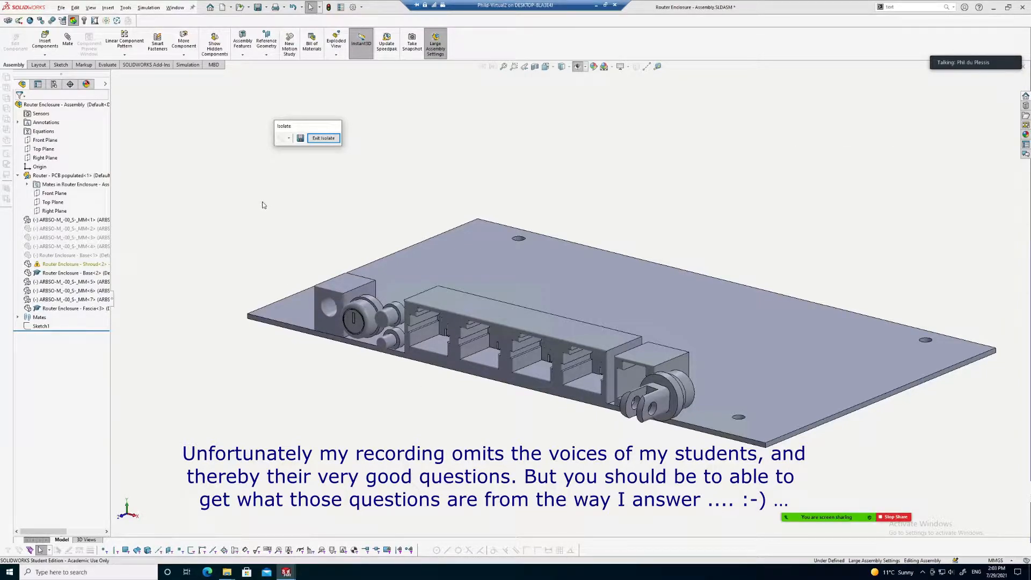
# Examine the isolated circuit board and the connectors along its edge from several angles.
pyautogui.moveTo(681, 201); pyautogui.dragTo(621, 230, button='middle')
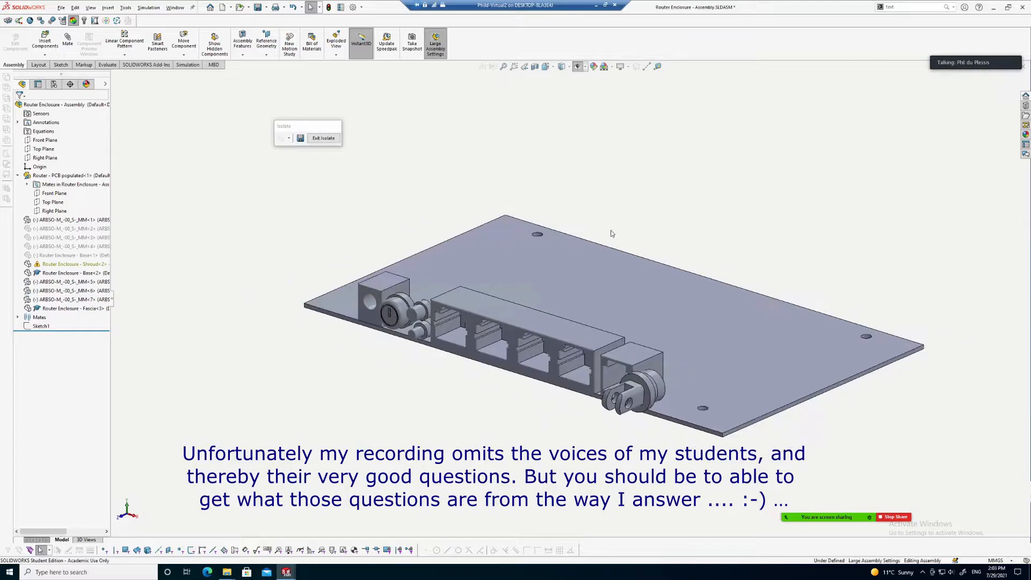
pyautogui.scroll(-2, 410, 254)
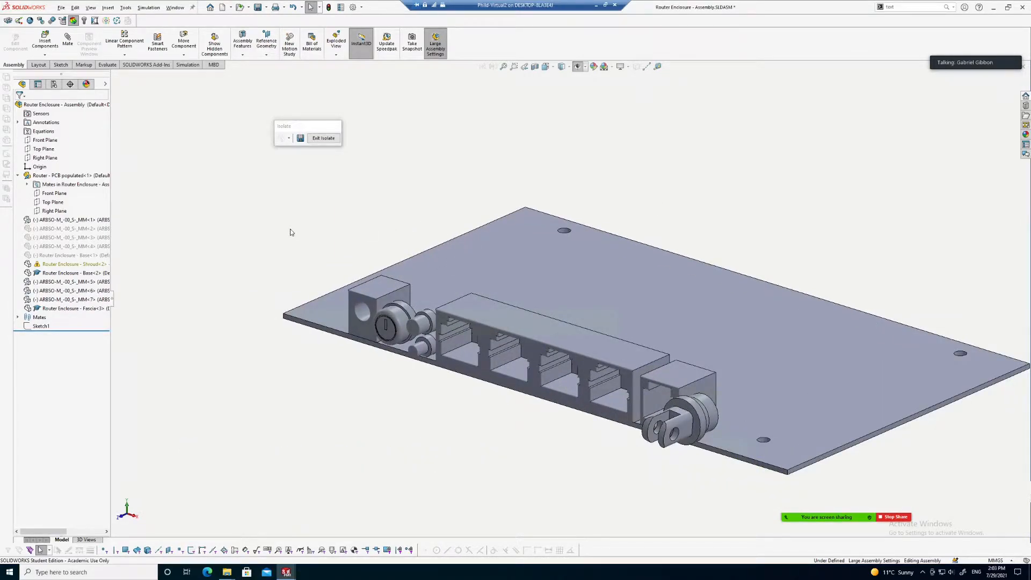
pyautogui.scroll(1, 274, 237)
pyautogui.scroll(-1, 318, 232)
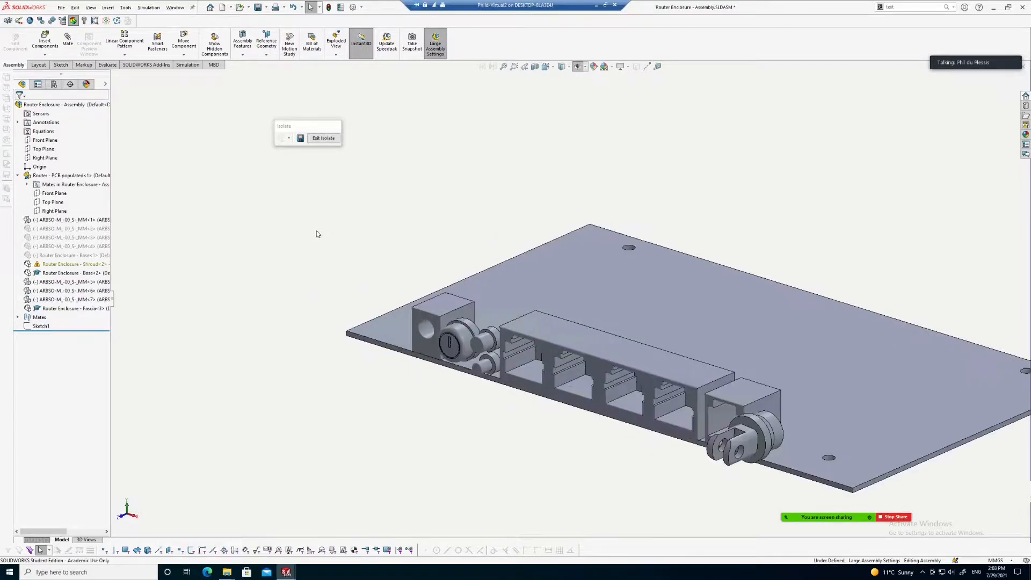
pyautogui.scroll(1, 316, 238)
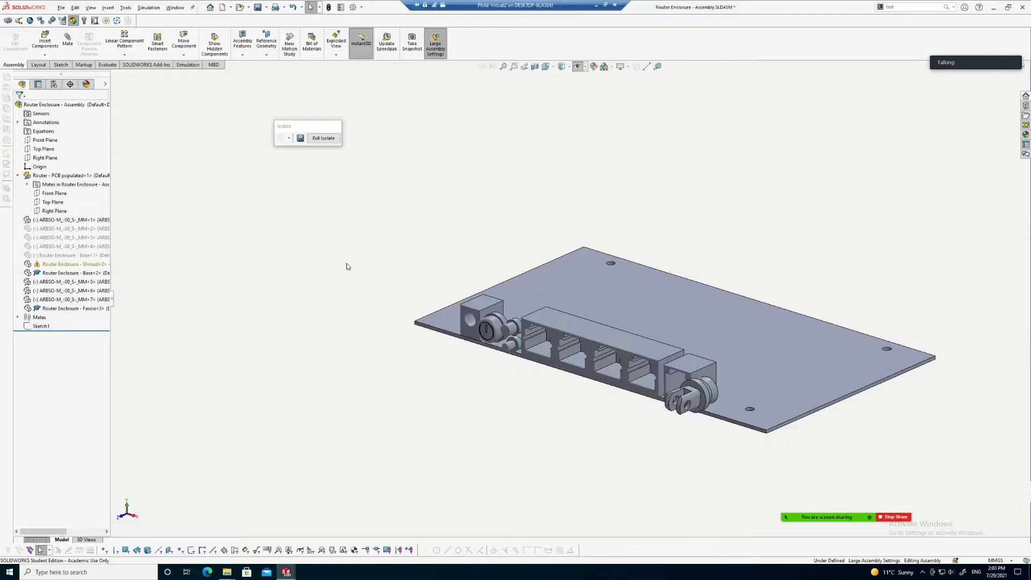
pyautogui.scroll(-2, 824, 342)
pyautogui.scroll(2, 697, 321)
pyautogui.scroll(-1, 691, 352)
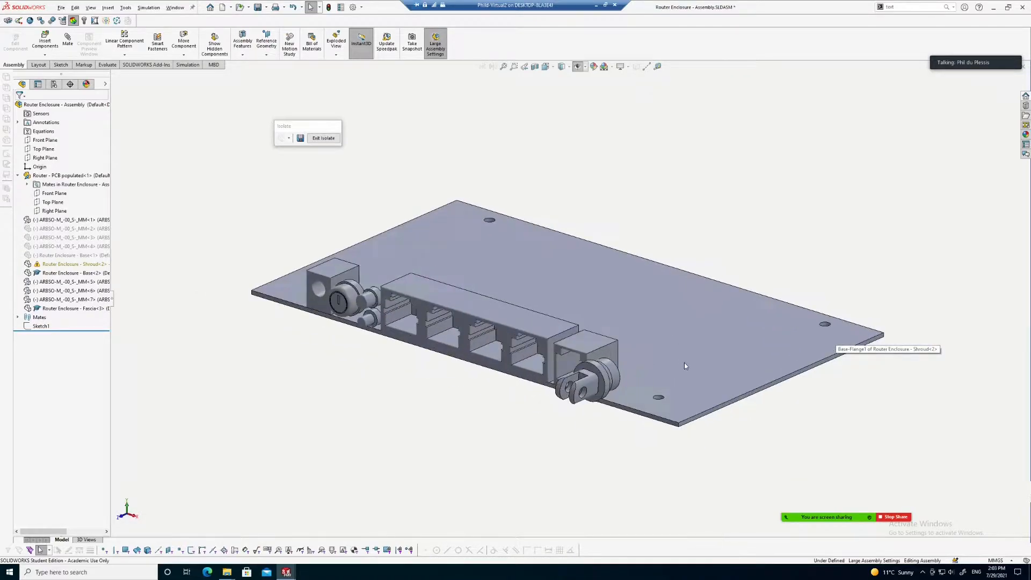
pyautogui.moveTo(689, 355); pyautogui.dragTo(610, 355, button='middle')
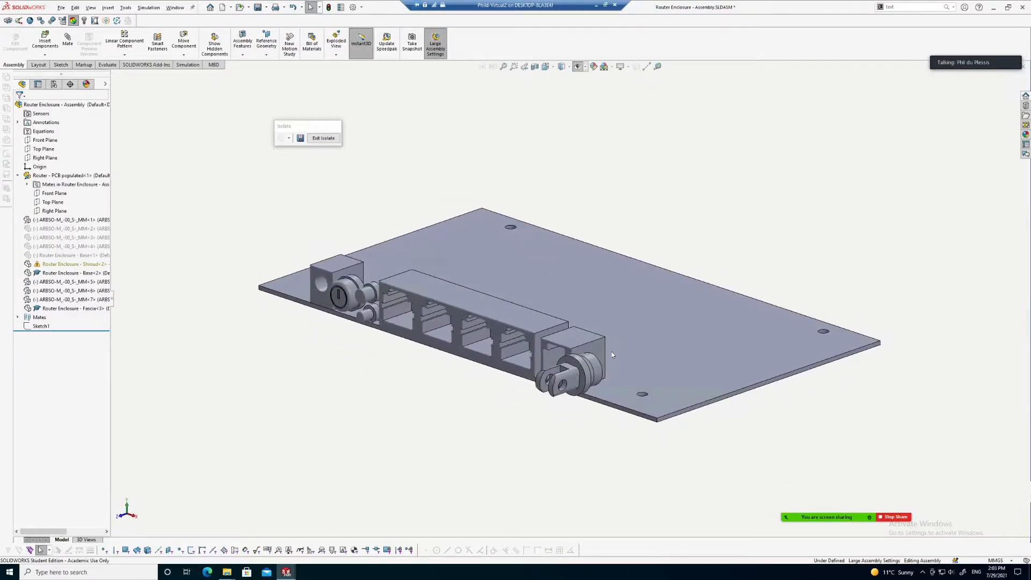
pyautogui.scroll(-1, 655, 358)
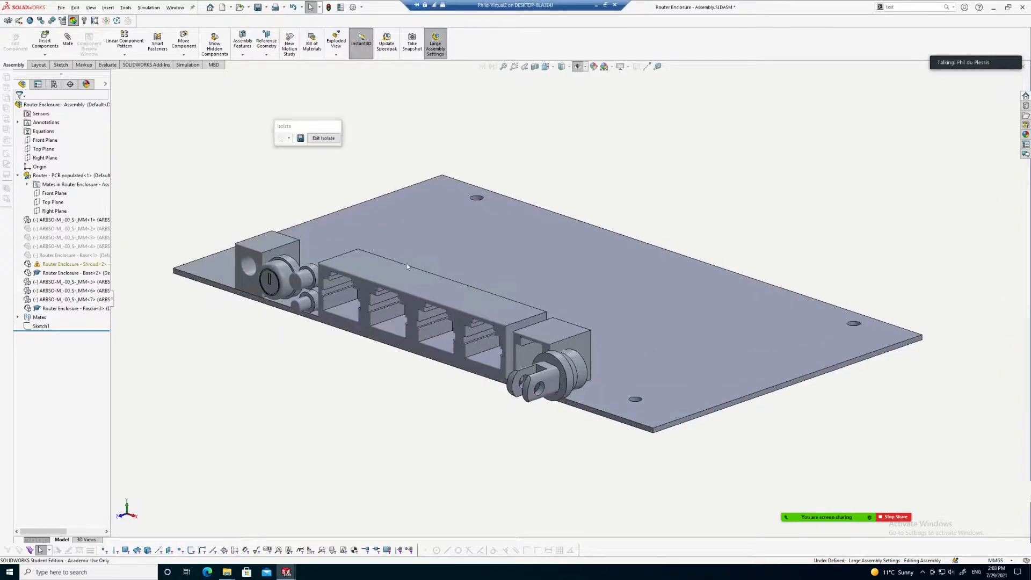
pyautogui.scroll(-1, 701, 381)
pyautogui.scroll(1, 682, 391)
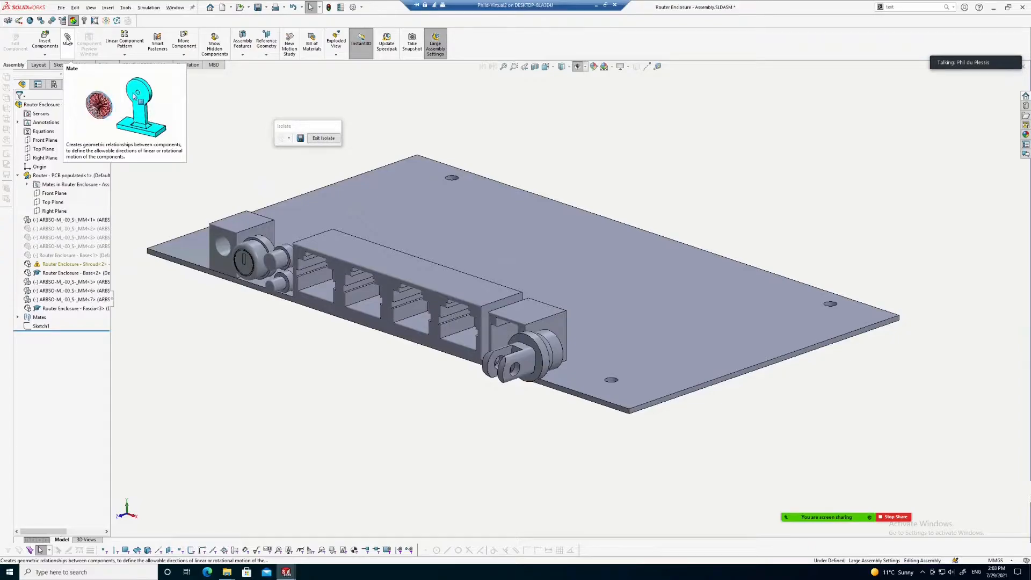
# Review the advanced and mechanical mate types of the Mate command, leaving it without adding a mate.
pyautogui.click(67, 42)
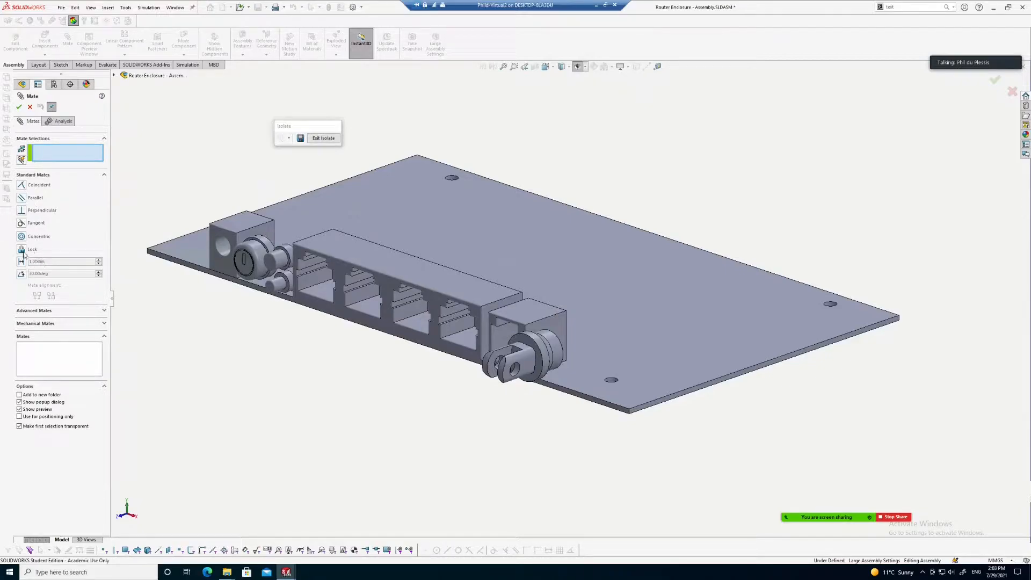
pyautogui.click(47, 311)
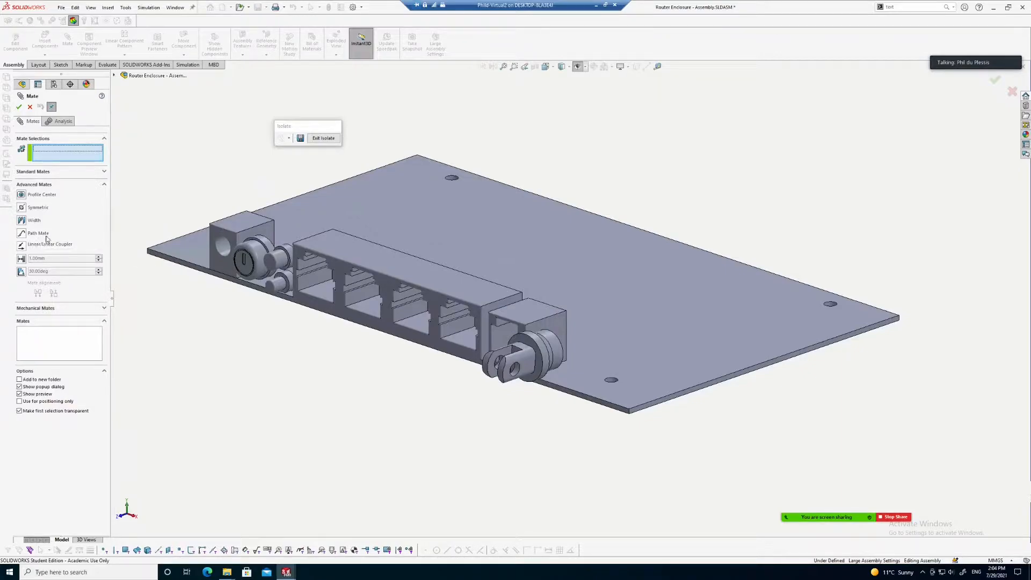
pyautogui.click(39, 308)
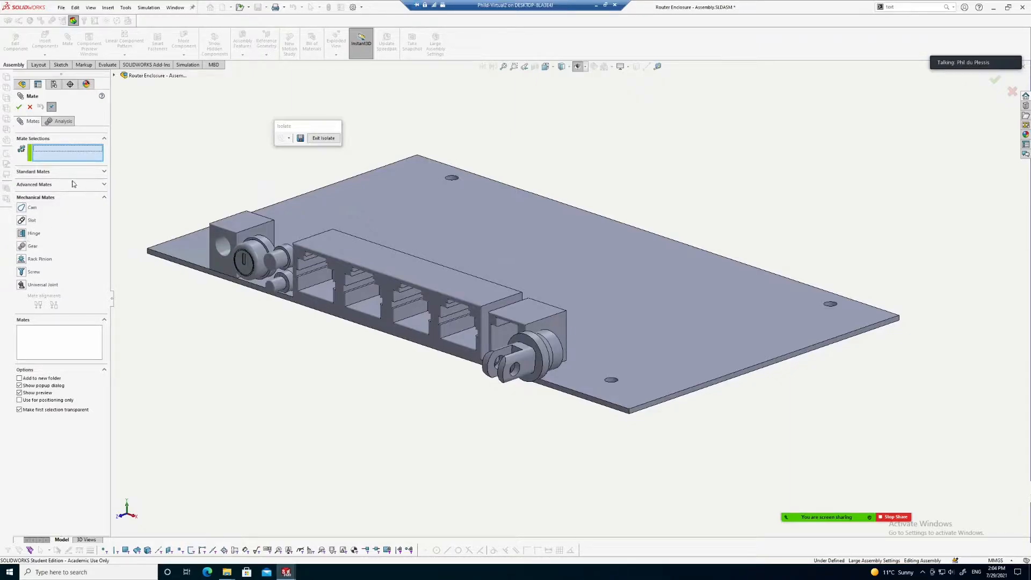
pyautogui.click(104, 184)
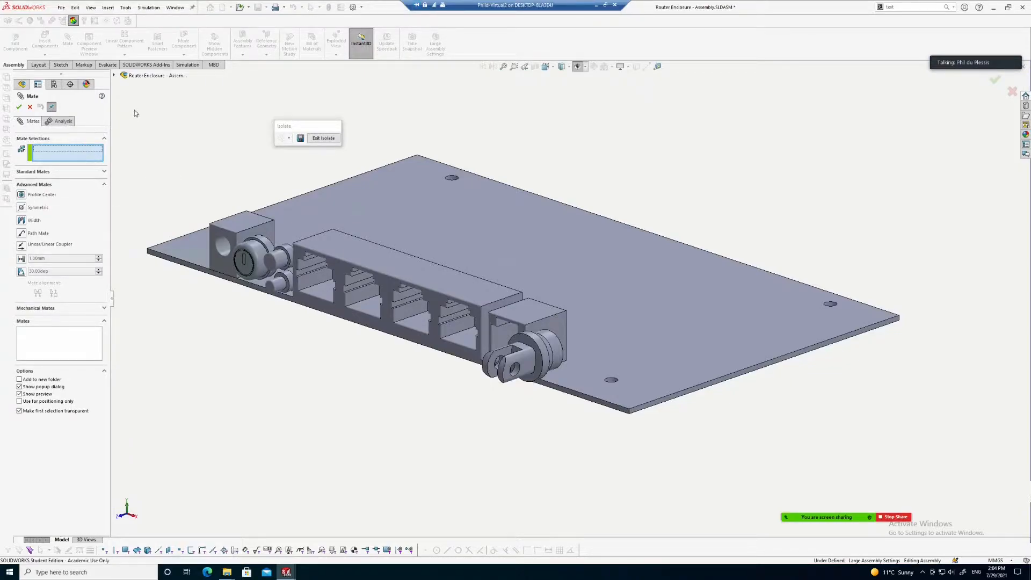
pyautogui.click(29, 107)
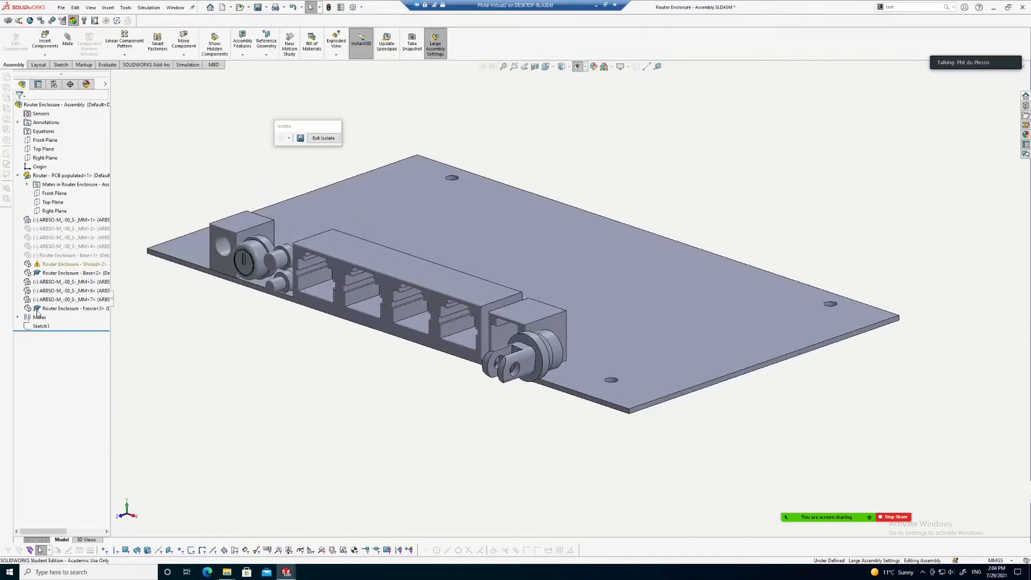
# Exit the isolated view of the circuit board to show the complete router enclosure.
pyautogui.click(43, 283)
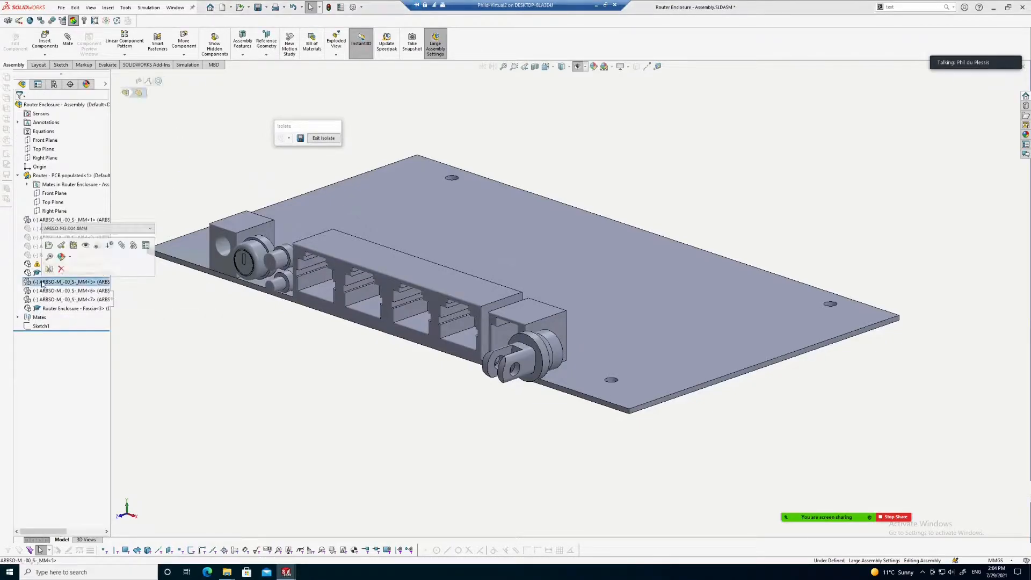
pyautogui.click(213, 324)
pyautogui.scroll(1, 231, 326)
pyautogui.moveTo(305, 332); pyautogui.dragTo(349, 271, button='middle')
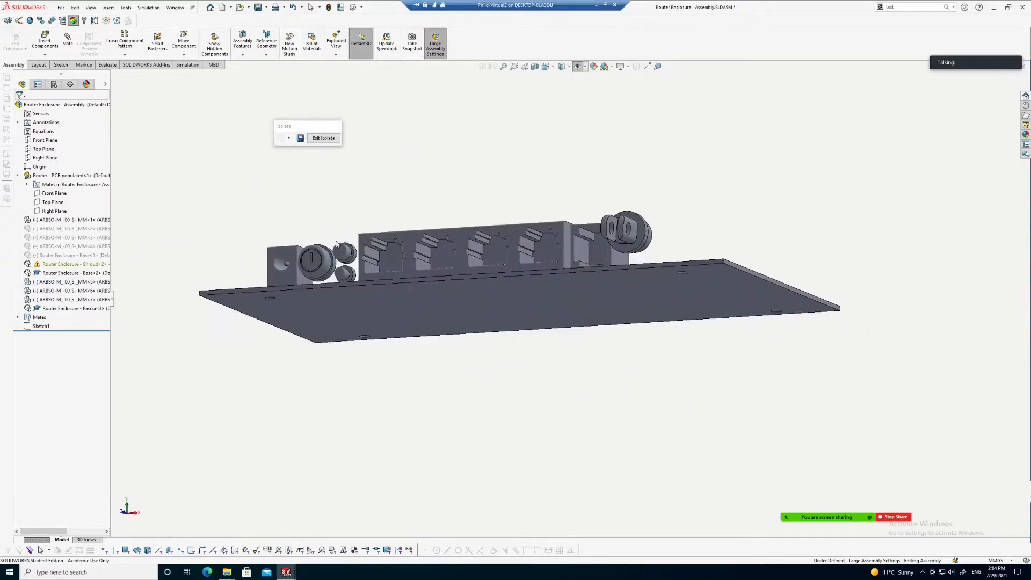
pyautogui.click(323, 138)
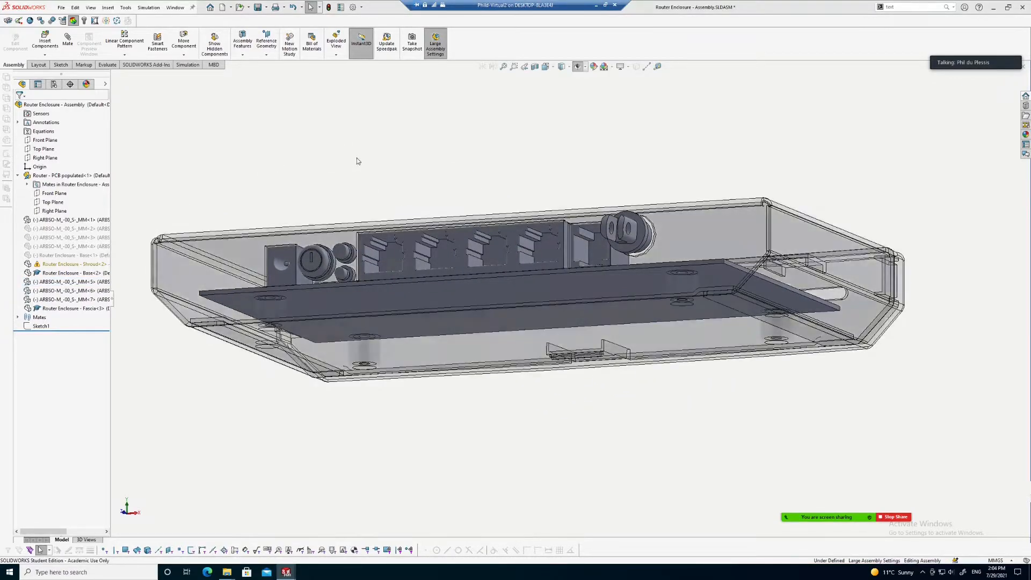
pyautogui.moveTo(376, 191); pyautogui.dragTo(585, 278, button='middle')
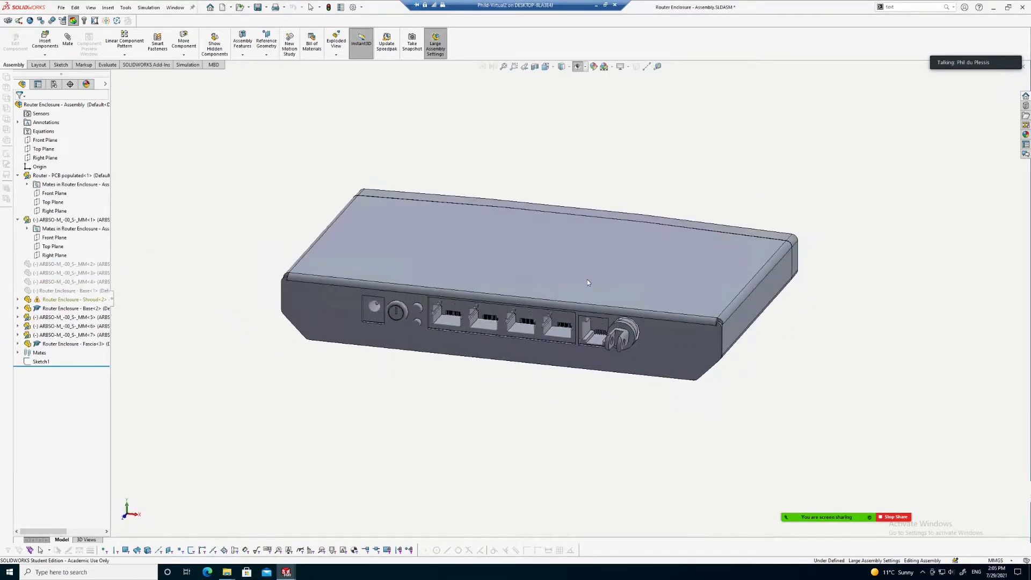
# Try to move the shroud away from the enclosure.
pyautogui.scroll(-1, 606, 266)
pyautogui.click(604, 261)
pyautogui.scroll(2, 602, 261)
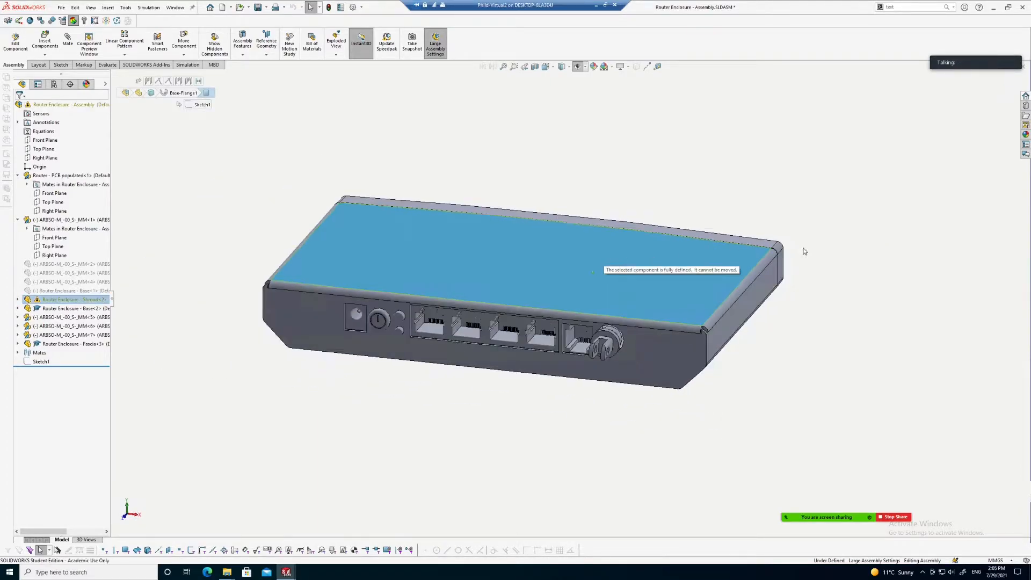
pyautogui.scroll(-1, 805, 248)
pyautogui.click(803, 255)
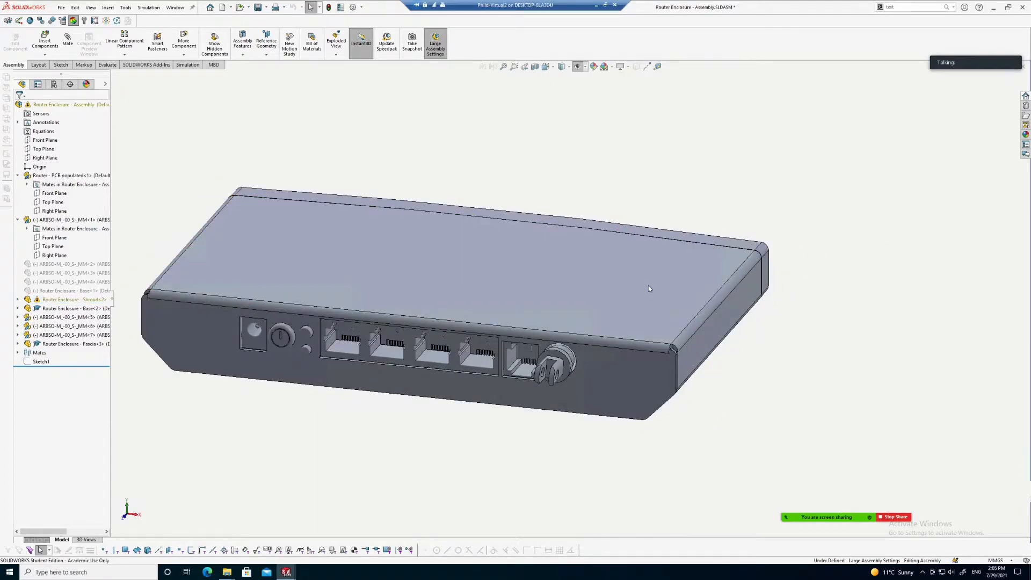
# Delete all of the shroud's mates: Width6, Width7, Width8, Coincident21, Coincident22 and Distance1.
pyautogui.click(448, 289)
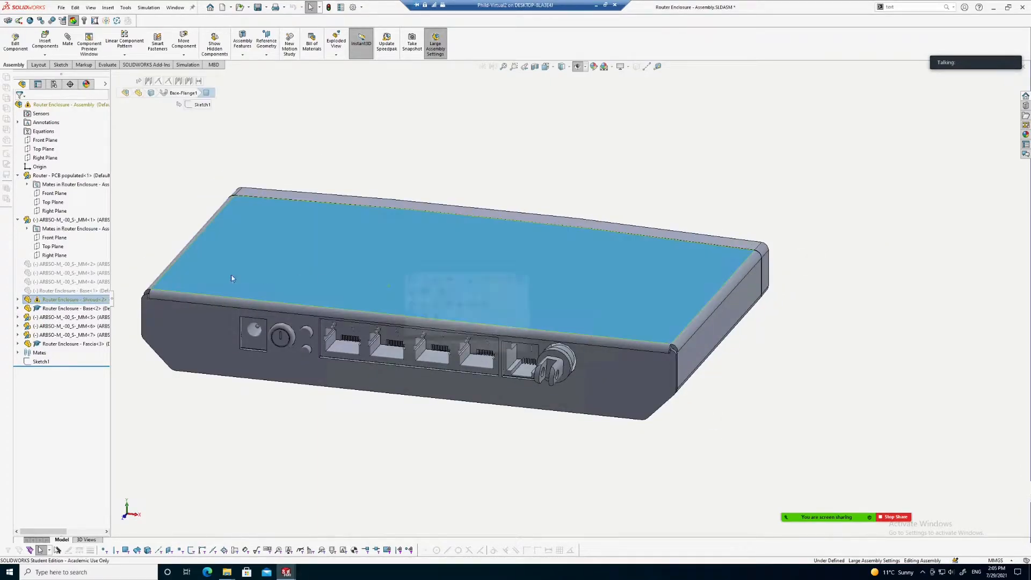
pyautogui.click(18, 299)
pyautogui.click(27, 309)
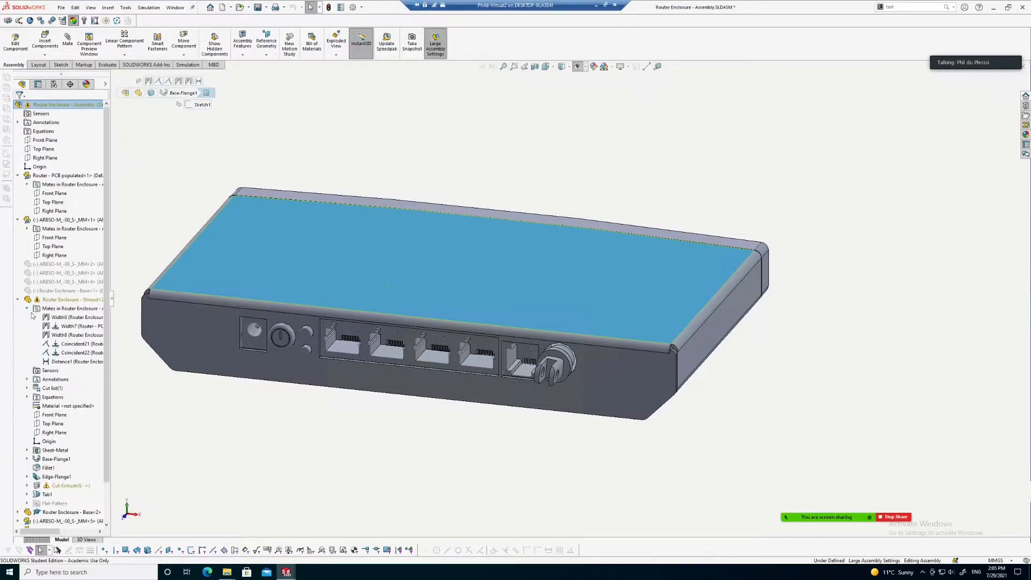
pyautogui.click(66, 318)
pyautogui.keyDown('shift'); pyautogui.click(67, 335); pyautogui.keyUp('shift')
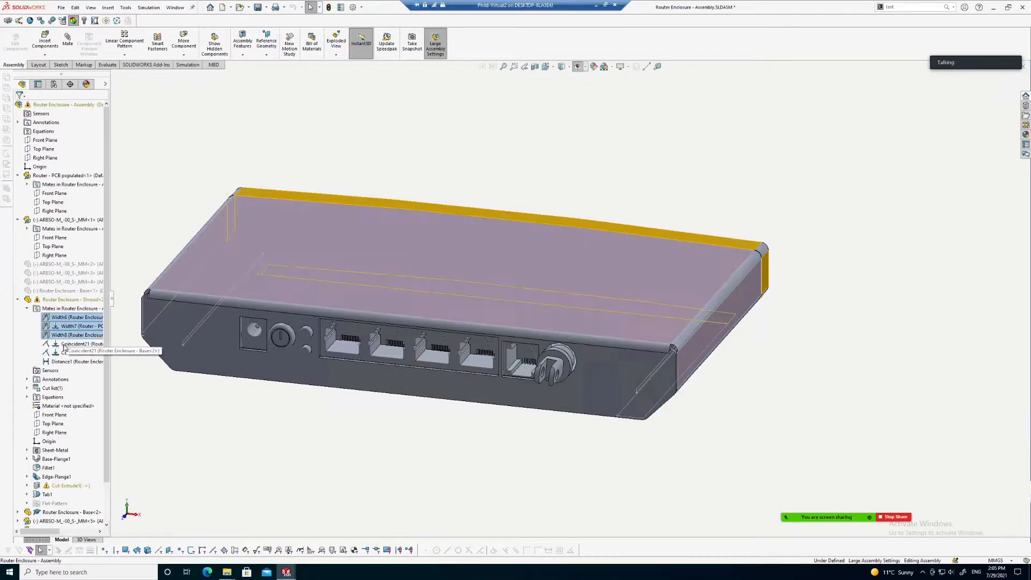
pyautogui.keyDown('shift'); pyautogui.click(67, 352); pyautogui.keyUp('shift')
pyautogui.keyDown('shift'); pyautogui.click(63, 362); pyautogui.keyUp('shift')
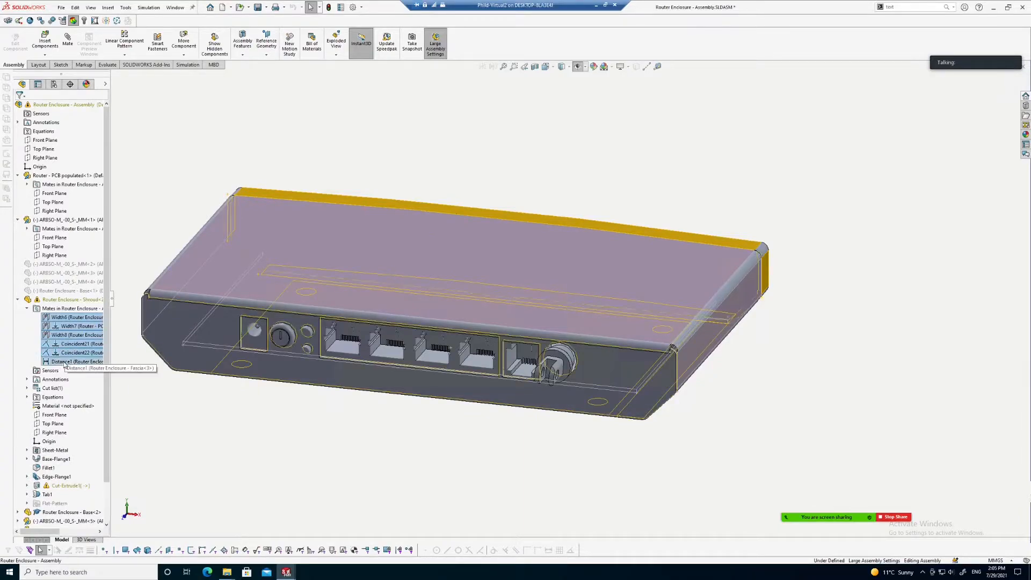
pyautogui.click(83, 350)
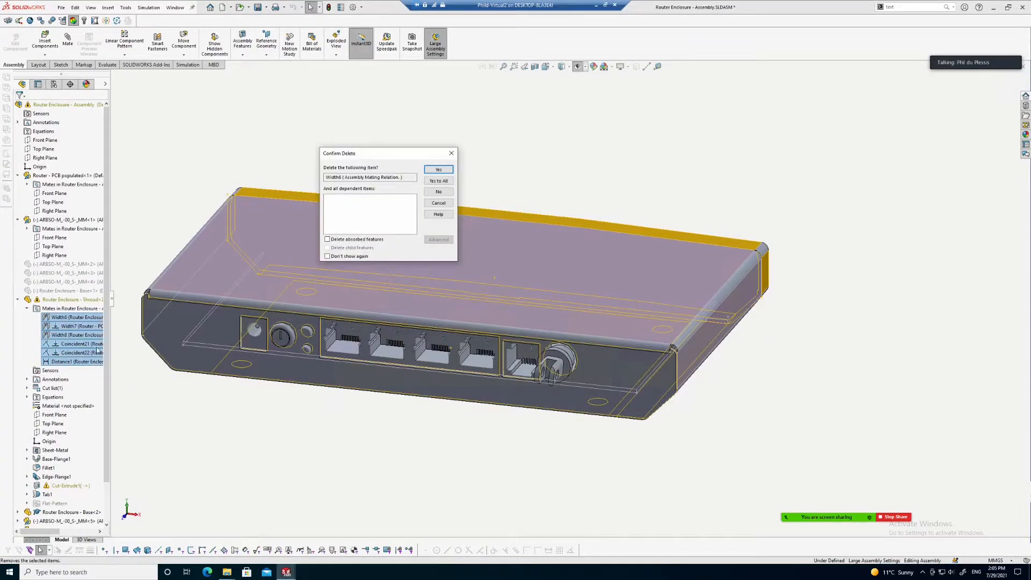
pyautogui.click(433, 182)
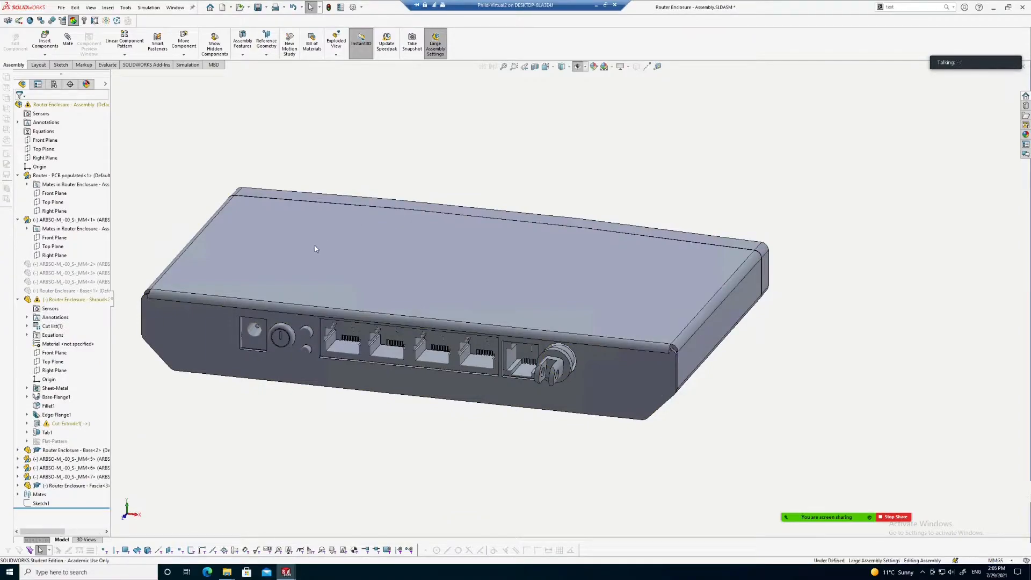
# Lift the shroud off the base to view the circuit board inside, and undo the move.
pyautogui.moveTo(776, 306); pyautogui.dragTo(506, 301, button='middle')
pyautogui.moveTo(500, 297); pyautogui.dragTo(440, 173)
pyautogui.scroll(-3, 440, 172)
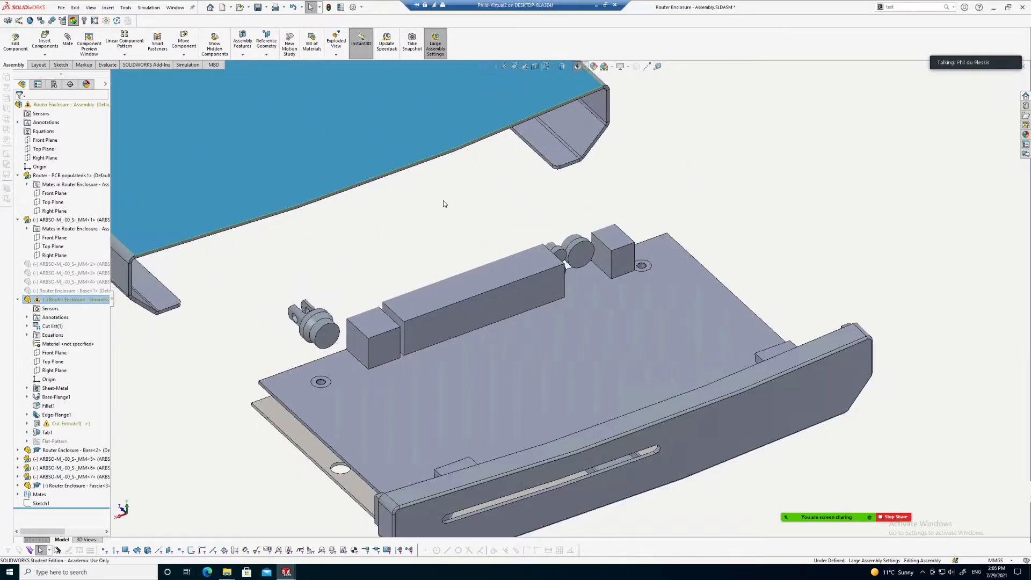
pyautogui.scroll(3, 443, 199)
pyautogui.click(733, 201)
pyautogui.moveTo(734, 201); pyautogui.dragTo(739, 151, button='middle')
pyautogui.scroll(-2, 476, 361)
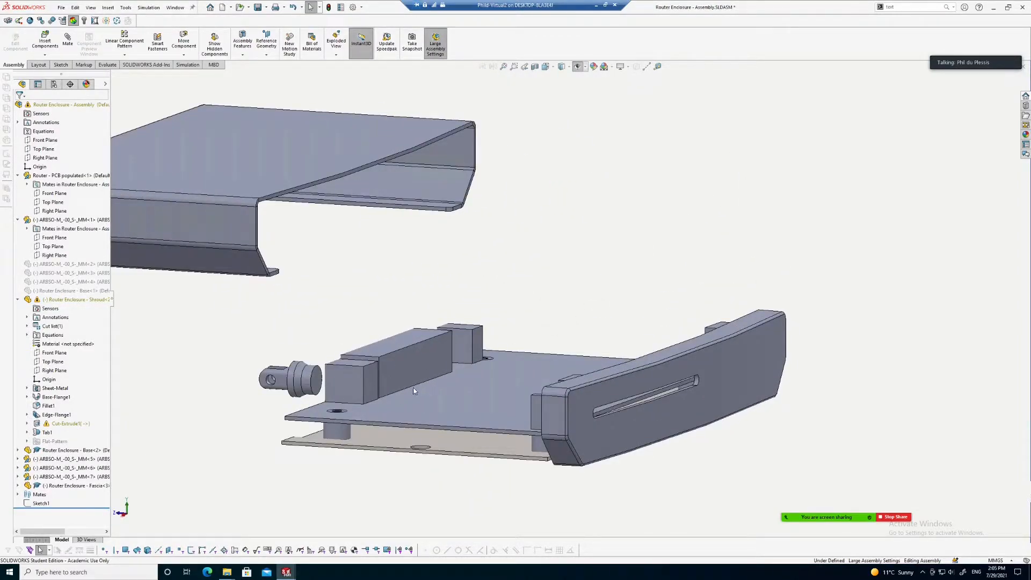
pyautogui.scroll(1, 449, 299)
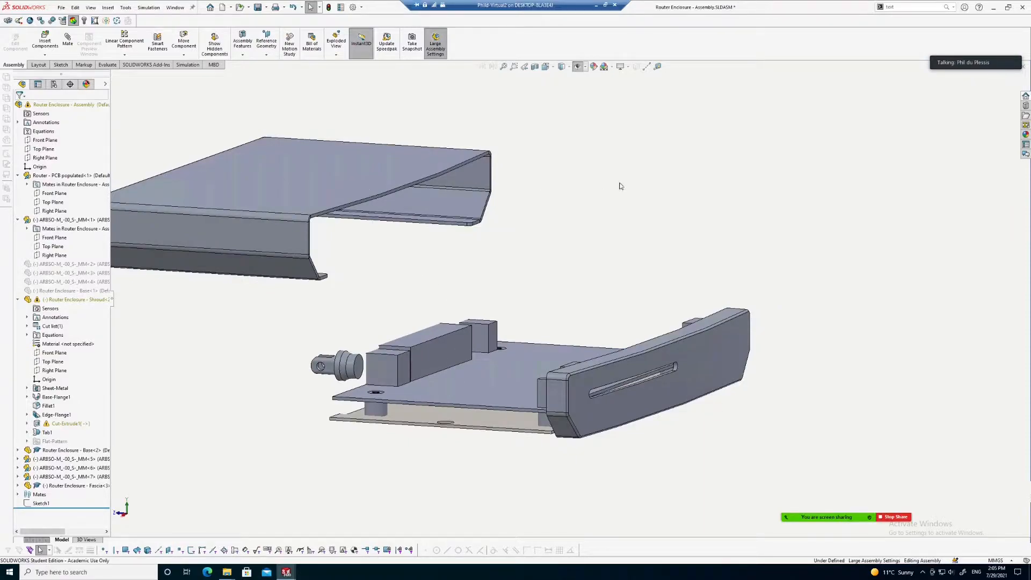
pyautogui.hotkey('ctrl', 'z')
# Hide the shroud component in the assembly.
pyautogui.click(560, 268)
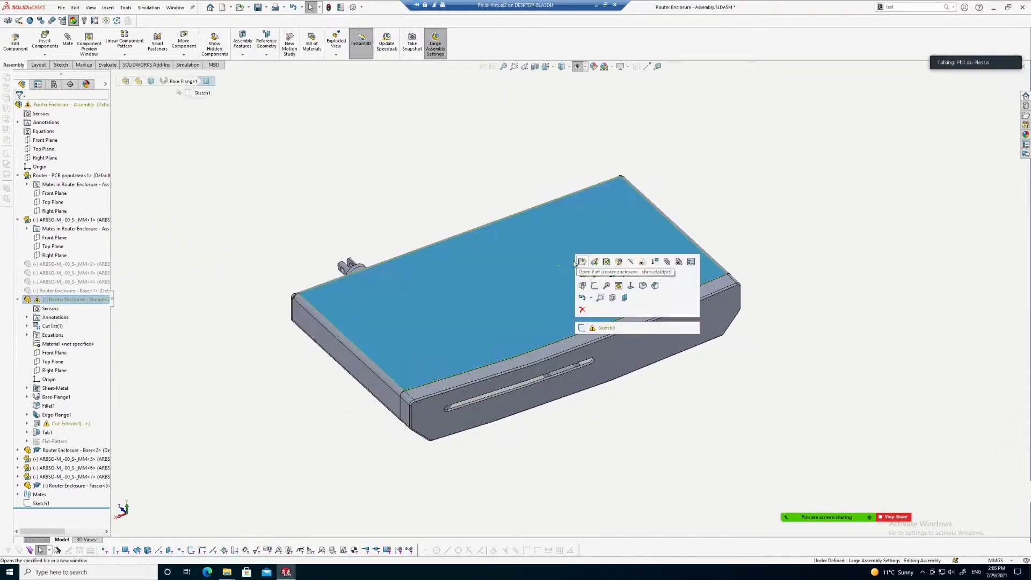
pyautogui.rightClick(495, 282)
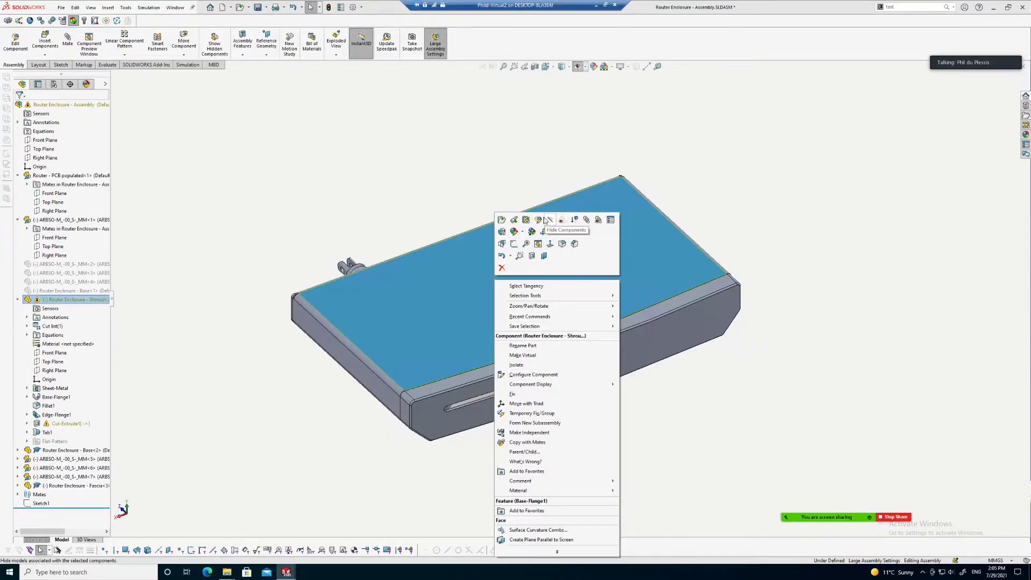
pyautogui.click(563, 220)
# Isolate the populated circuit board, the base and the cylindrical spacer between them near the key switch.
pyautogui.scroll(-1, 438, 367)
pyautogui.moveTo(386, 461); pyautogui.dragTo(543, 350, button='middle')
pyautogui.scroll(-3, 385, 320)
pyautogui.click(381, 295)
pyautogui.scroll(-2, 398, 345)
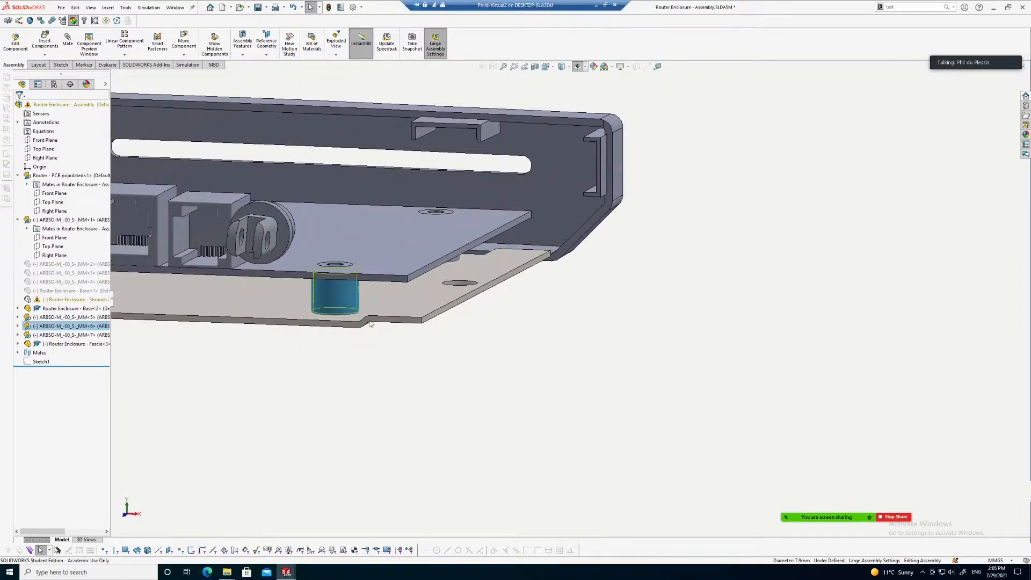
pyautogui.keyDown('ctrl'); pyautogui.click(378, 289); pyautogui.keyUp('ctrl')
pyautogui.keyDown('ctrl'); pyautogui.click(371, 236); pyautogui.keyUp('ctrl')
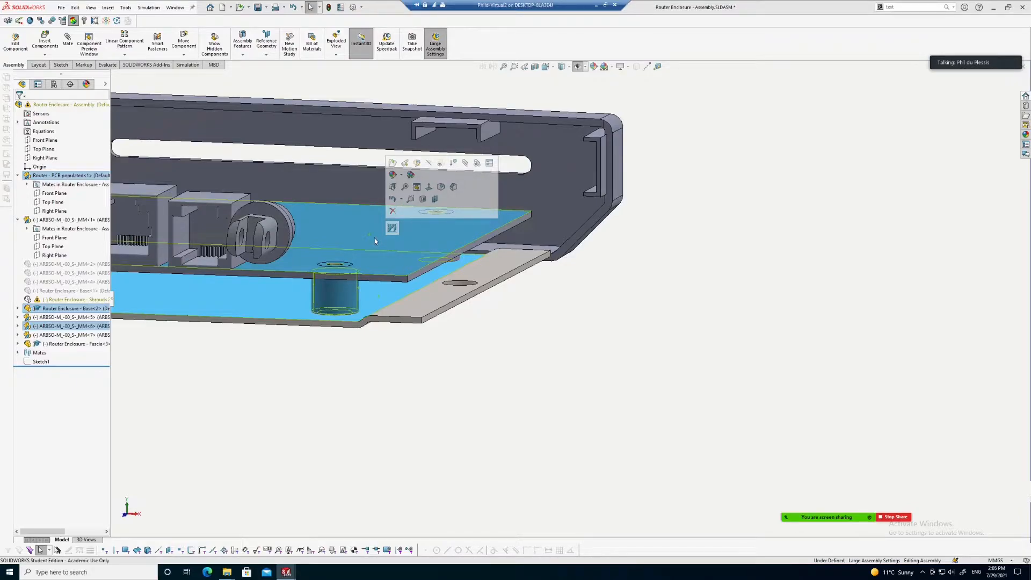
pyautogui.rightClick(362, 234)
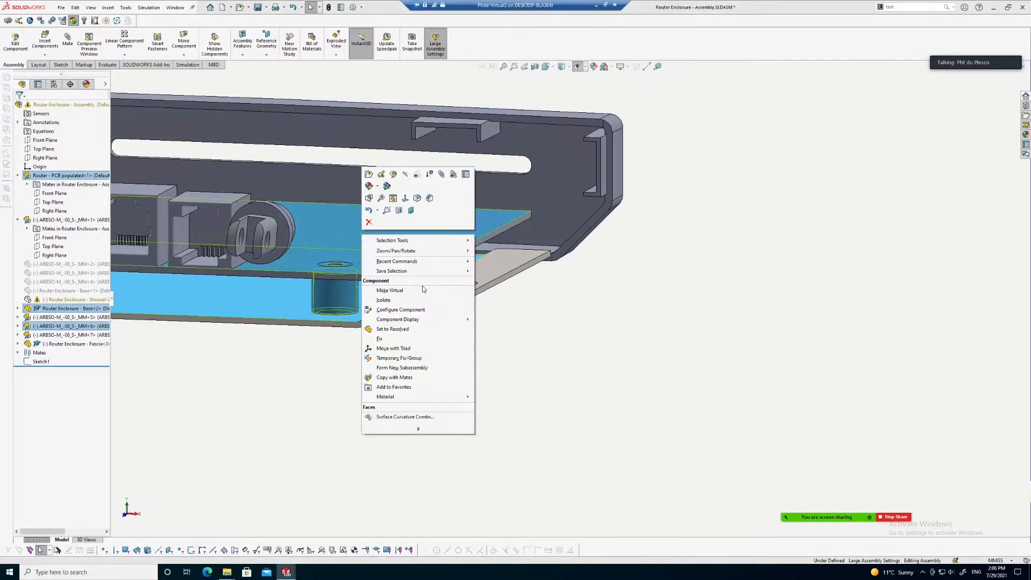
pyautogui.click(396, 300)
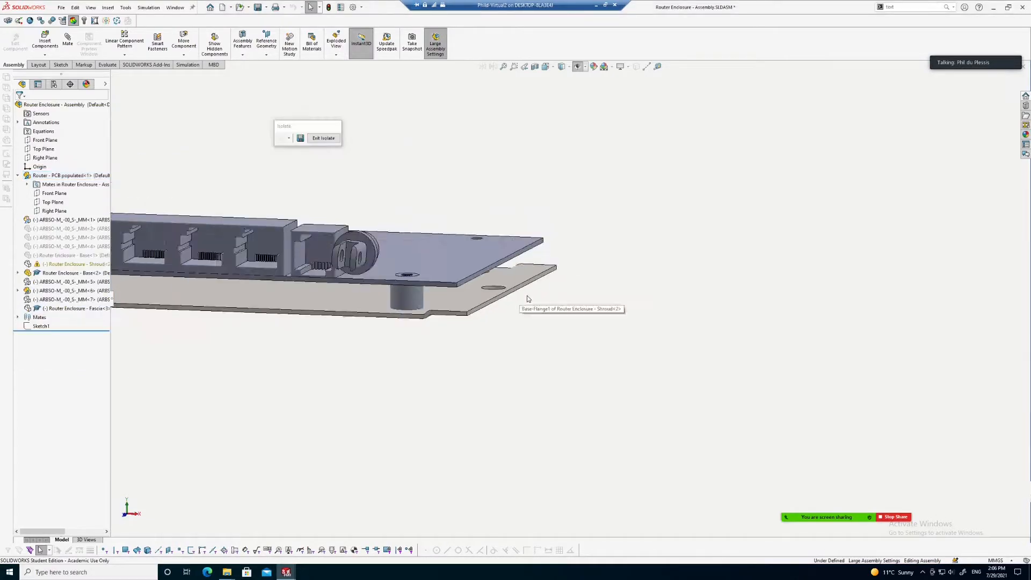
pyautogui.moveTo(625, 316); pyautogui.dragTo(587, 334, button='right')
pyautogui.moveTo(511, 395); pyautogui.dragTo(557, 431, button='middle')
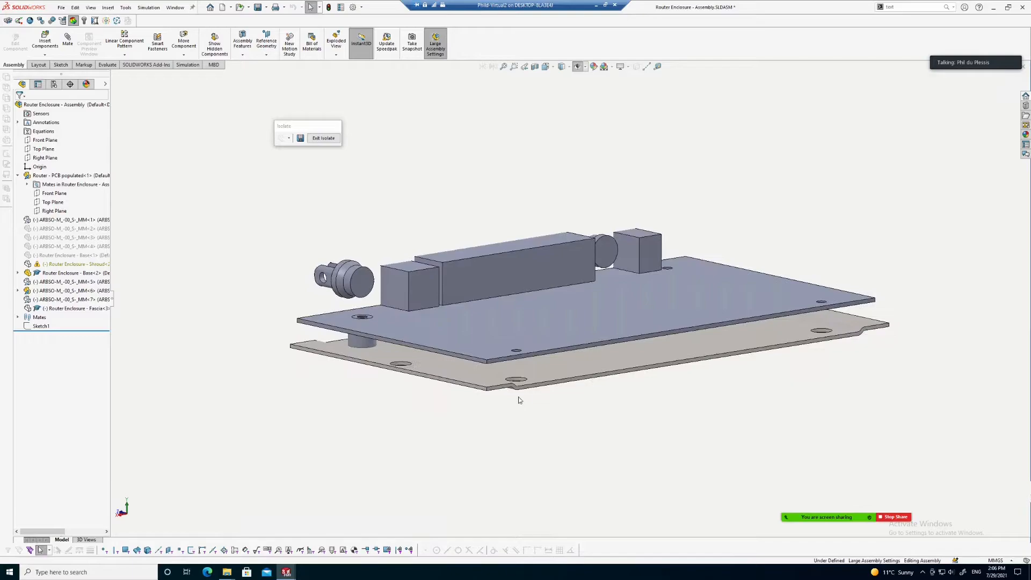
# Inspect the cylindrical spacer between the circuit board and the base, and exit the isolated view.
pyautogui.scroll(-3, 518, 398)
pyautogui.moveTo(504, 404); pyautogui.dragTo(478, 378, button='middle')
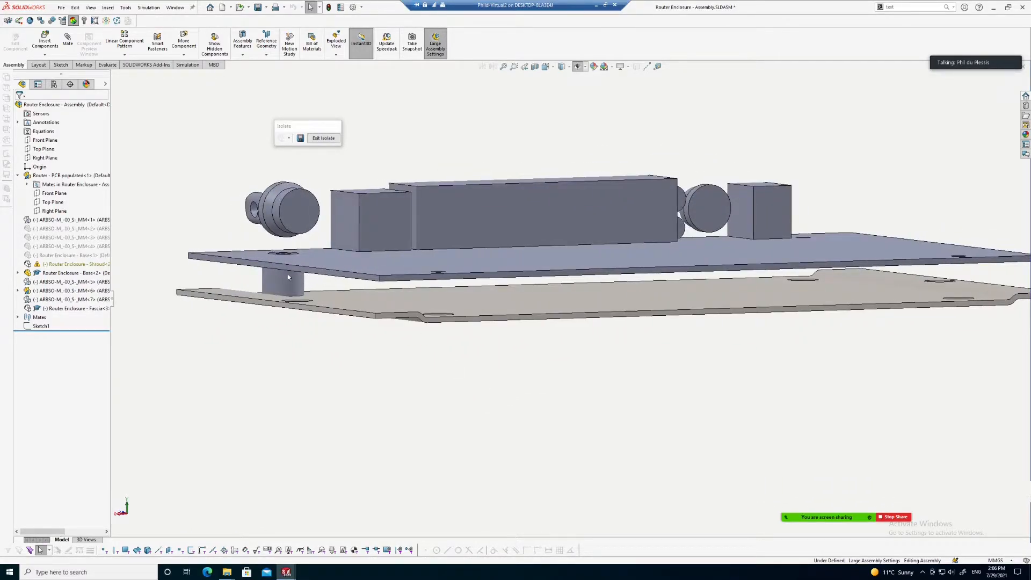
pyautogui.click(288, 277)
pyautogui.click(124, 265)
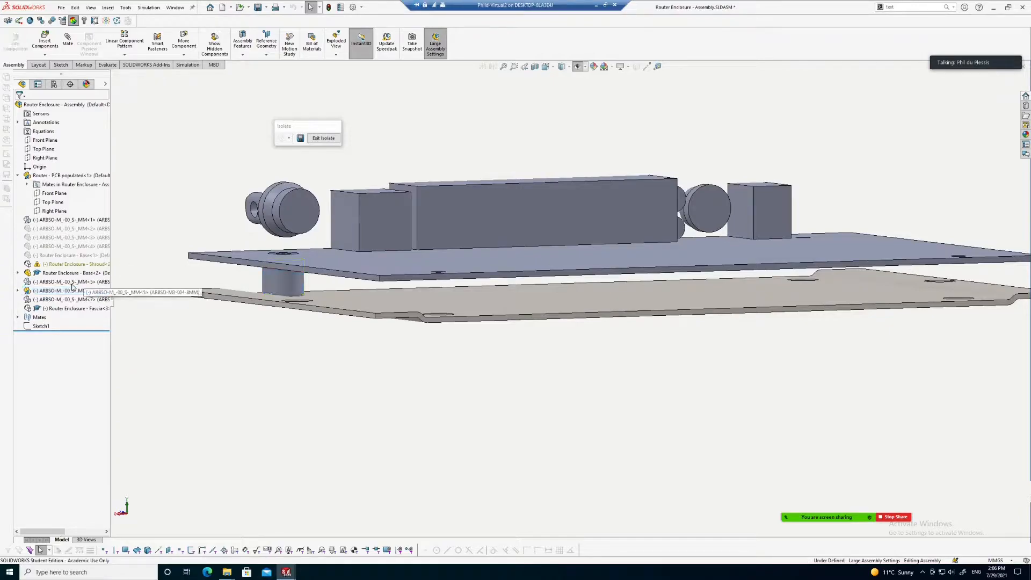
pyautogui.click(324, 138)
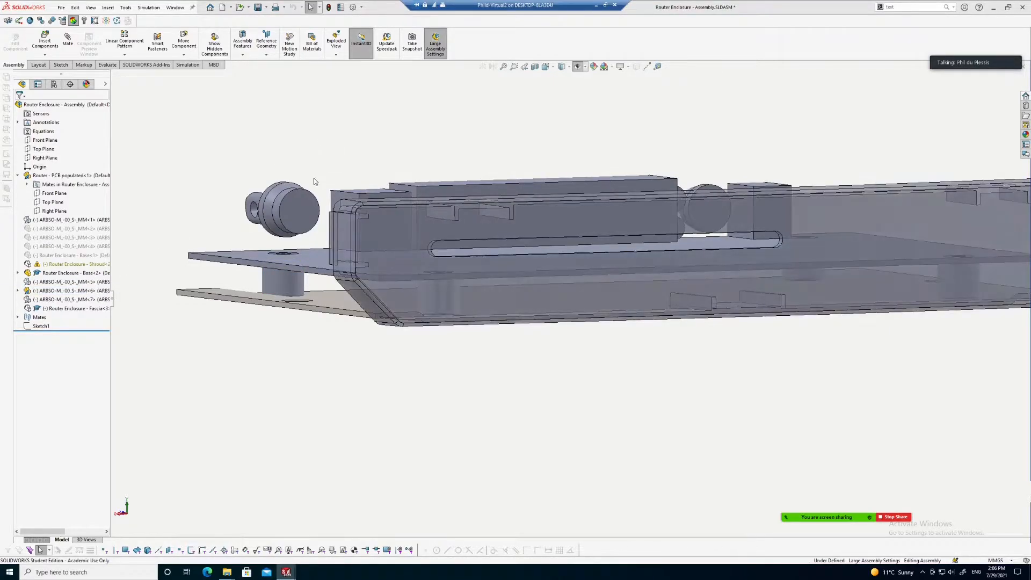
pyautogui.scroll(3, 342, 319)
pyautogui.moveTo(342, 319); pyautogui.dragTo(432, 274, button='middle')
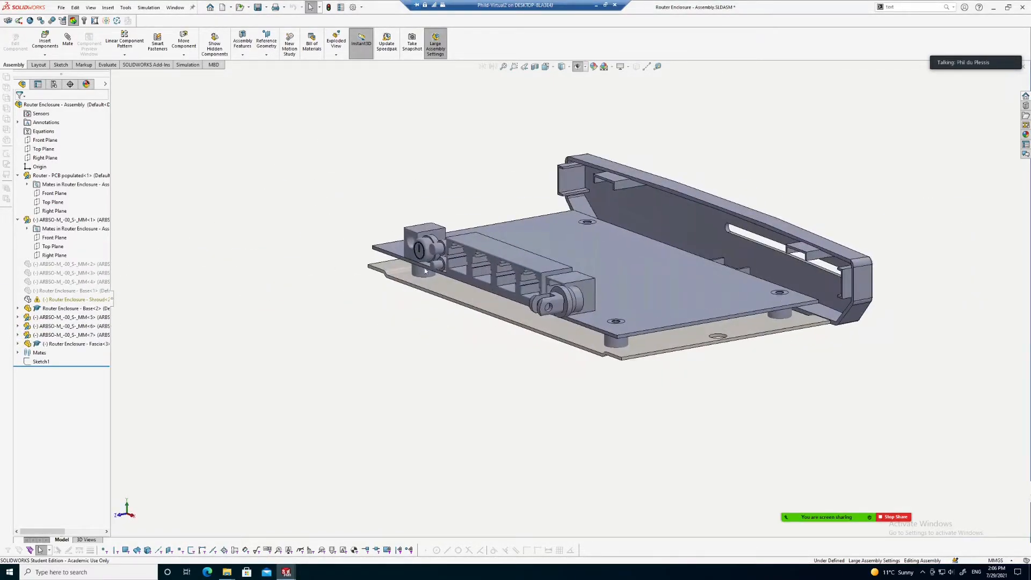
# Isolate the base together with the four cylindrical spacers standing on it.
pyautogui.moveTo(341, 160); pyautogui.dragTo(839, 445)
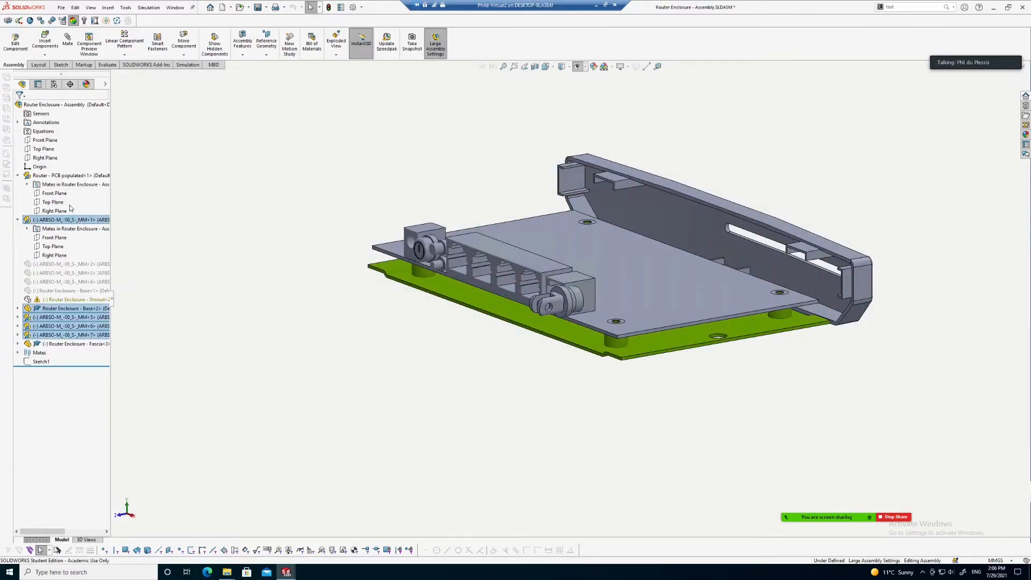
pyautogui.rightClick(75, 220)
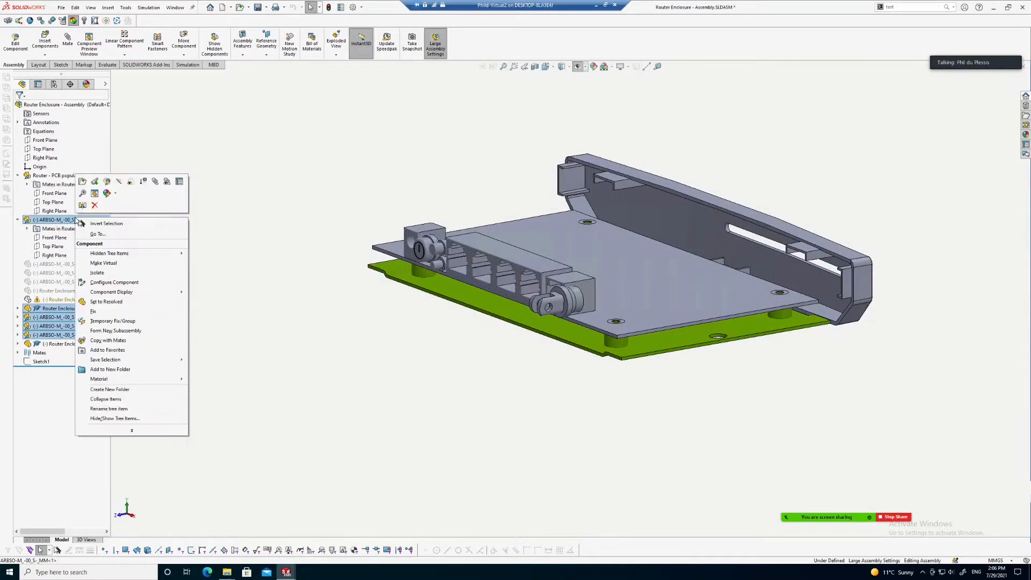
pyautogui.click(98, 273)
pyautogui.moveTo(845, 324); pyautogui.dragTo(720, 350, button='middle')
pyautogui.scroll(-3, 748, 297)
pyautogui.scroll(-2, 748, 297)
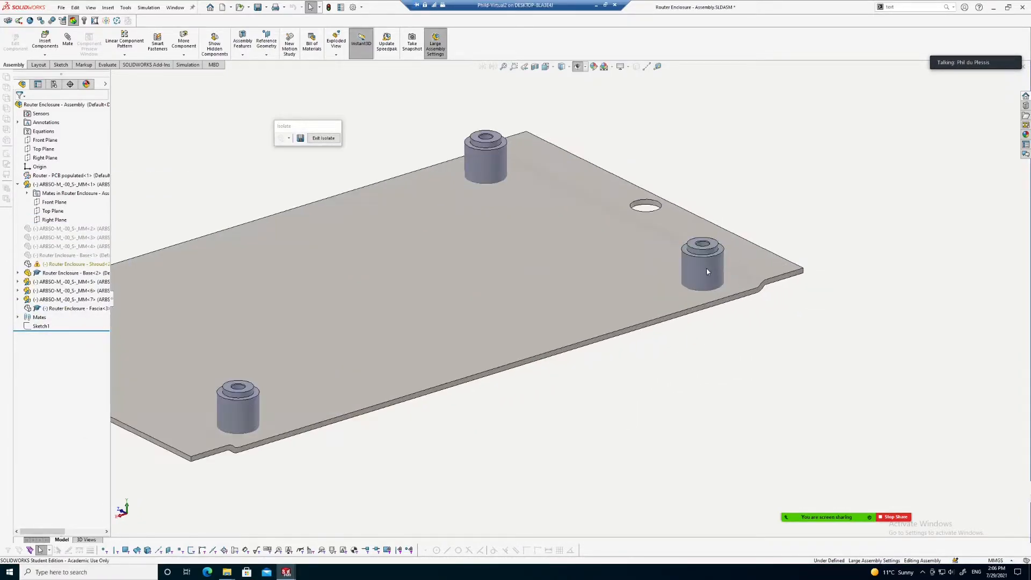
# Check the spacer nearest the base's round hole, and return to the full assembly view.
pyautogui.click(705, 268)
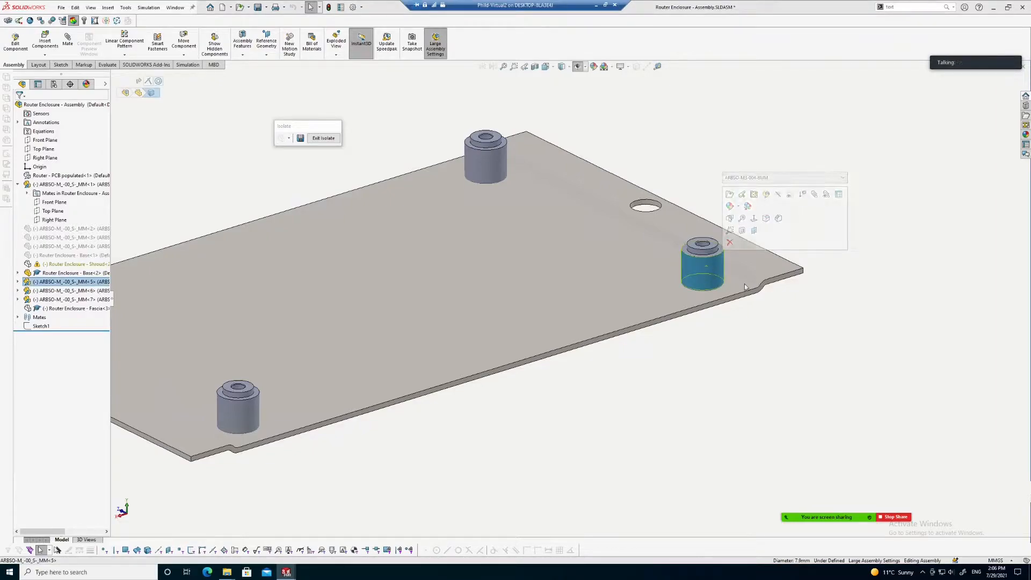
pyautogui.click(721, 323)
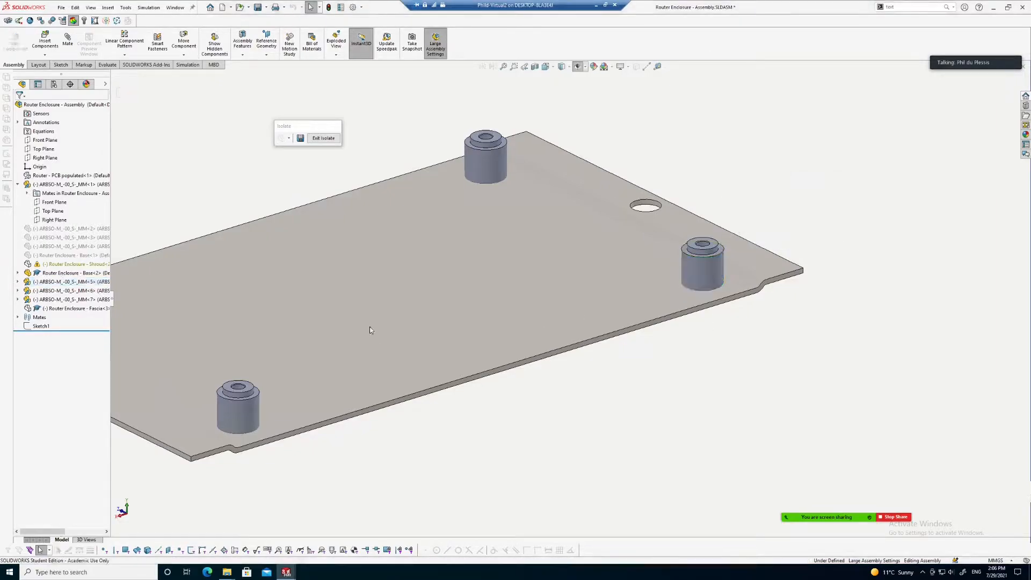
pyautogui.click(324, 139)
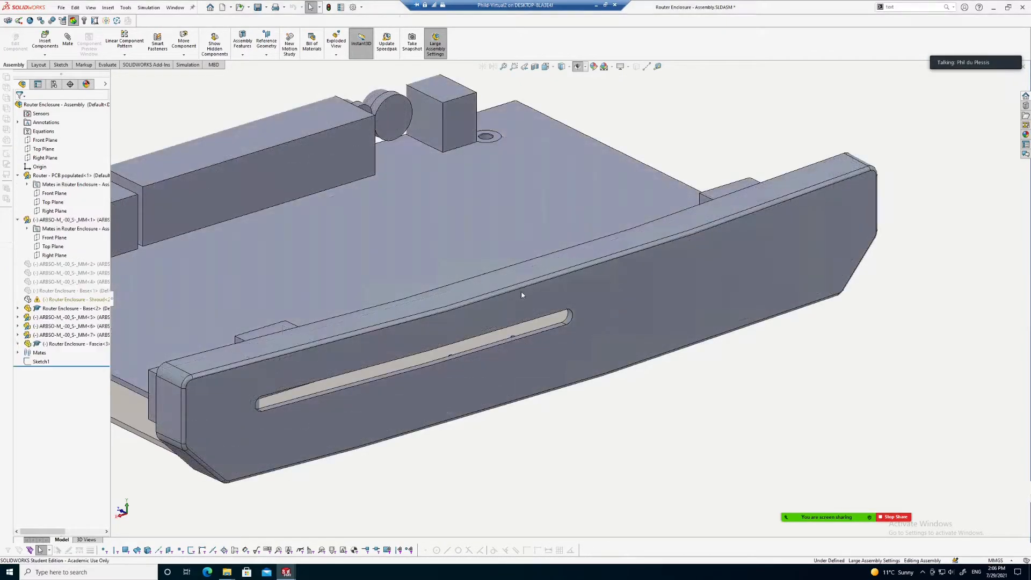
# List the mates of the spacer under the board corner beside the key switch and highlight Coincident17.
pyautogui.moveTo(531, 226); pyautogui.dragTo(311, 334, button='middle')
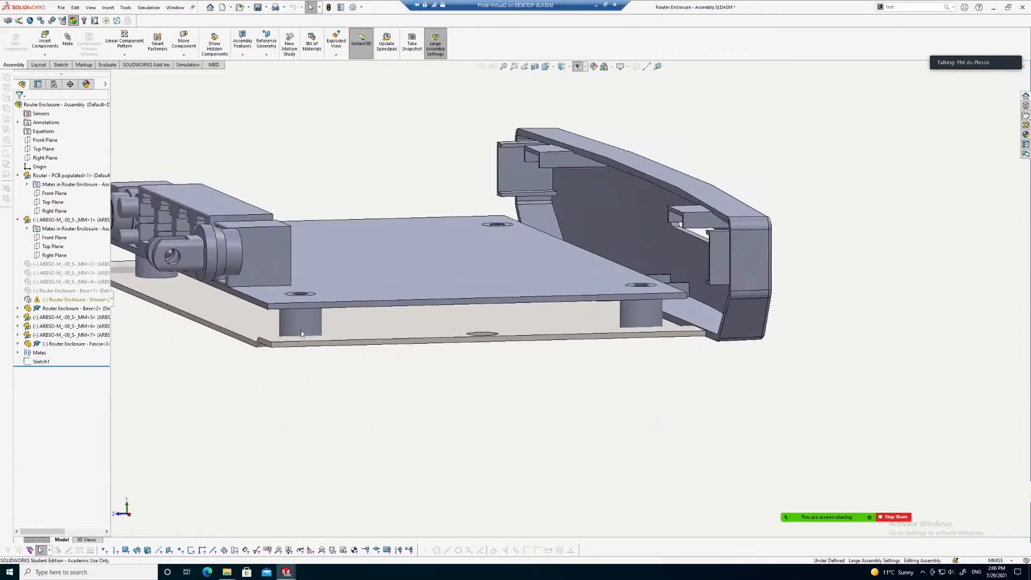
pyautogui.click(299, 326)
pyautogui.moveTo(302, 393); pyautogui.dragTo(456, 378, button='middle')
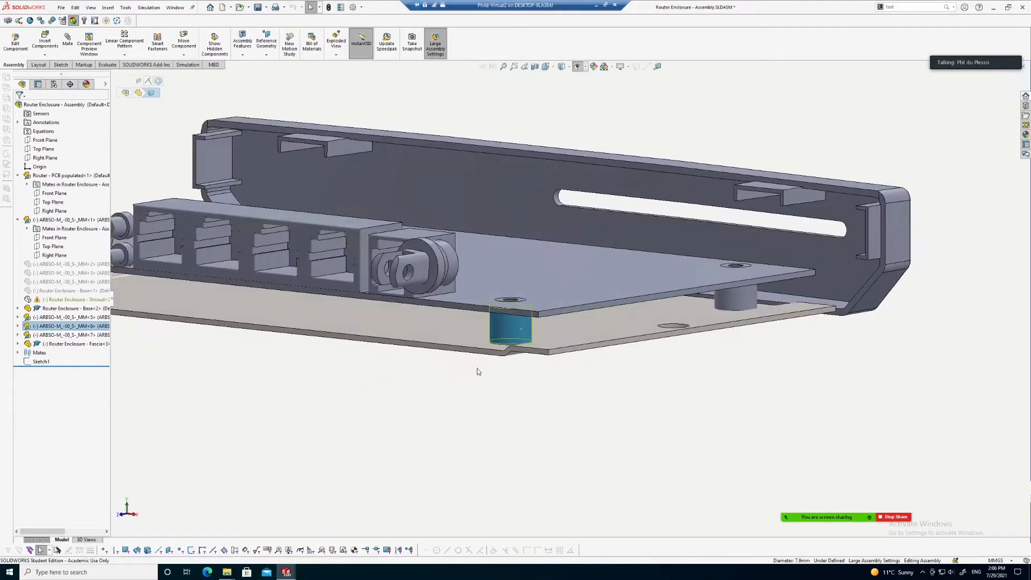
pyautogui.click(17, 326)
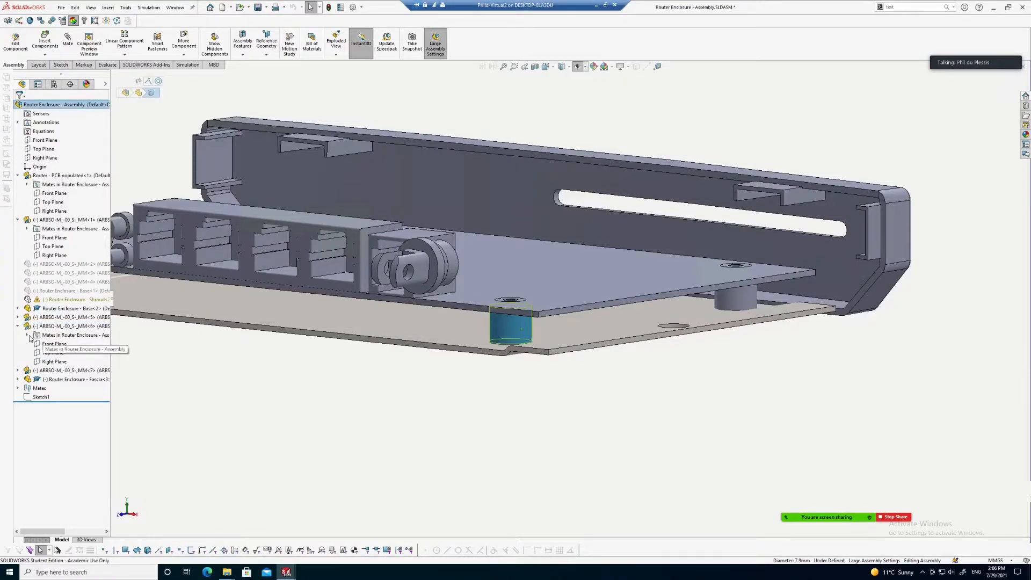
pyautogui.click(27, 334)
pyautogui.click(83, 344)
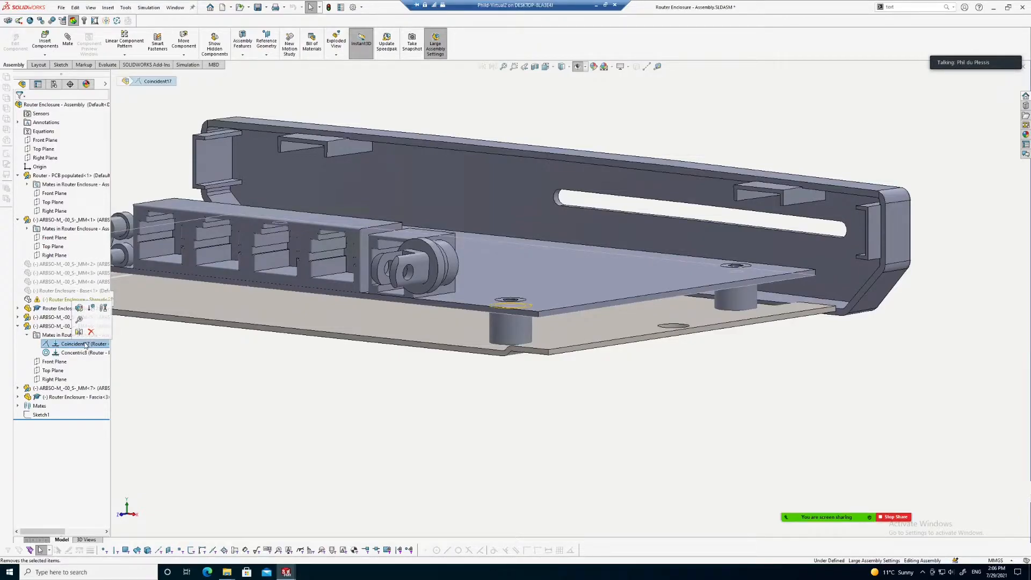
# Isolate the board and spacer joined by Coincident17 and examine the mated faces from above and below.
pyautogui.rightClick(85, 345)
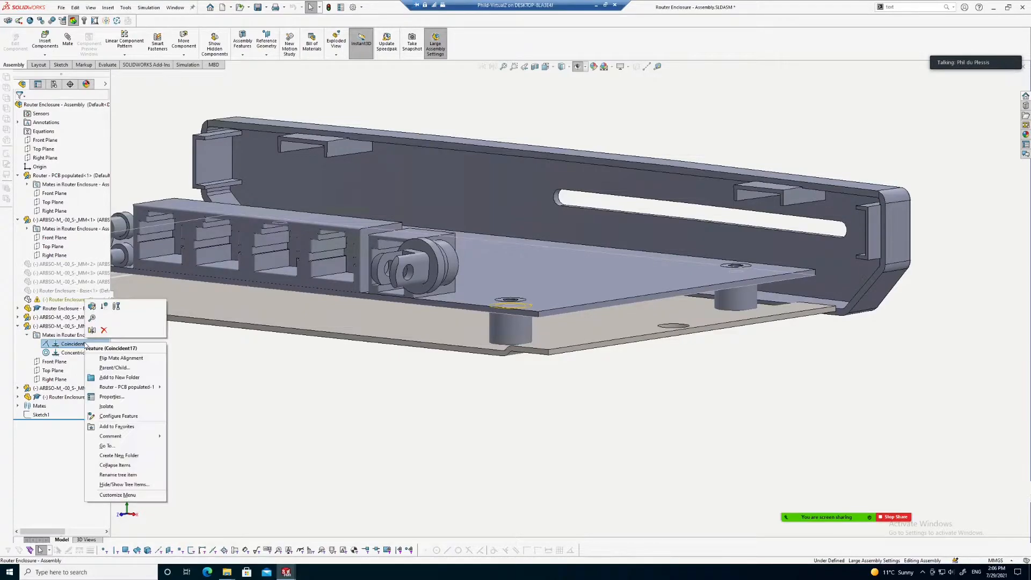
pyautogui.click(107, 406)
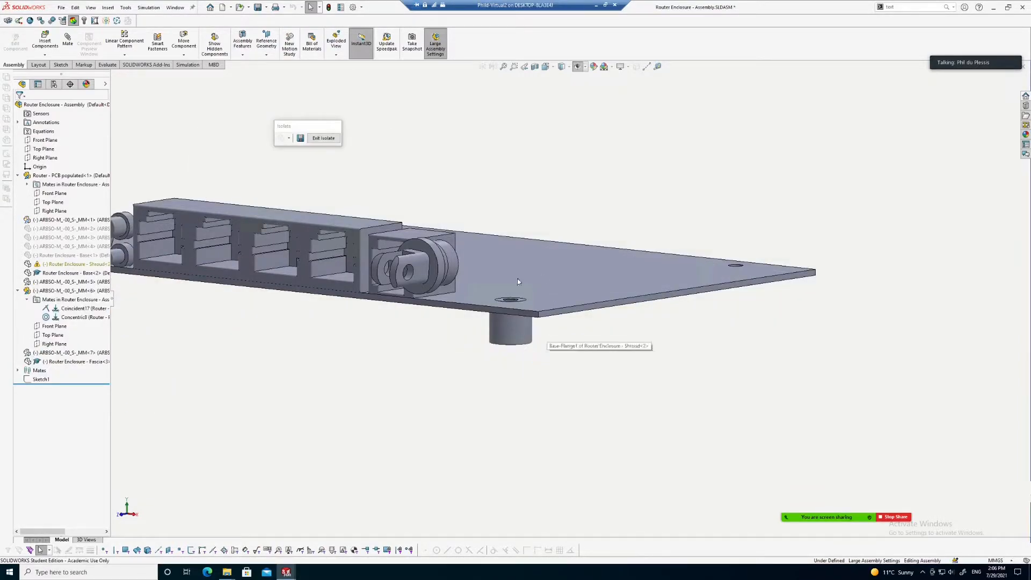
pyautogui.moveTo(574, 348); pyautogui.dragTo(574, 297, button='middle')
pyautogui.scroll(-2, 512, 331)
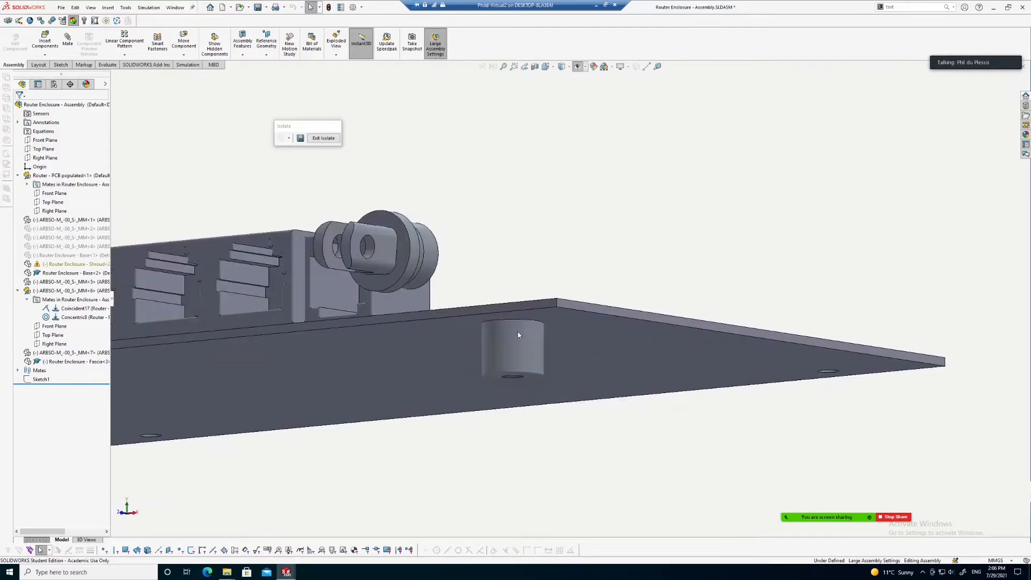
pyautogui.click(75, 309)
pyautogui.moveTo(540, 282); pyautogui.dragTo(547, 327, button='middle')
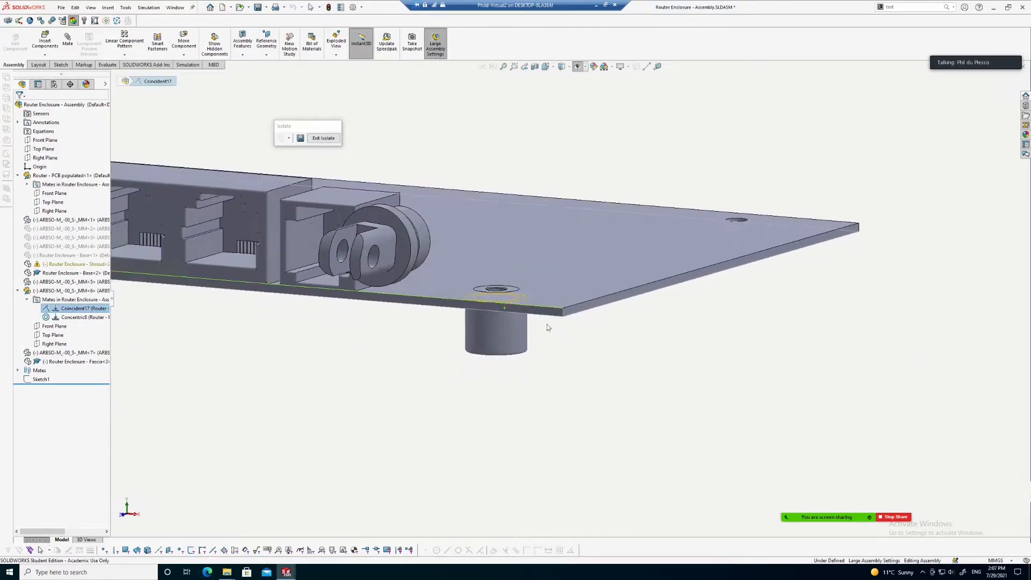
# Suppress the spacer's Coincident17 and Concentric8 mates and pull the spacer away from its board hole.
pyautogui.rightClick(63, 317)
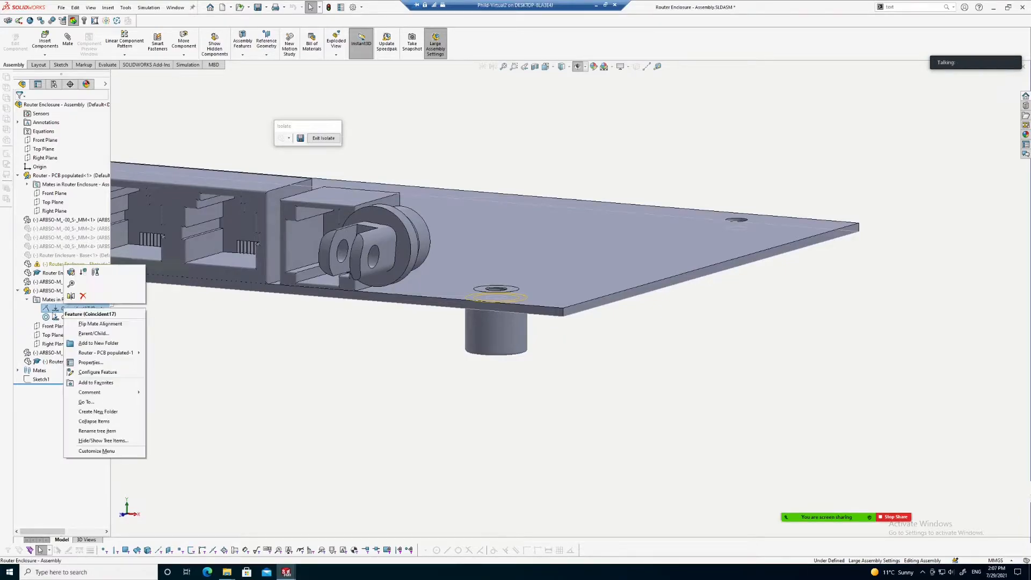
pyautogui.click(54, 318)
pyautogui.keyDown('ctrl'); pyautogui.click(56, 308); pyautogui.keyUp('ctrl')
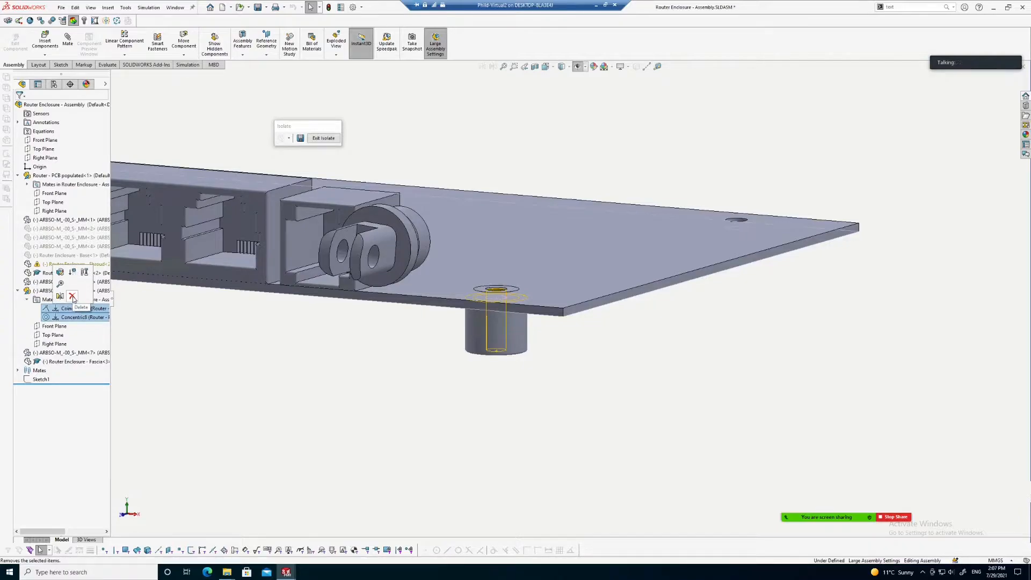
pyautogui.click(73, 297)
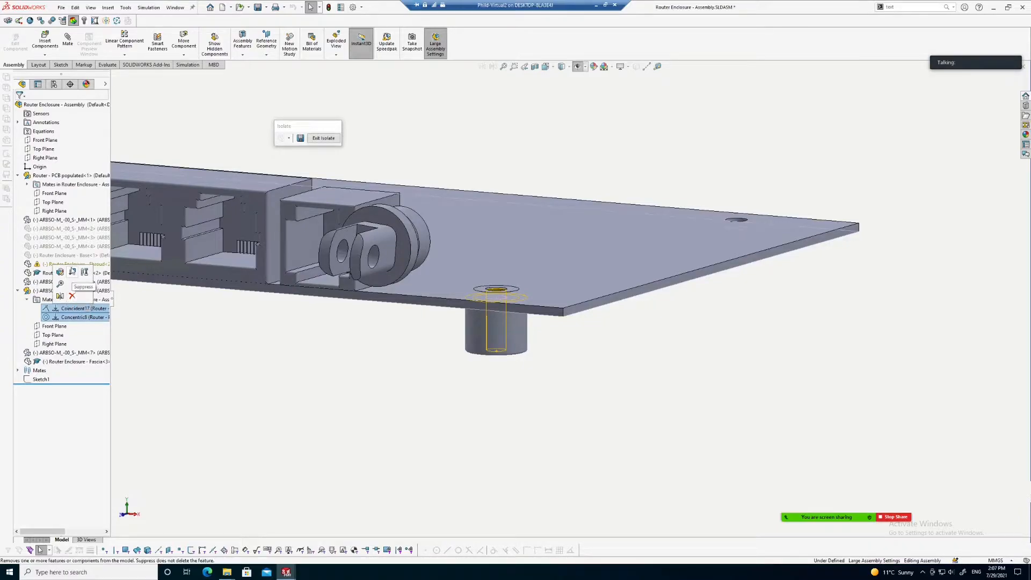
pyautogui.moveTo(510, 333); pyautogui.dragTo(475, 344)
pyautogui.click(360, 364)
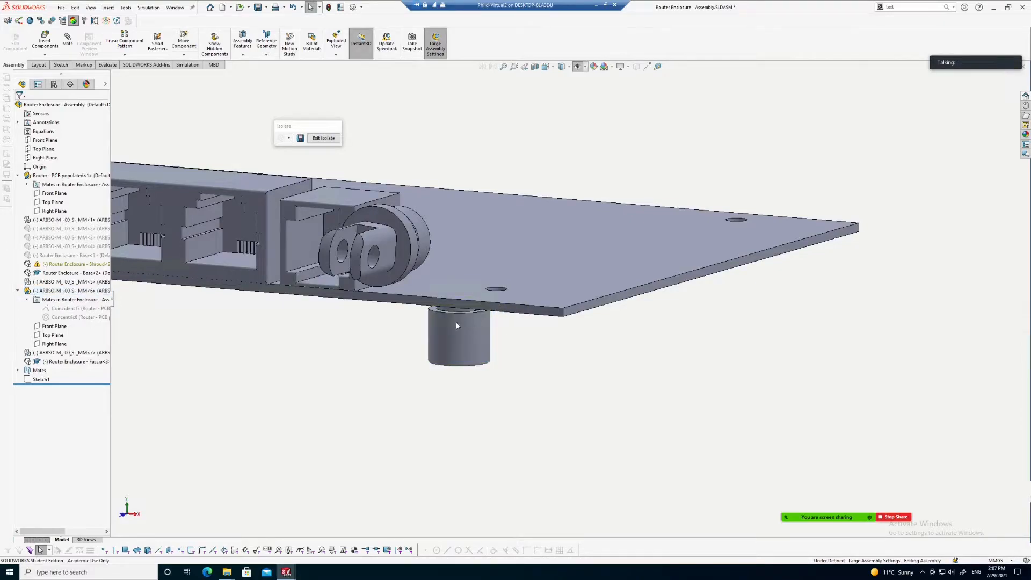
# Unsuppress Concentric8 and Coincident17 to seat the spacer back in its board hole.
pyautogui.click(65, 317)
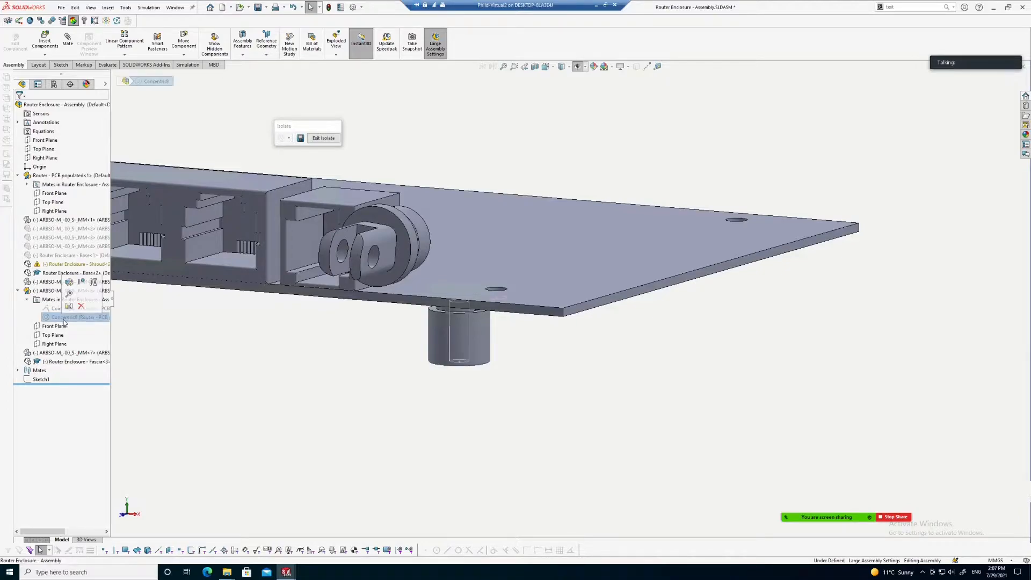
pyautogui.click(82, 283)
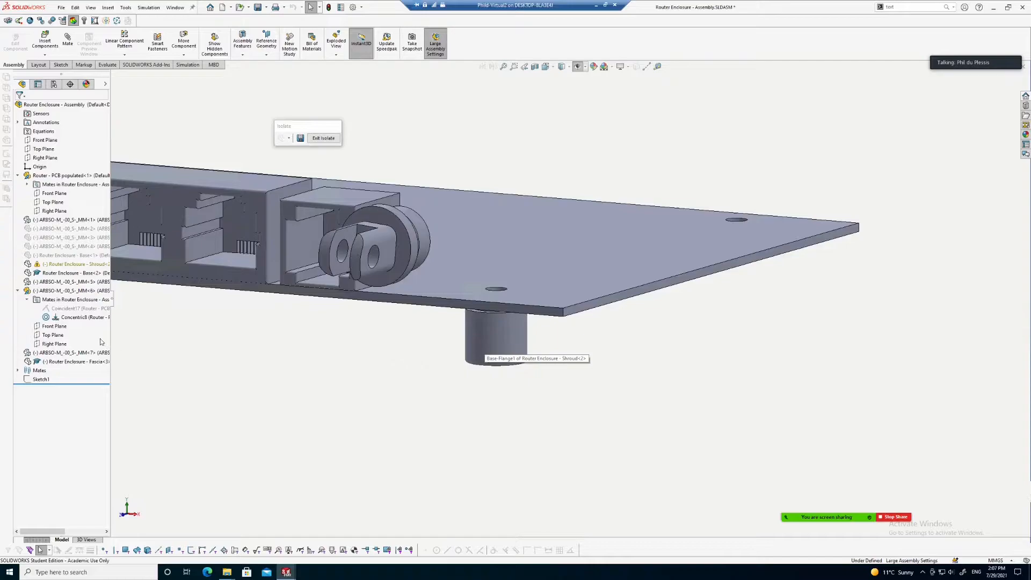
pyautogui.click(67, 310)
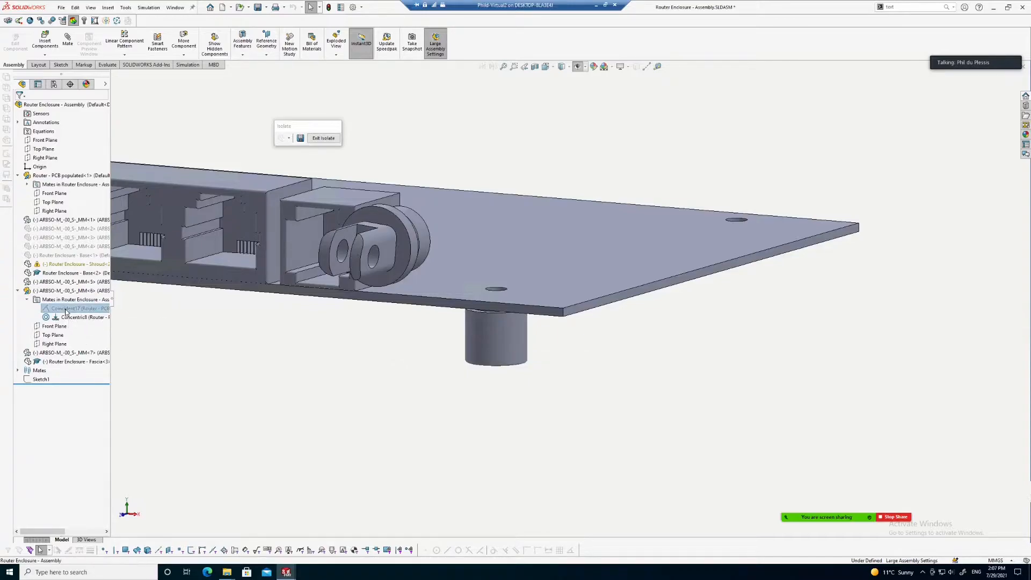
pyautogui.click(84, 275)
pyautogui.moveTo(618, 369); pyautogui.dragTo(519, 335, button='middle')
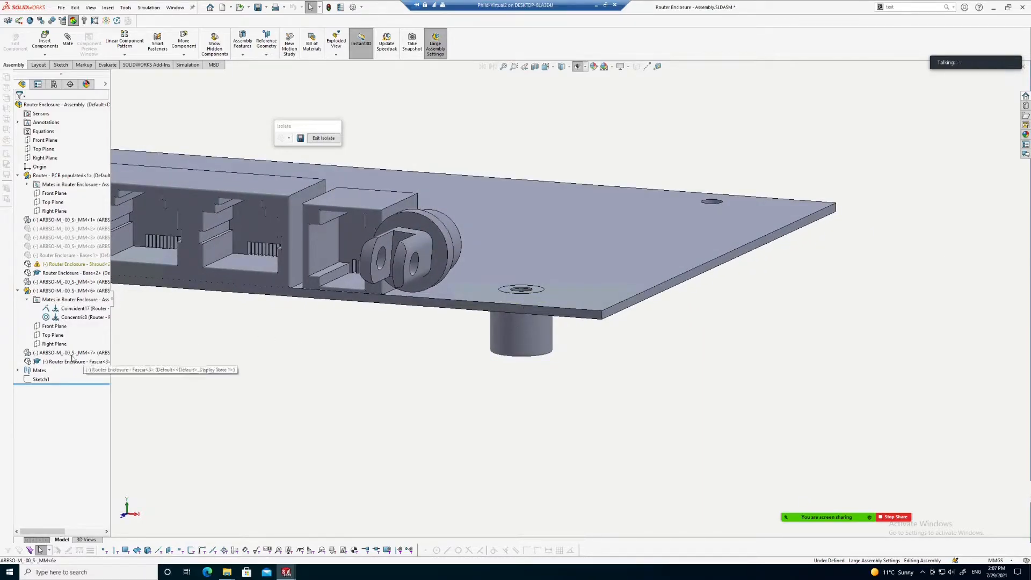
# Suppress both Coincident17 and Concentric8 again and move the spacer down clear of the board.
pyautogui.click(69, 309)
pyautogui.keyDown('ctrl'); pyautogui.click(69, 317); pyautogui.keyUp('ctrl')
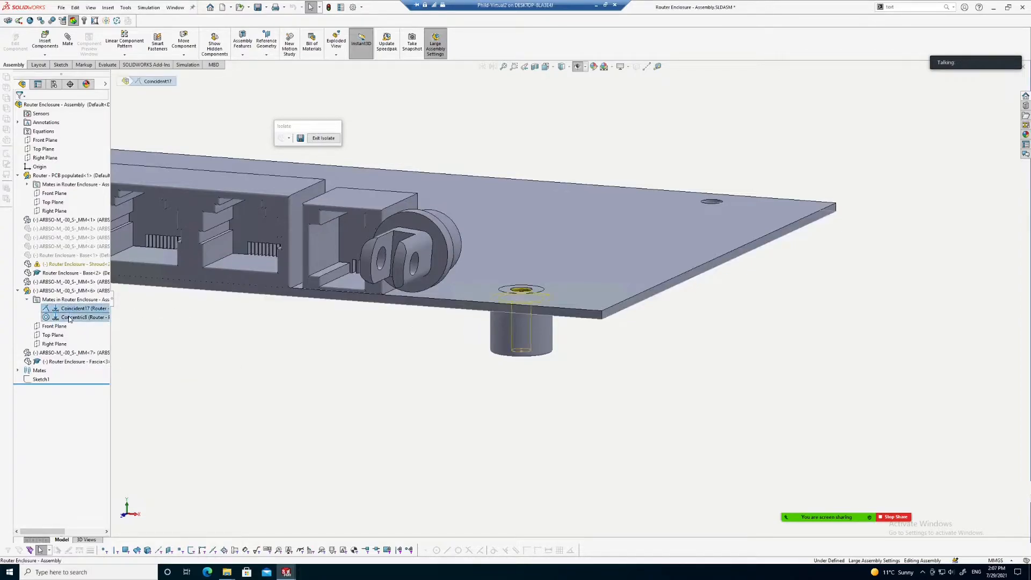
pyautogui.click(87, 281)
pyautogui.moveTo(538, 331); pyautogui.dragTo(442, 370)
pyautogui.scroll(-4, 486, 337)
pyautogui.click(528, 316)
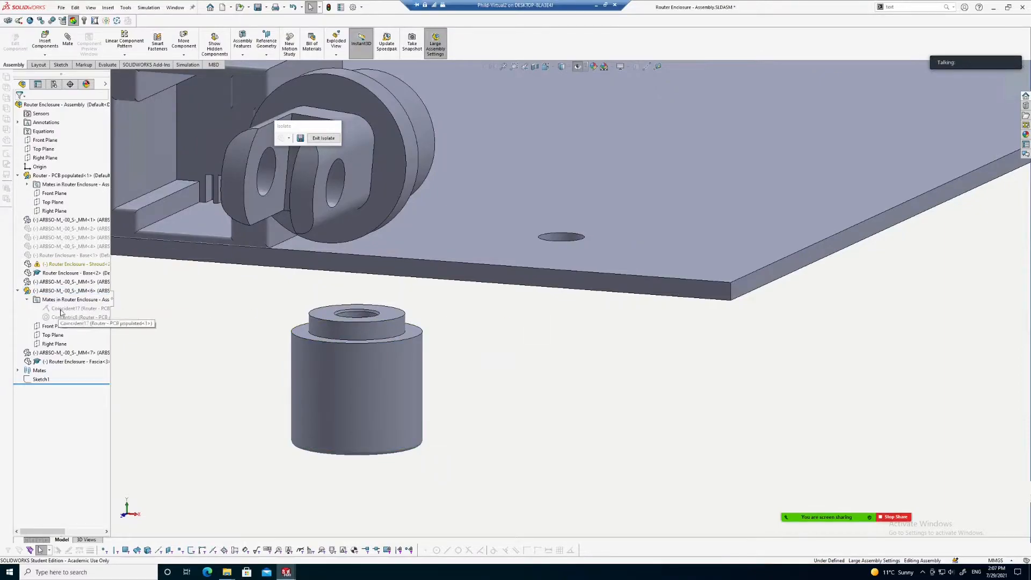
# Edit the Coincident17 mate and remove the circuit board face from its selections, keeping the spacer's shoulder face.
pyautogui.click(63, 309)
pyautogui.click(68, 274)
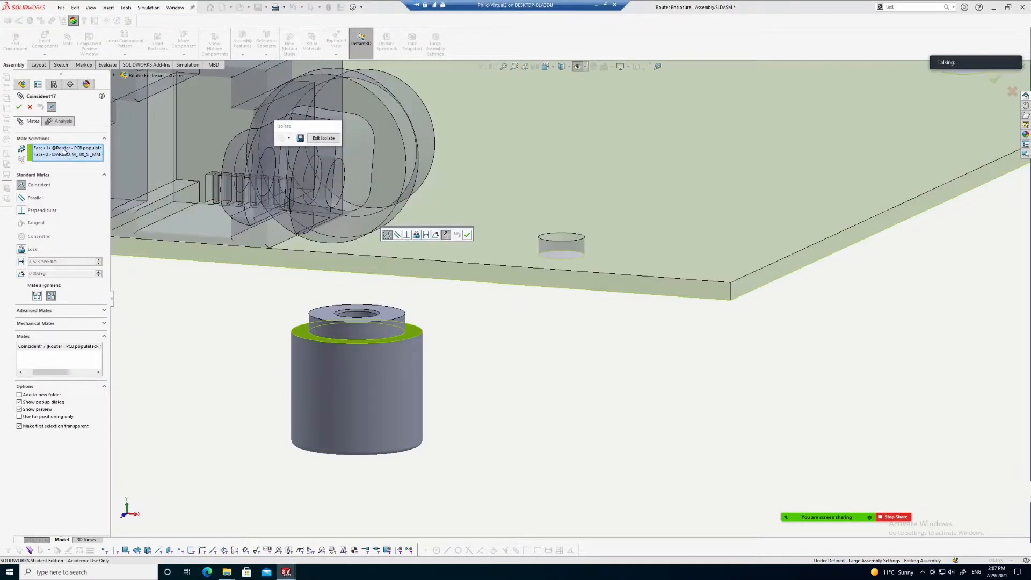
pyautogui.click(64, 154)
pyautogui.click(66, 148)
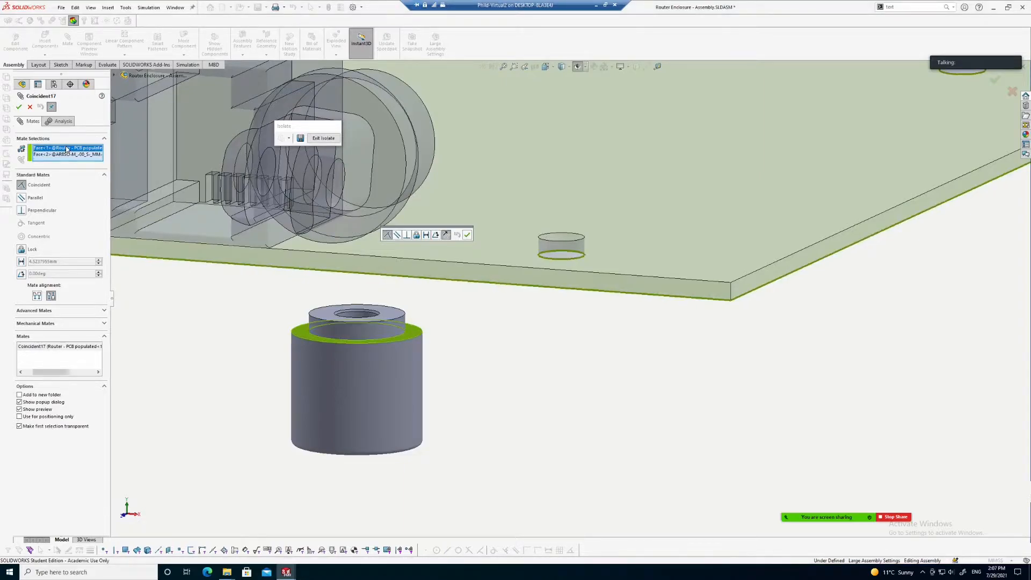
pyautogui.press('Delete')
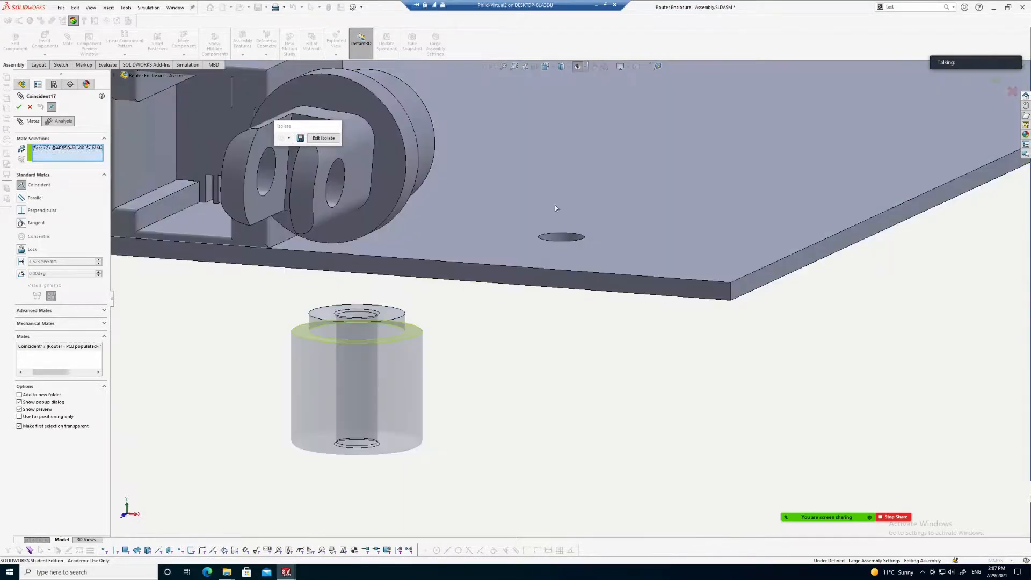
# Reselect the circuit board's underside face as the coincident partner of the spacer's shoulder face.
pyautogui.scroll(-2, 570, 245)
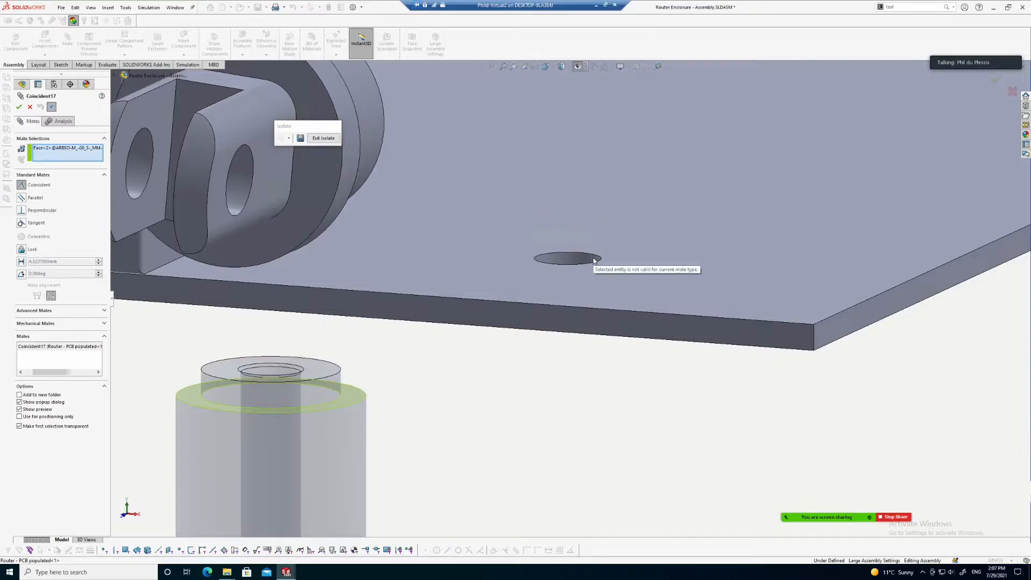
pyautogui.moveTo(505, 371); pyautogui.dragTo(501, 295, button='middle')
pyautogui.click(498, 179)
pyautogui.scroll(2, 484, 183)
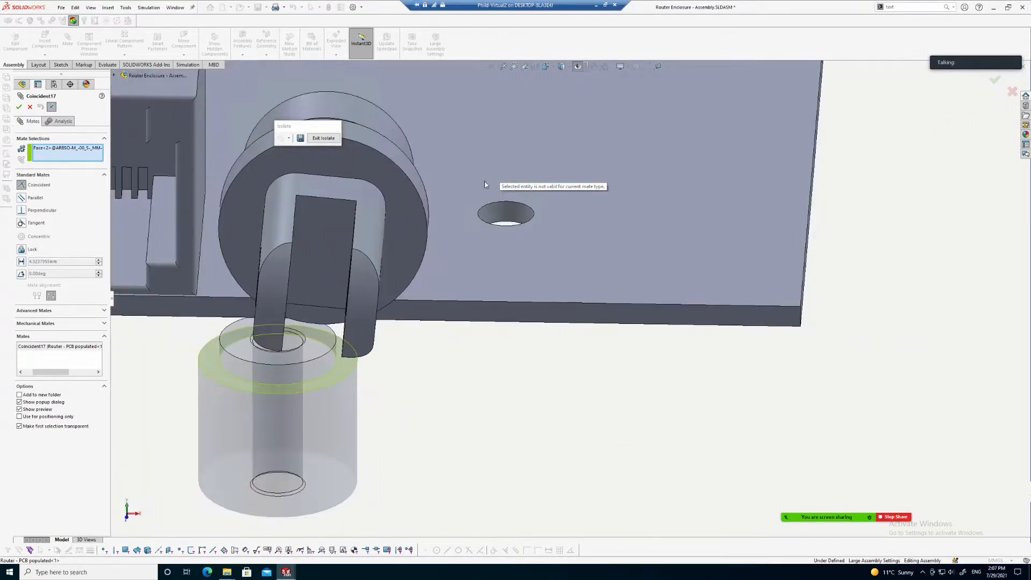
pyautogui.click(487, 207)
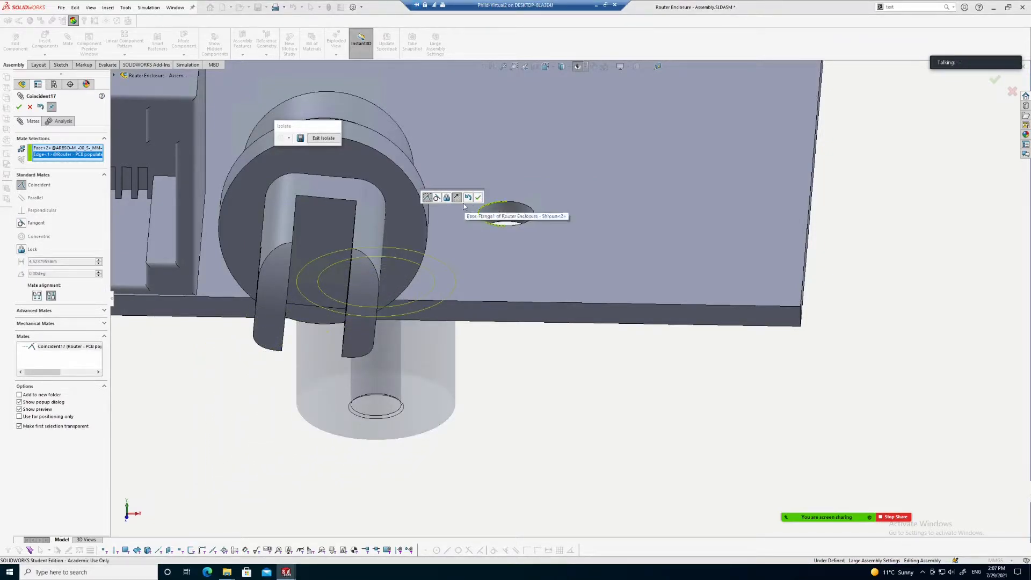
pyautogui.click(487, 214)
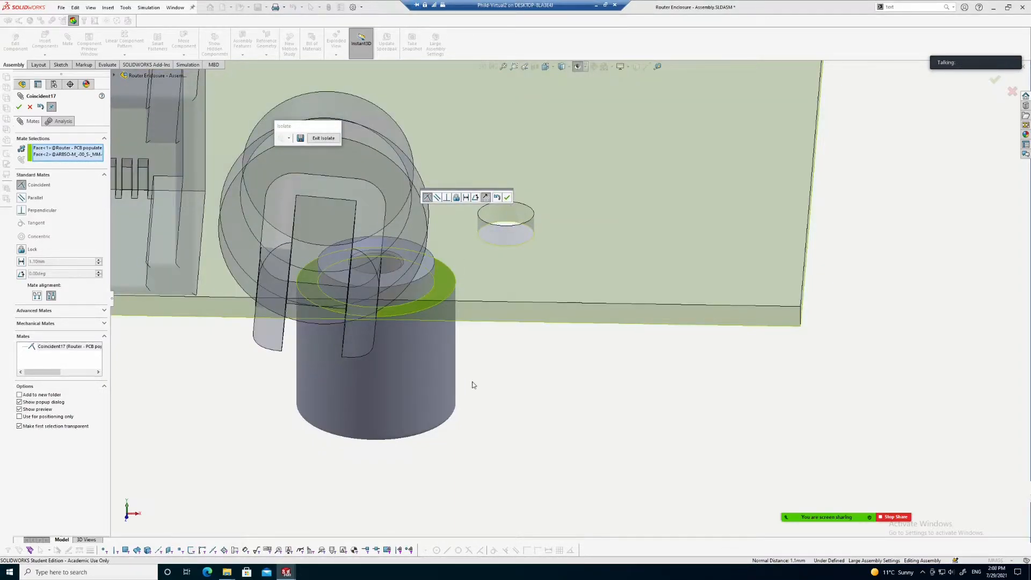
# Accept the Coincident17 edit between the circuit board's underside and the spacer's shoulder, and leave mate editing.
pyautogui.click(507, 198)
pyautogui.press('Escape')
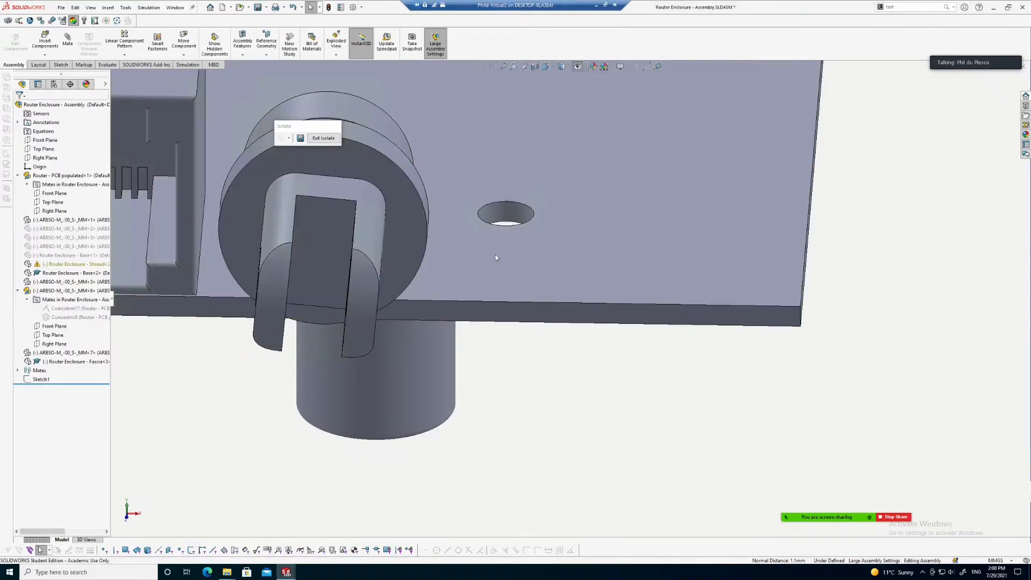
pyautogui.scroll(2, 466, 360)
pyautogui.moveTo(466, 361); pyautogui.dragTo(529, 374, button='middle')
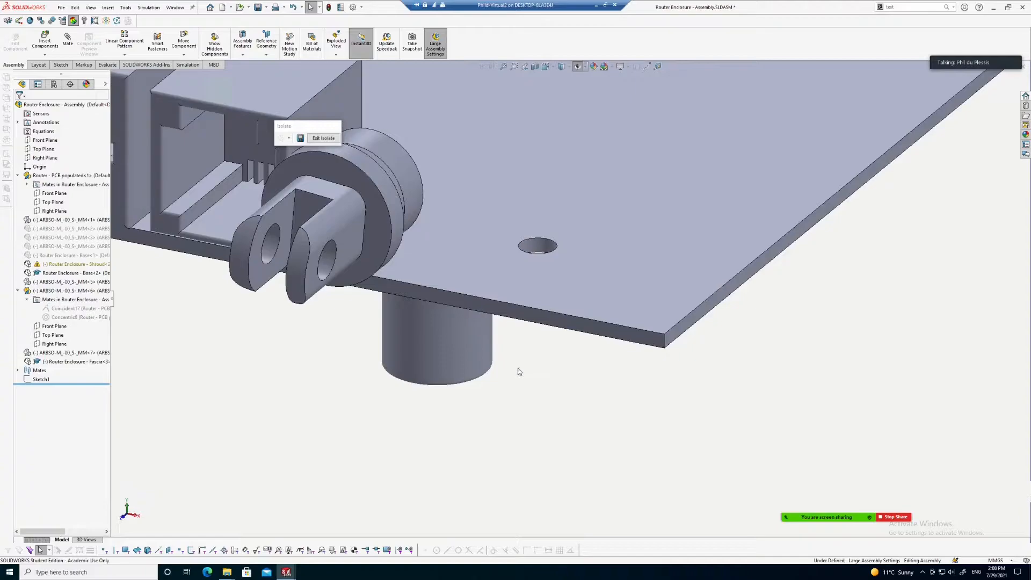
# Move the loose spacer slightly beneath the board and unsuppress Coincident17 and Concentric8 to seat it in the board hole.
pyautogui.moveTo(615, 212); pyautogui.dragTo(559, 334, button='middle')
pyautogui.scroll(-1, 526, 302)
pyautogui.scroll(-2, 464, 269)
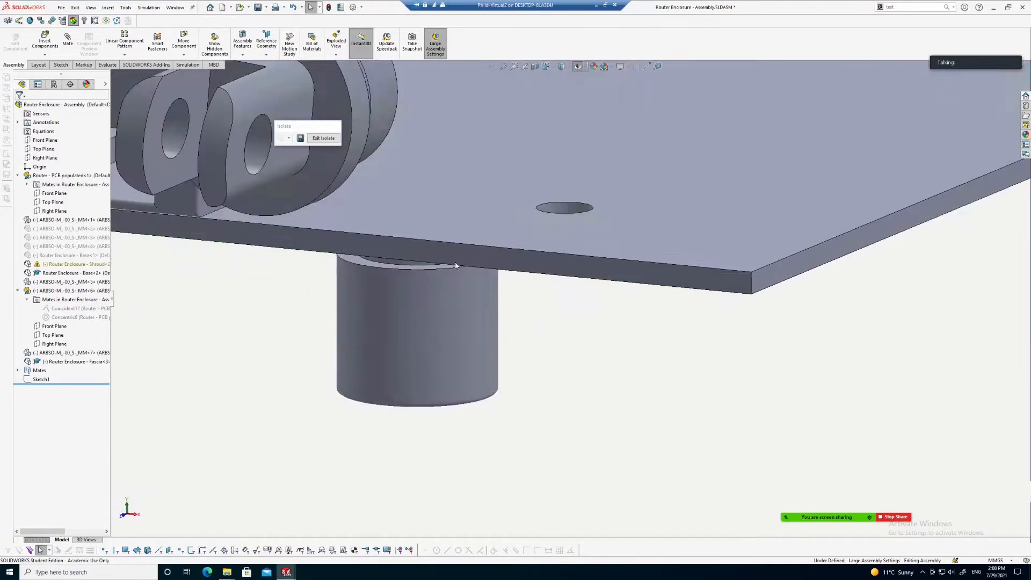
pyautogui.moveTo(439, 285); pyautogui.dragTo(457, 292)
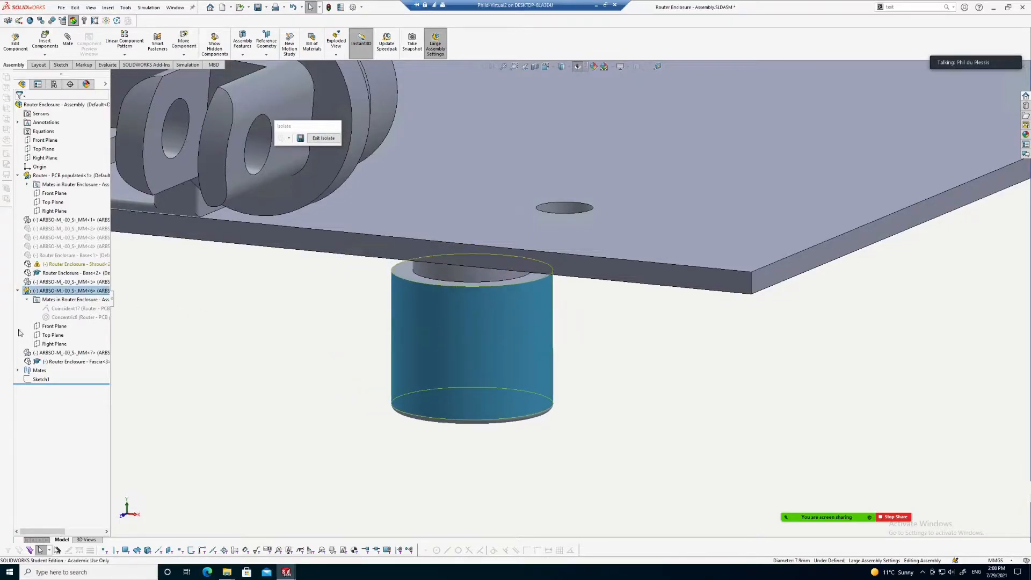
pyautogui.click(72, 309)
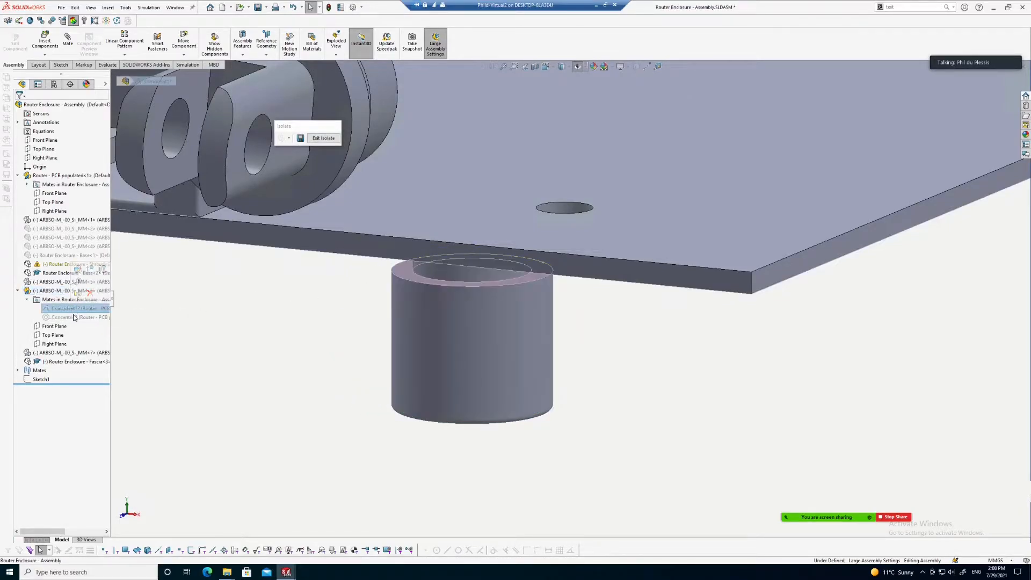
pyautogui.keyDown('ctrl'); pyautogui.click(74, 318); pyautogui.keyUp('ctrl')
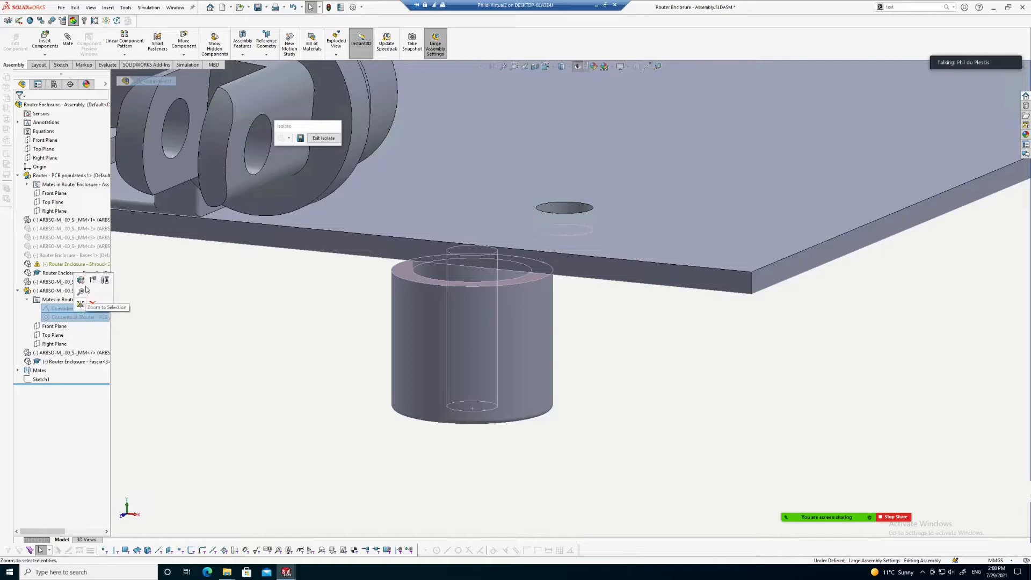
pyautogui.click(92, 281)
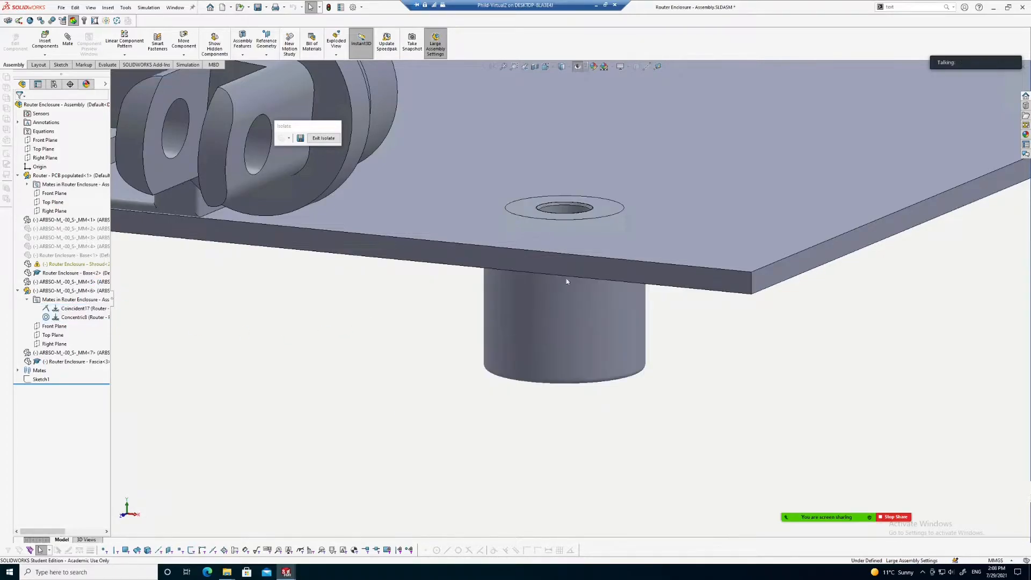
# Edit Coincident17, highlight its two mated faces in turn, and remove the circuit board face from the selections.
pyautogui.click(86, 310)
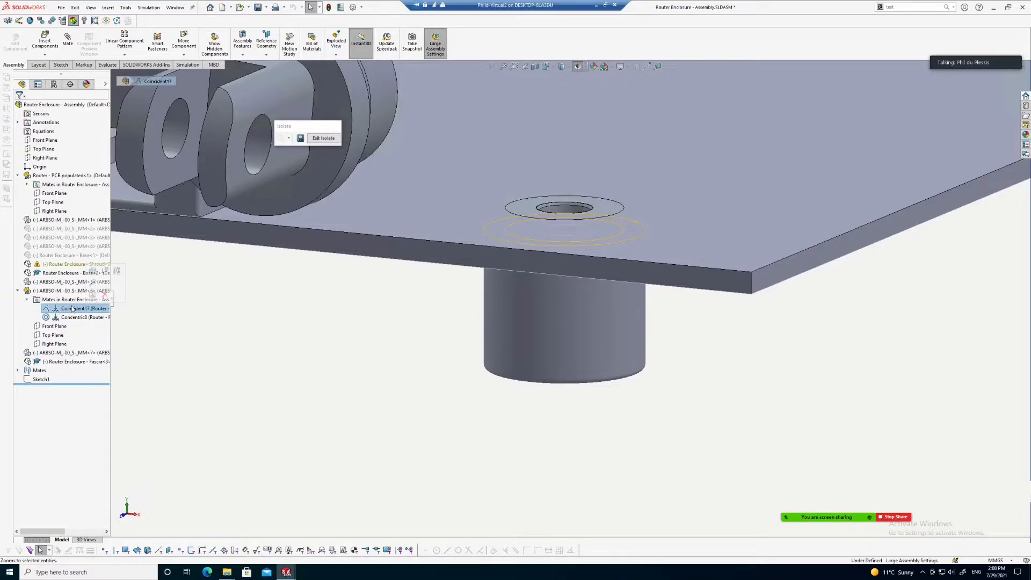
pyautogui.click(93, 272)
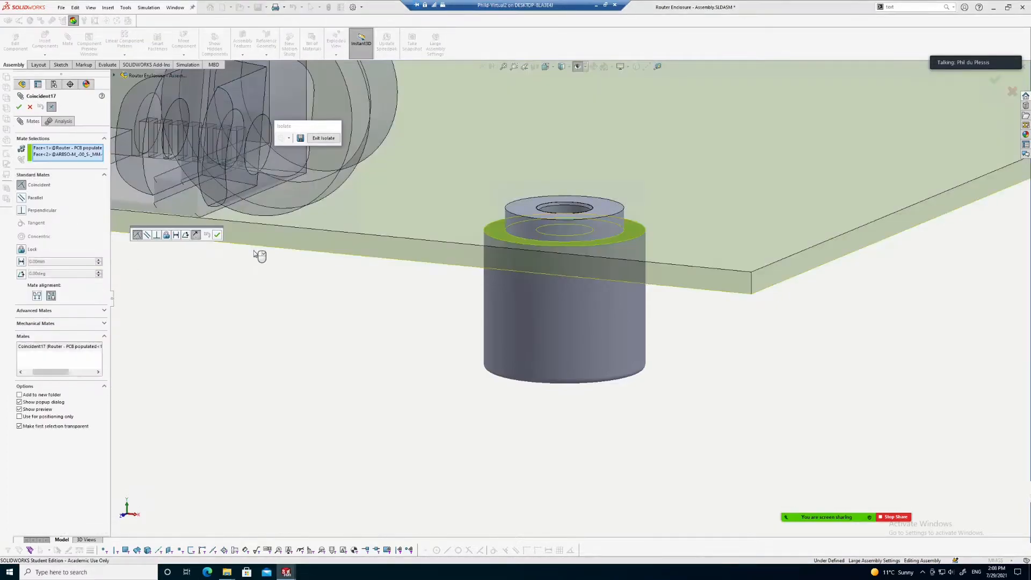
pyautogui.click(59, 151)
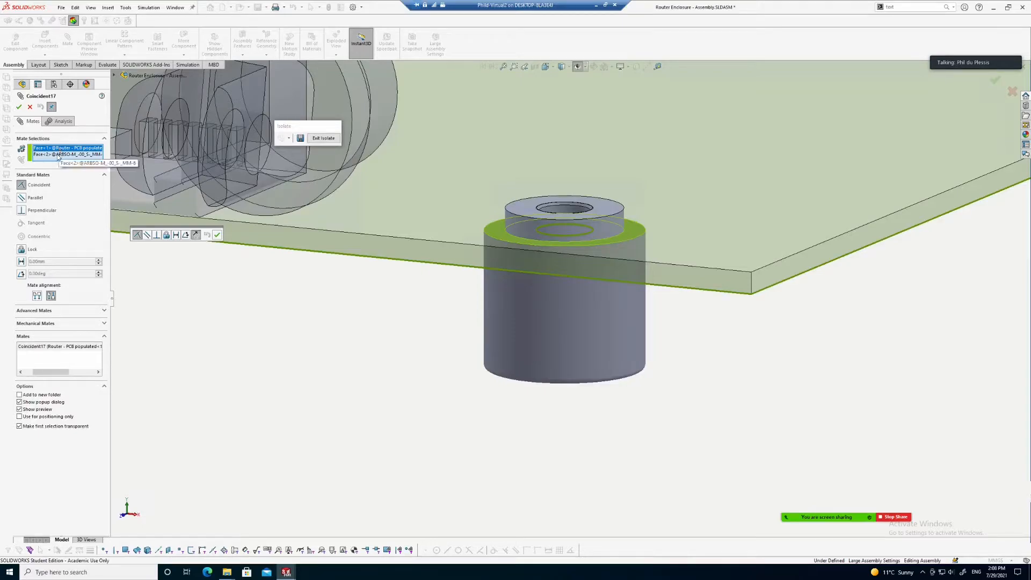
pyautogui.click(58, 155)
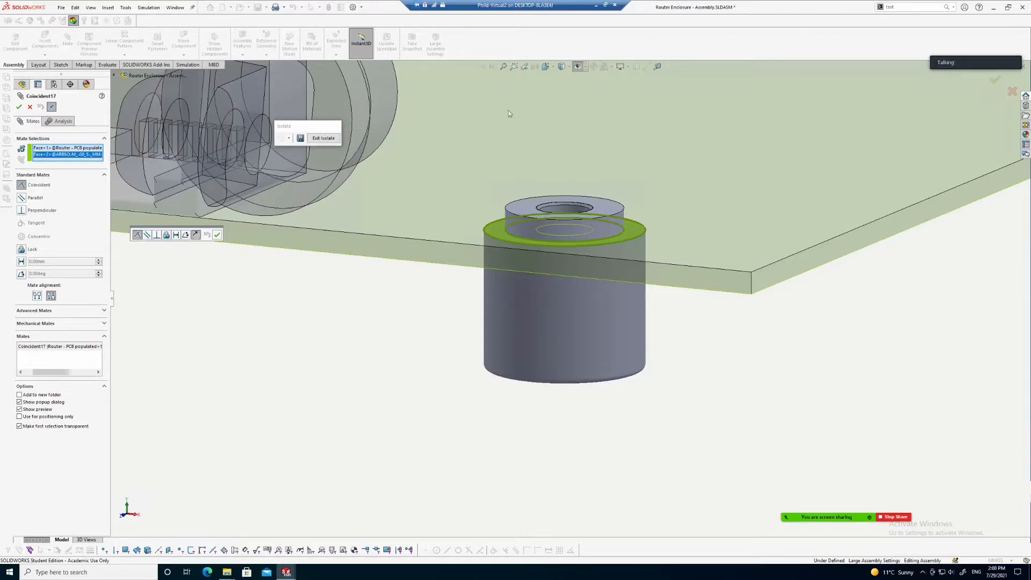
pyautogui.click(79, 149)
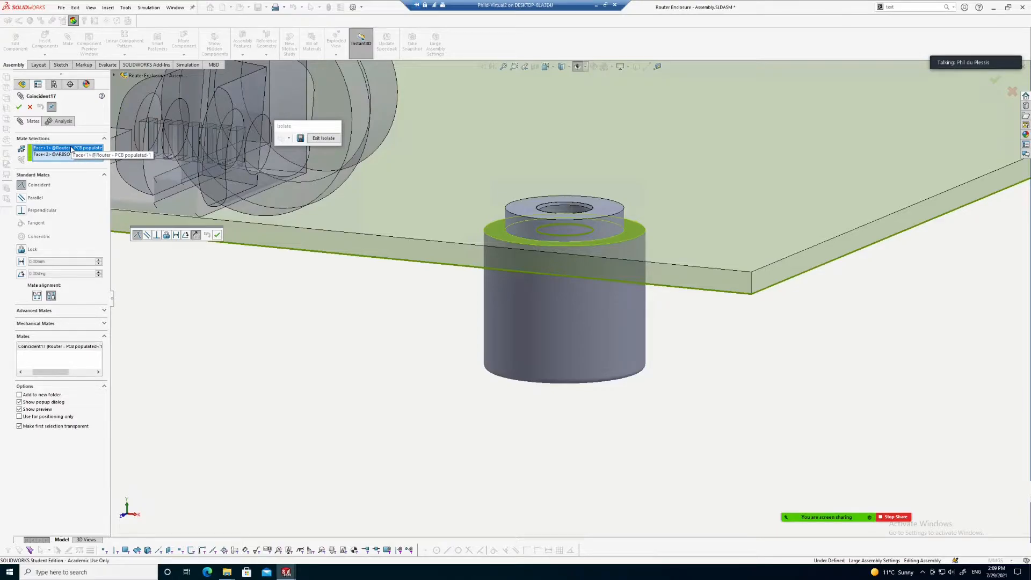
pyautogui.press('Delete')
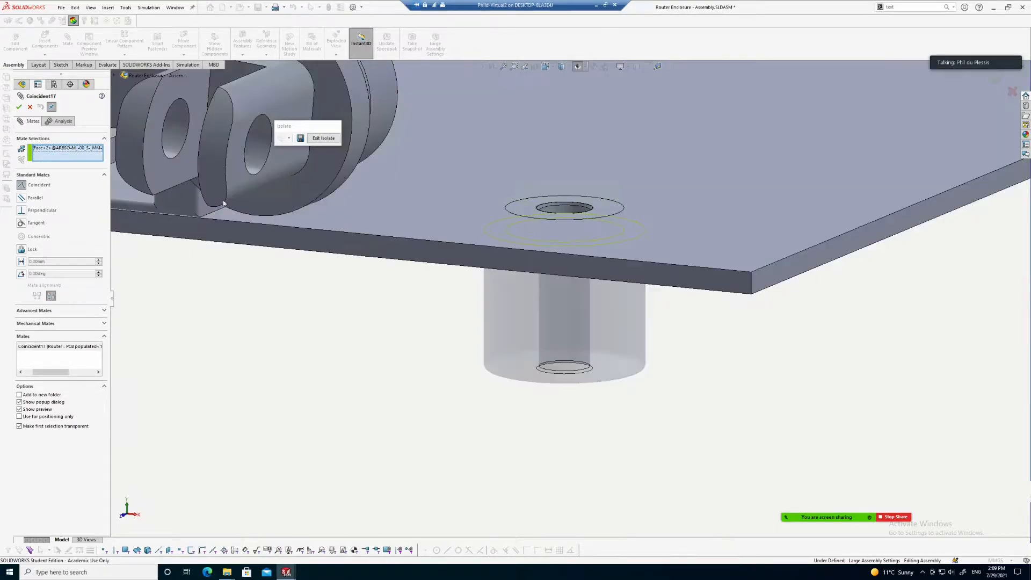
# Mate the spacer's shoulder face coincident with the circular edge of the circuit board hole and accept the edit.
pyautogui.scroll(-2, 589, 212)
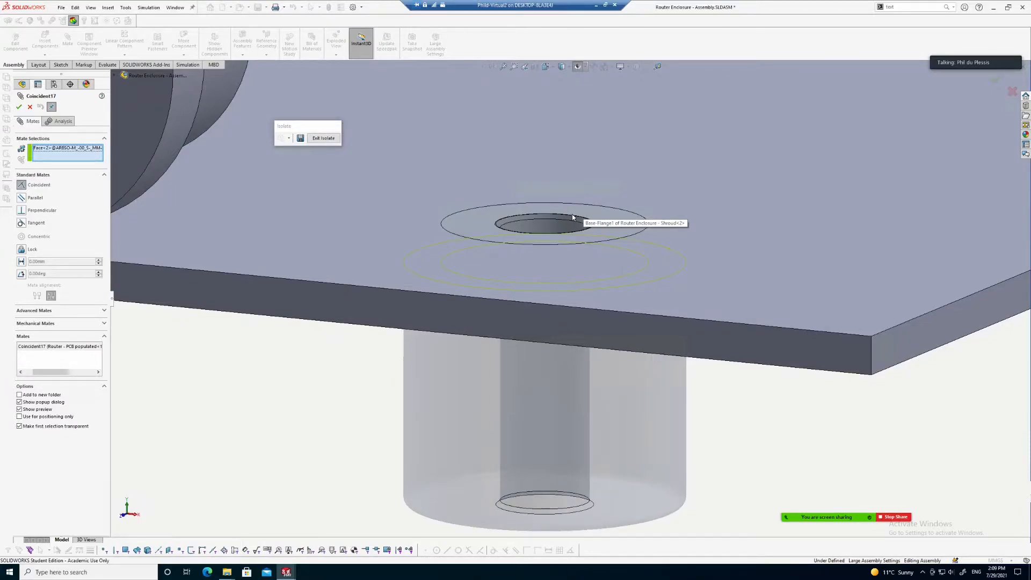
pyautogui.click(583, 228)
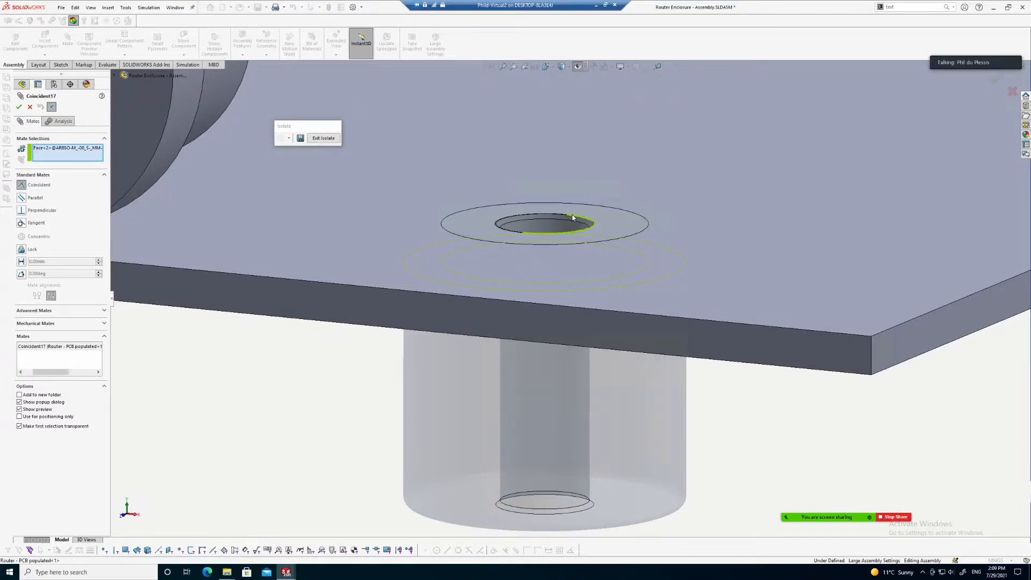
pyautogui.click(584, 228)
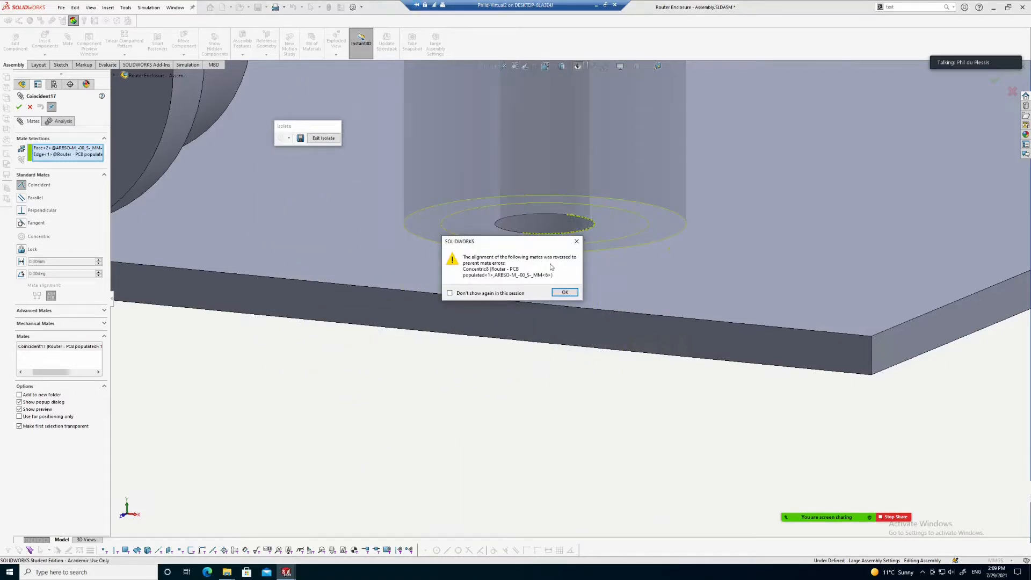
pyautogui.click(564, 293)
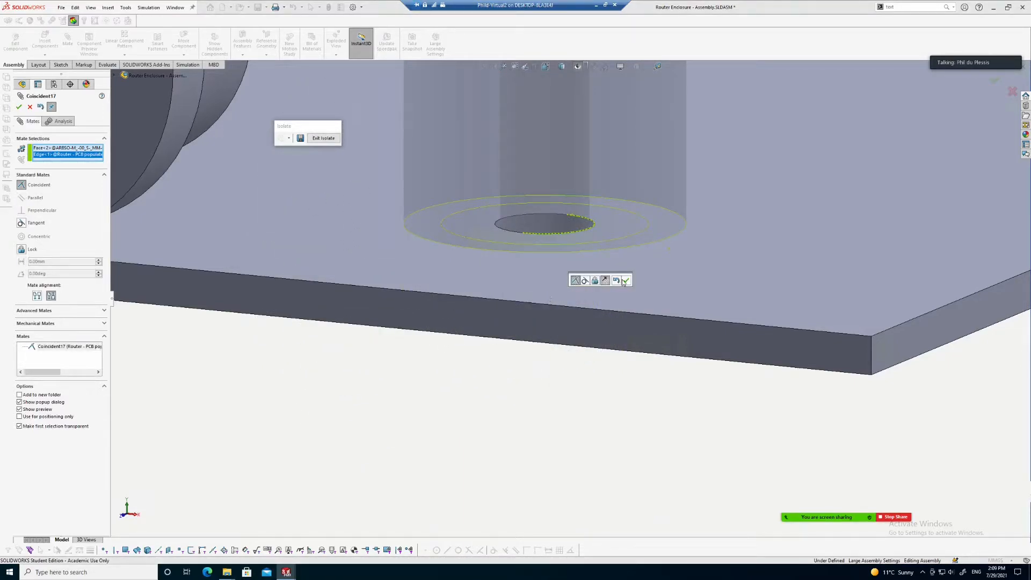
pyautogui.click(626, 280)
pyautogui.scroll(3, 409, 288)
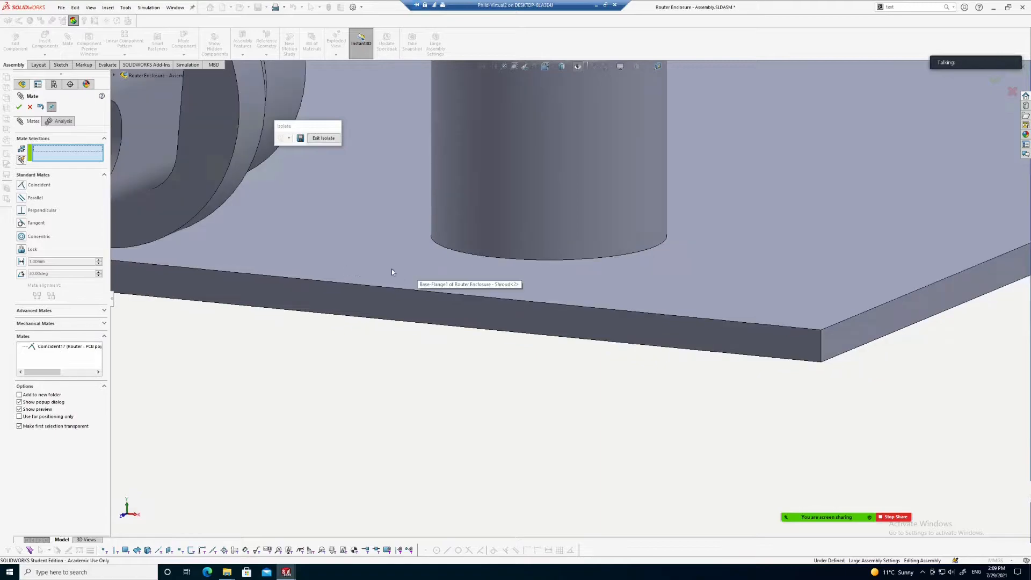
pyautogui.press('Escape')
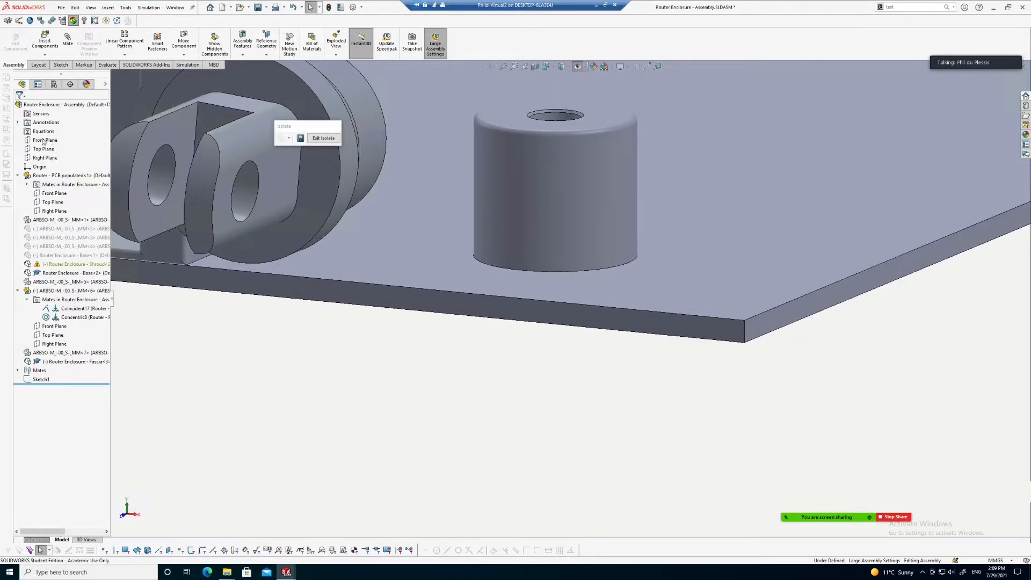
# Flip the alignment of the Coincident17 mate to turn the spacer's body back below the board.
pyautogui.click(81, 309)
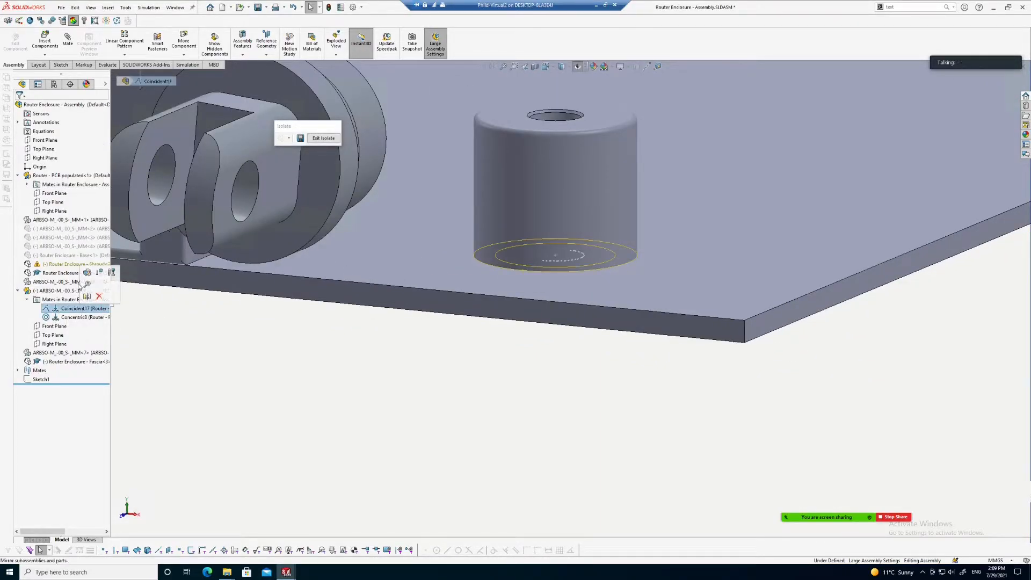
pyautogui.rightClick(68, 308)
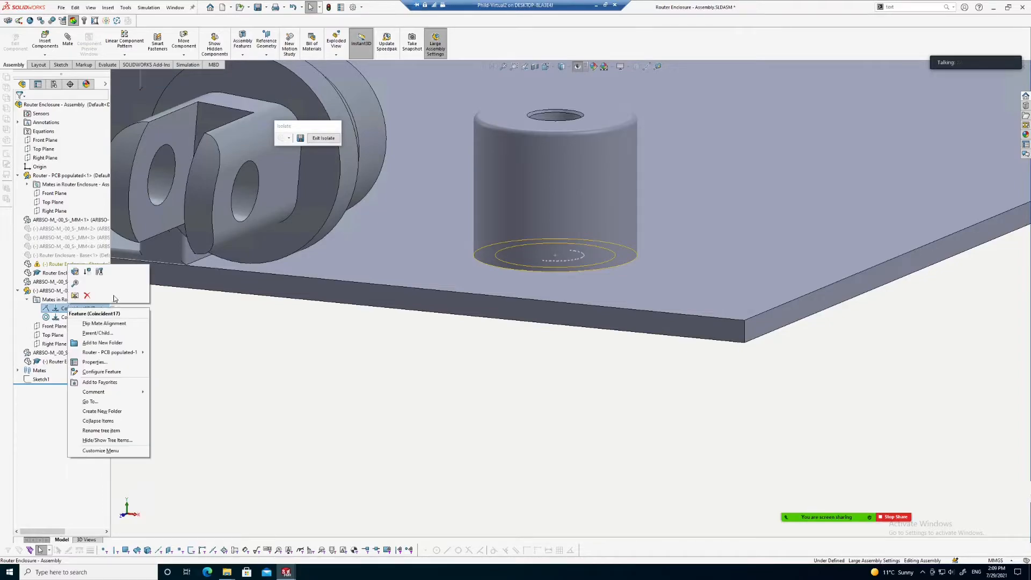
pyautogui.click(104, 323)
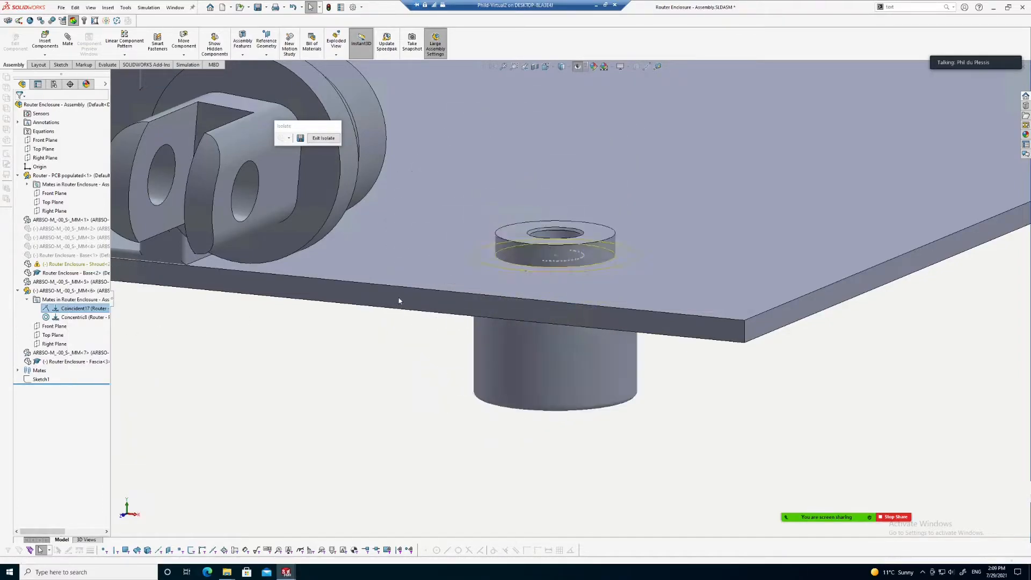
pyautogui.click(546, 294)
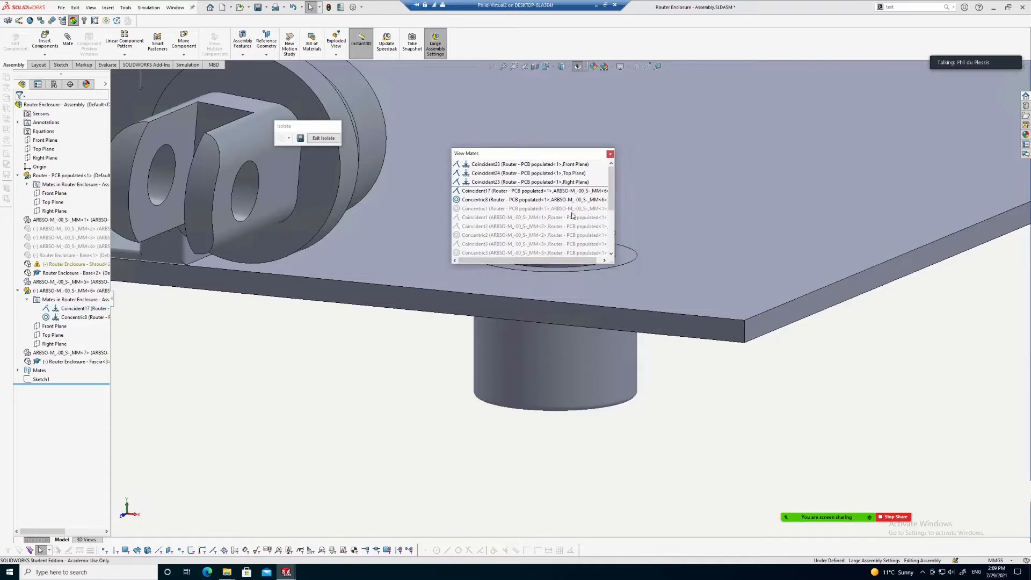
pyautogui.click(610, 155)
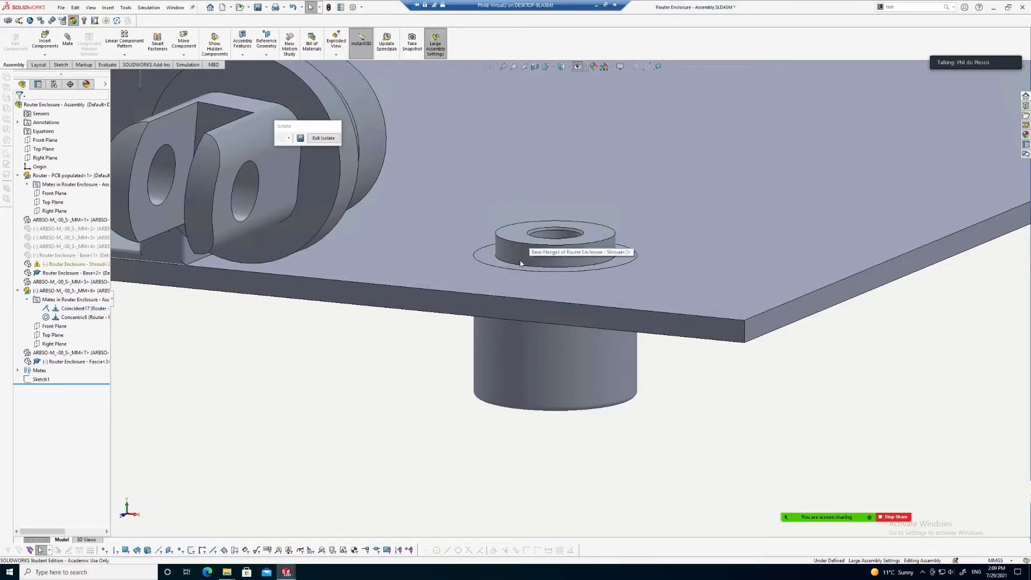
pyautogui.click(533, 352)
pyautogui.click(297, 333)
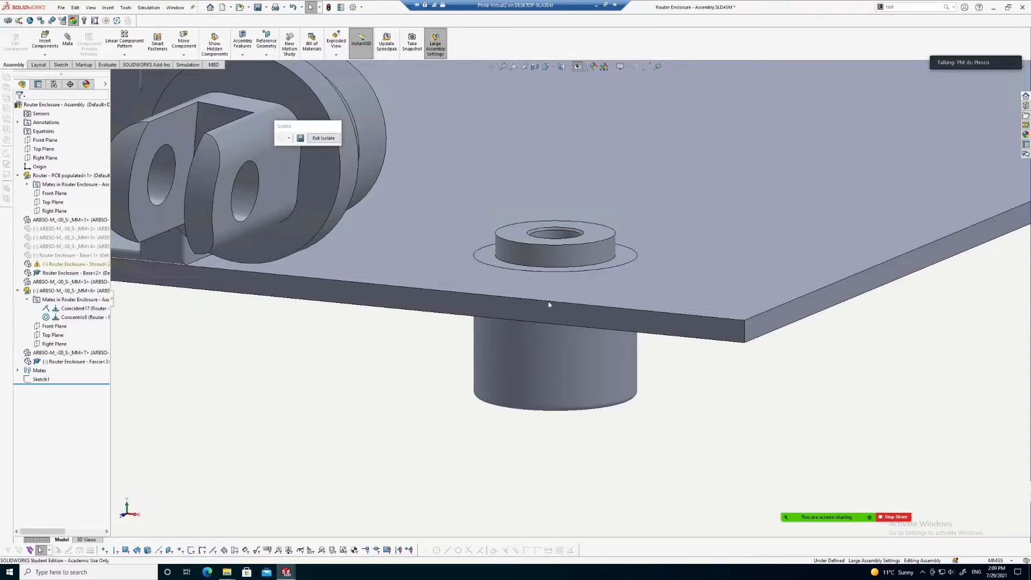
# Reopen Coincident17 for editing, highlight its two selections, and remove the board hole's edge from them.
pyautogui.scroll(2, 502, 292)
pyautogui.click(80, 309)
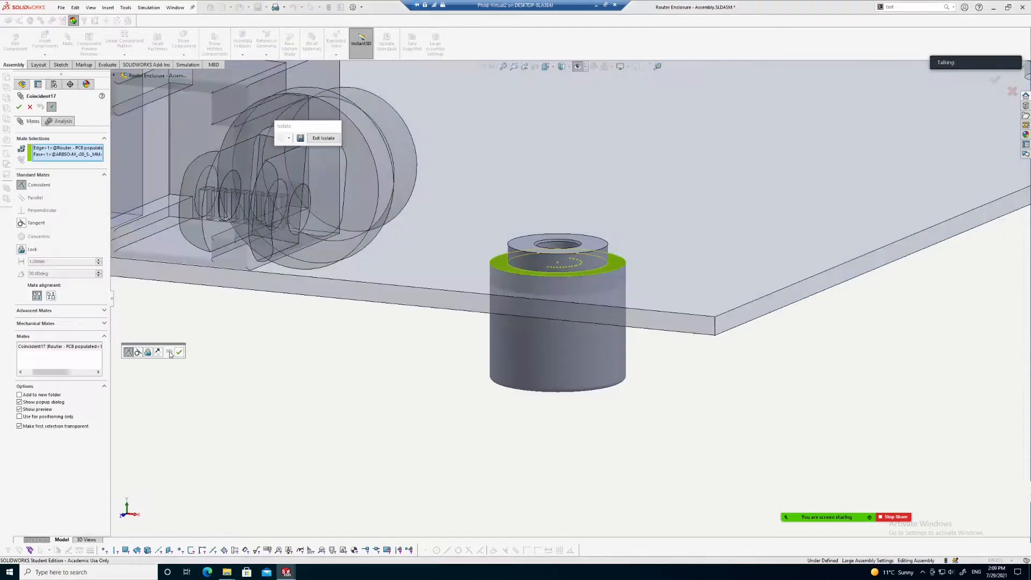
pyautogui.click(65, 155)
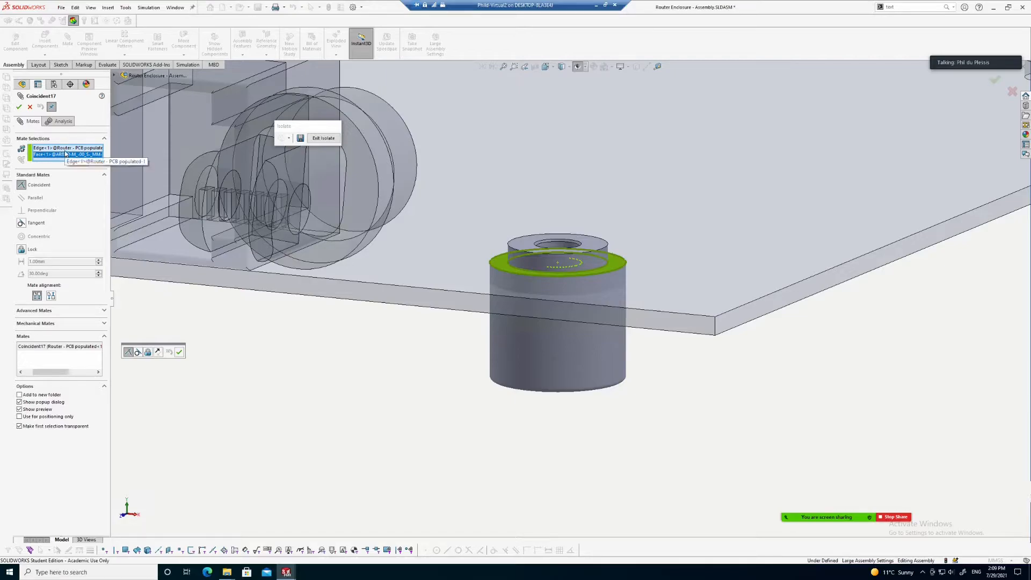
pyautogui.click(66, 149)
pyautogui.moveTo(431, 313)
pyautogui.mouseDown(button='middle')
pyautogui.moveTo(434, 263)
pyautogui.moveTo(452, 290)
pyautogui.moveTo(446, 313)
pyautogui.mouseUp(button='middle')
pyautogui.scroll(-4, 572, 260)
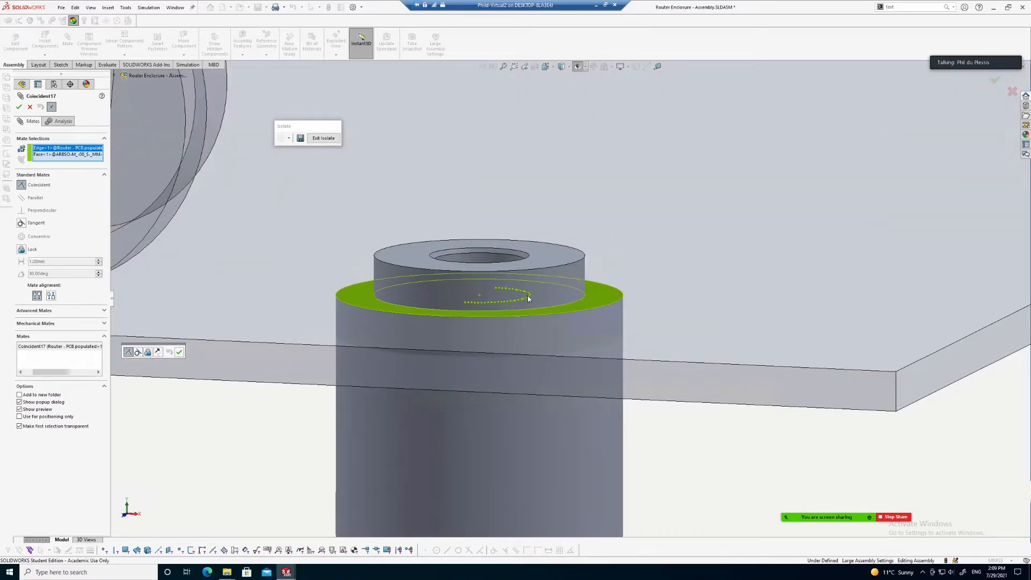
pyautogui.rightClick(81, 150)
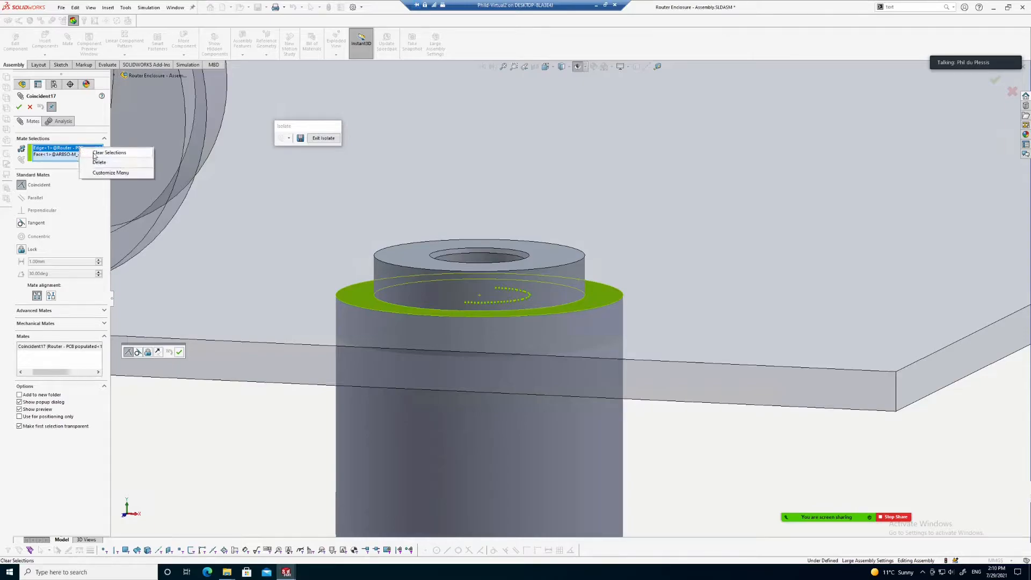
pyautogui.click(97, 161)
# Select the circuit board's underside face as the coincident partner of the spacer's shoulder face.
pyautogui.moveTo(350, 344); pyautogui.dragTo(364, 374, button='middle')
pyautogui.click(363, 376)
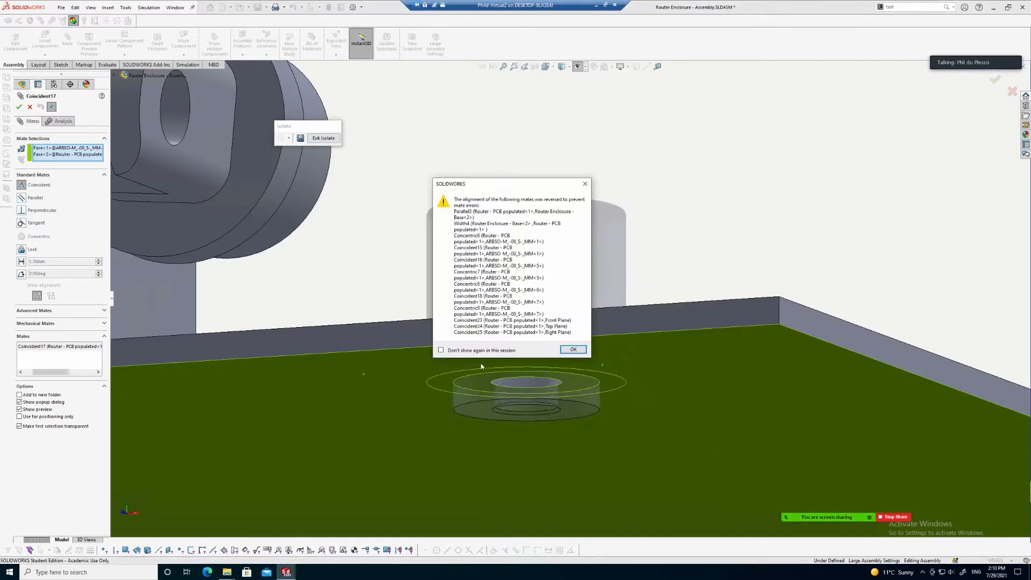
pyautogui.click(573, 349)
pyautogui.scroll(3, 570, 311)
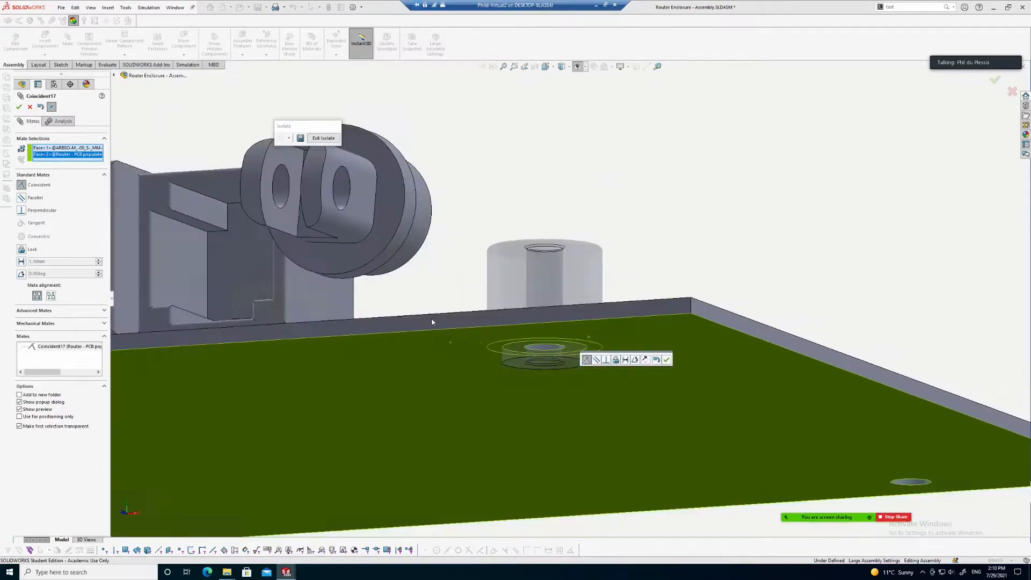
# Set Coincident17 to anti-aligned so the spacer's body hangs below the board, and accept the edited mate.
pyautogui.click(51, 296)
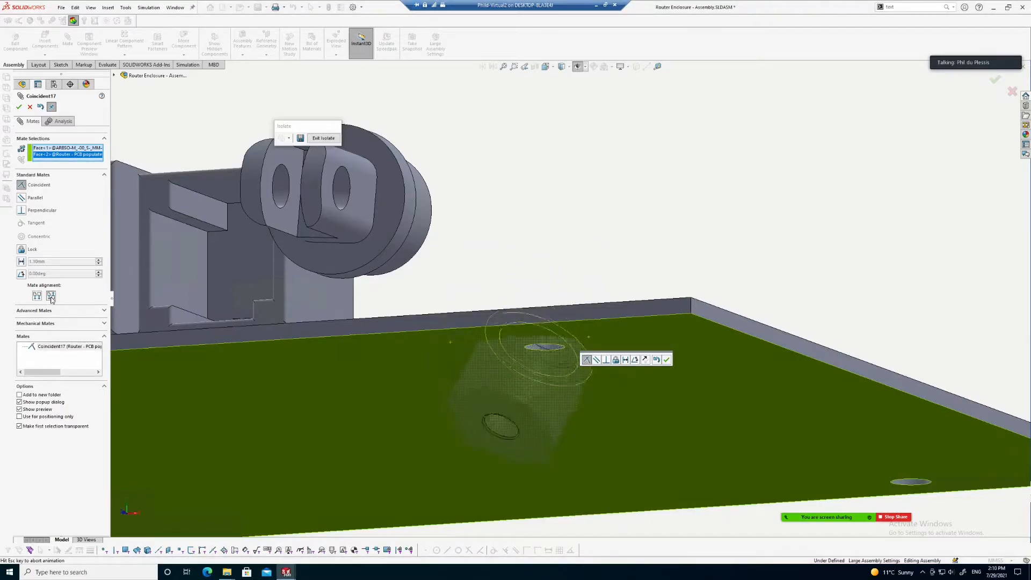
pyautogui.click(564, 295)
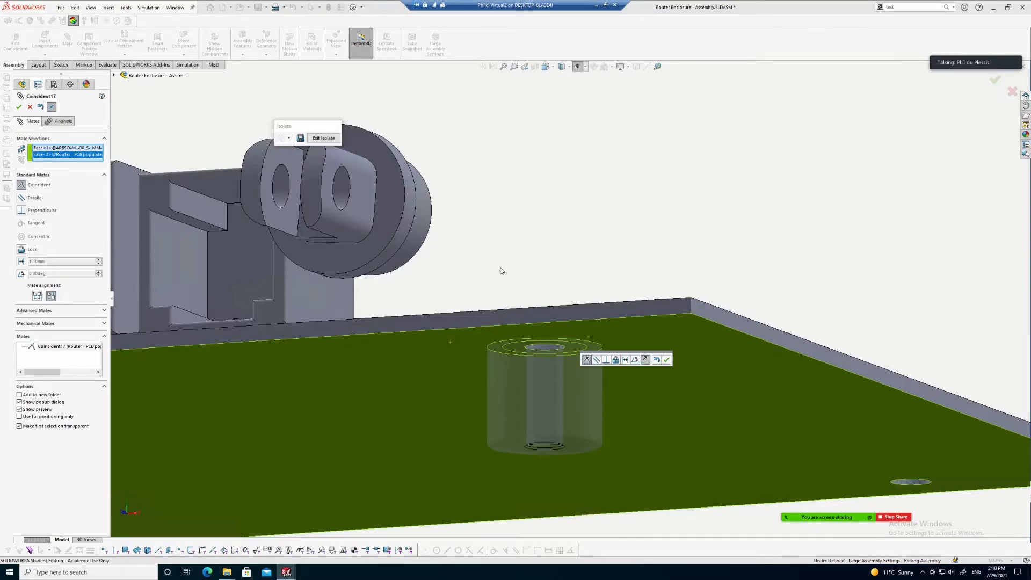
pyautogui.scroll(2, 559, 293)
pyautogui.scroll(-1, 328, 167)
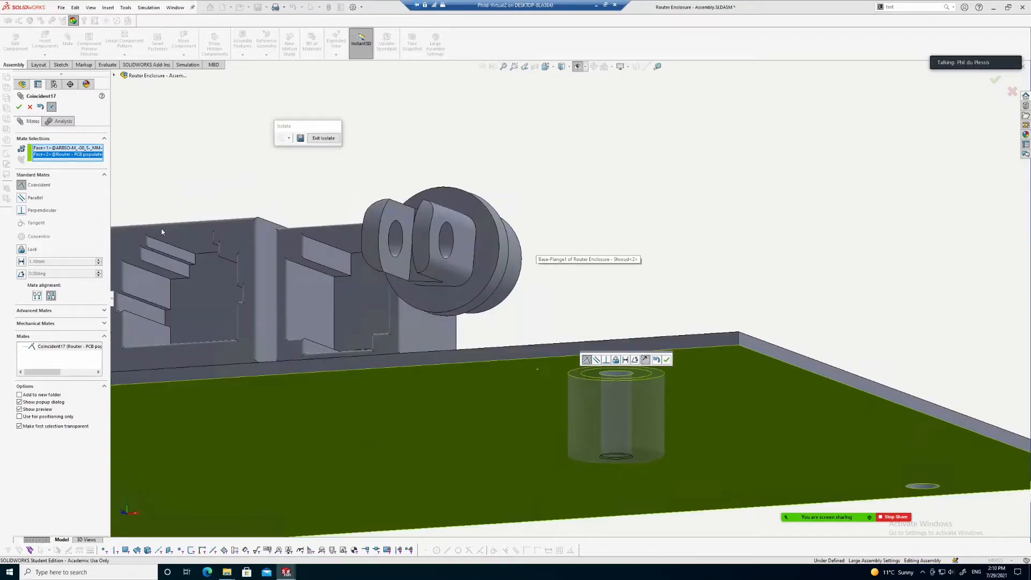
pyautogui.click(18, 107)
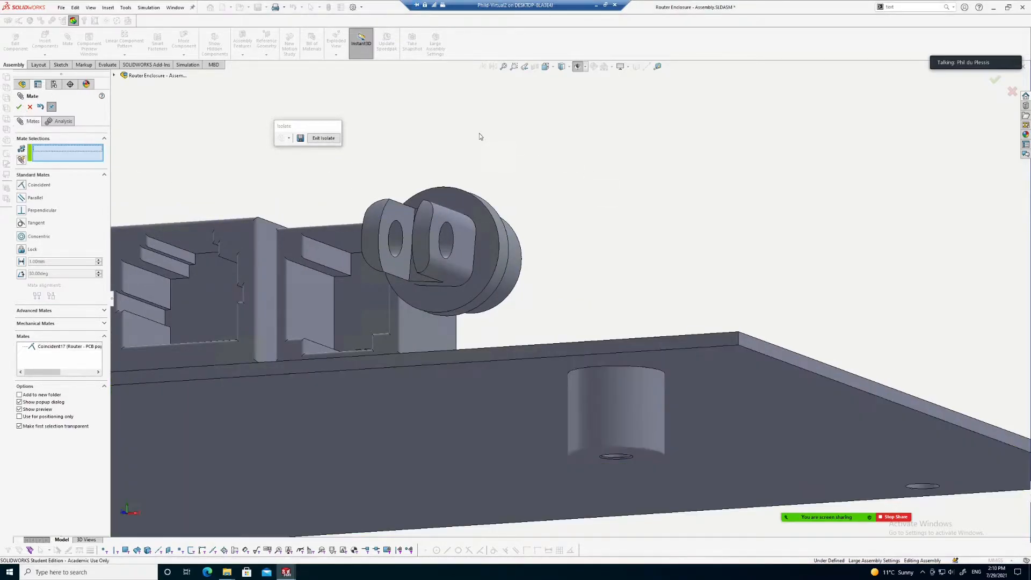
# Exit the isolated view of the board and spacer to bring back the rest of the router enclosure assembly.
pyautogui.click(317, 139)
pyautogui.scroll(4, 596, 224)
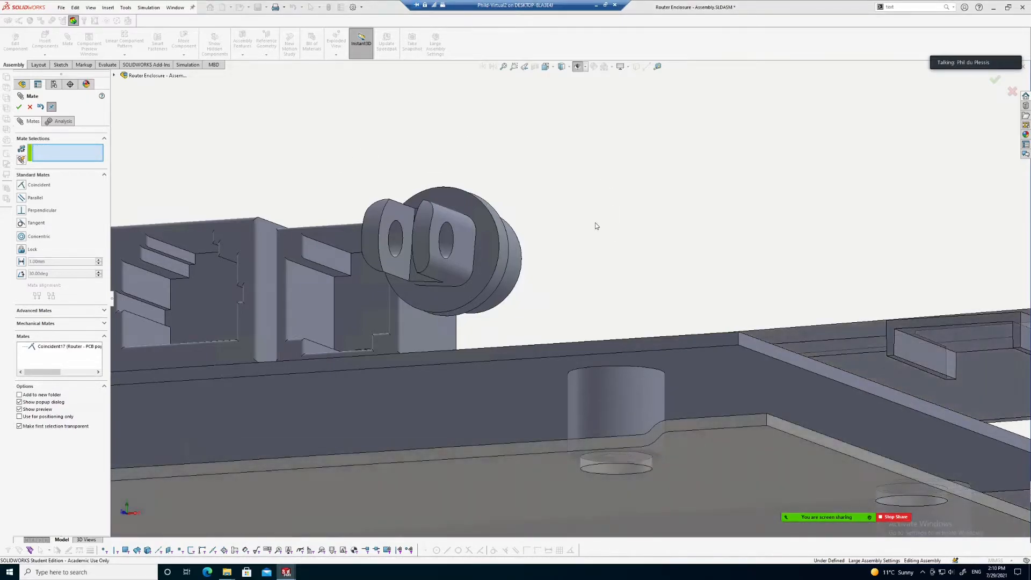
pyautogui.scroll(4, 598, 221)
pyautogui.moveTo(607, 233); pyautogui.dragTo(596, 346, button='middle')
pyautogui.scroll(-4, 601, 415)
pyautogui.scroll(3, 571, 391)
pyautogui.moveTo(660, 362); pyautogui.dragTo(481, 351, button='middle')
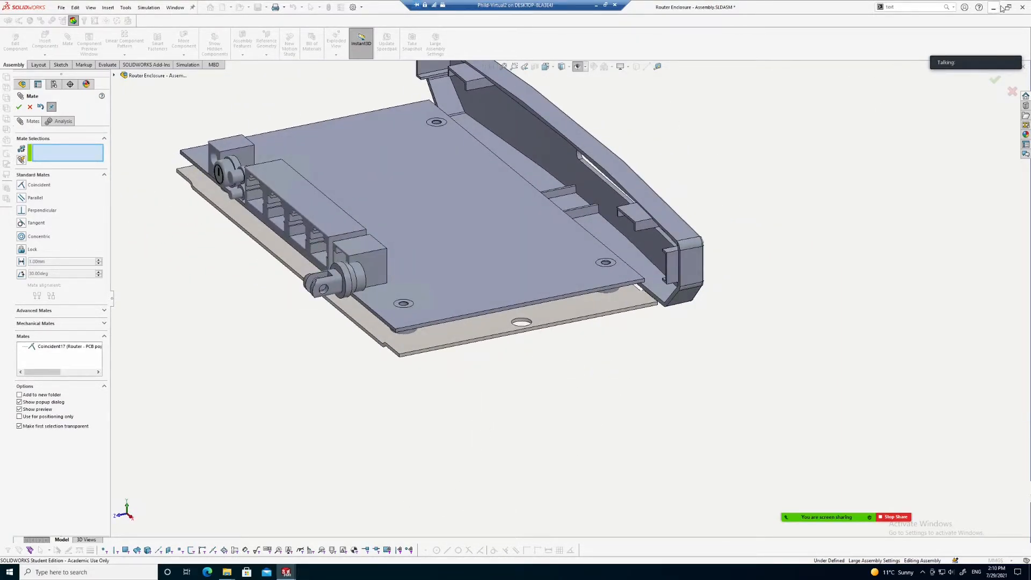
# Switch to OneNote to check the Weeks 15 to end lesson notes, and return to the SOLIDWORKS remote session.
pyautogui.click(596, 5)
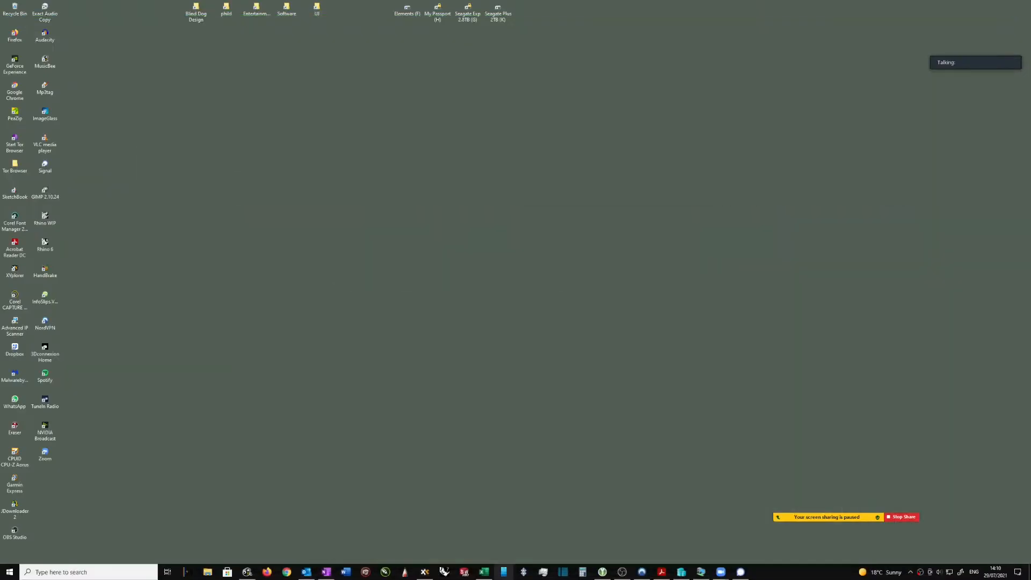
pyautogui.click(332, 571)
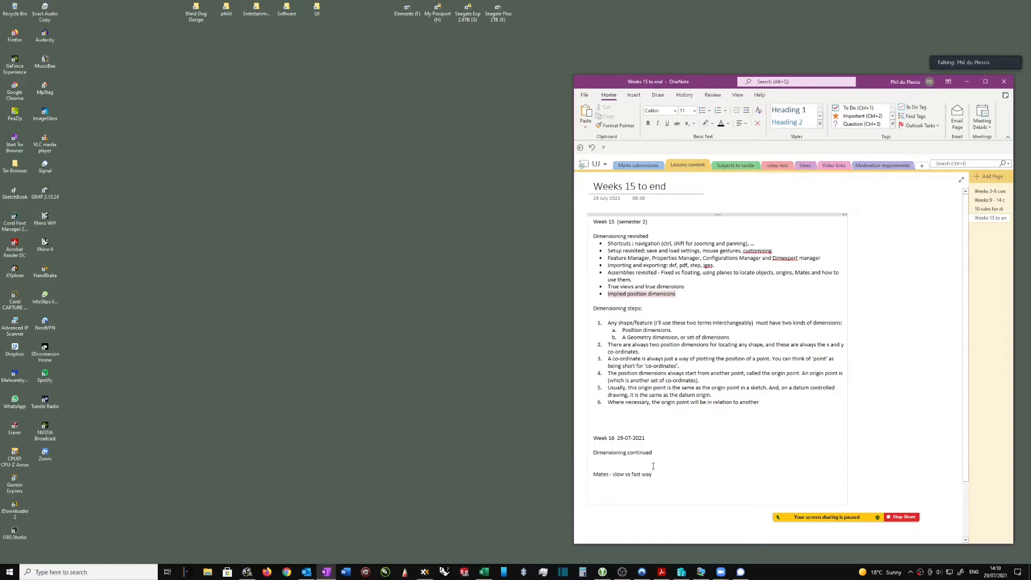
pyautogui.click(966, 81)
pyautogui.click(701, 572)
pyautogui.scroll(2, 550, 314)
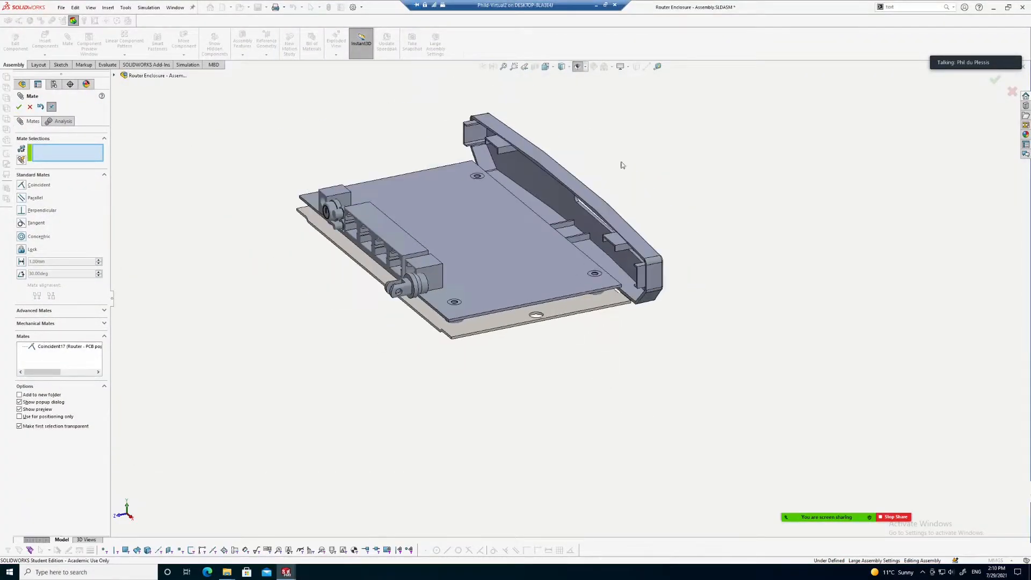
pyautogui.scroll(-1, 607, 111)
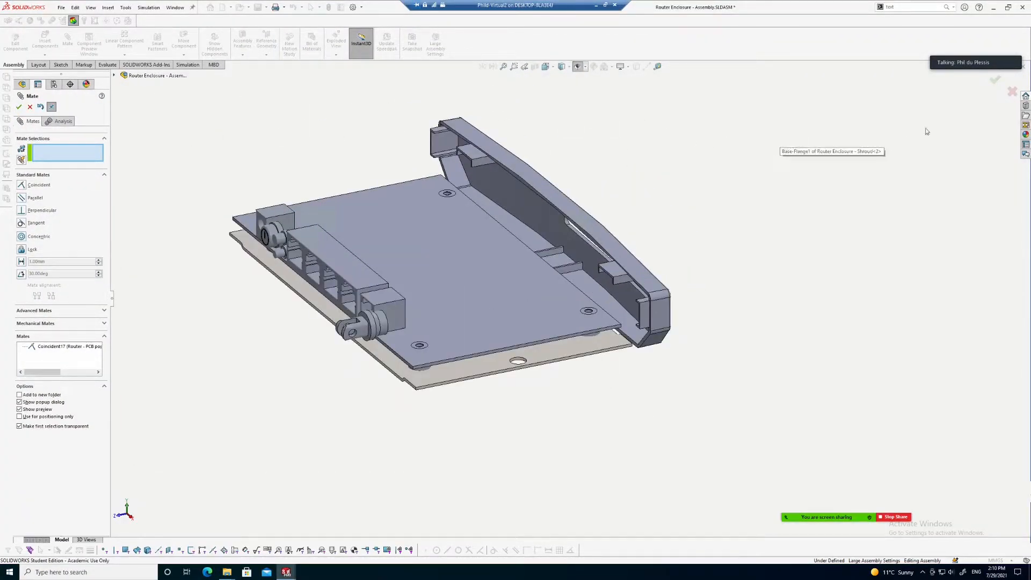
# Finish the Mate command and close the router enclosure assembly, saving all modified documents.
pyautogui.click(994, 84)
pyautogui.moveTo(704, 246); pyautogui.dragTo(521, 239, button='middle')
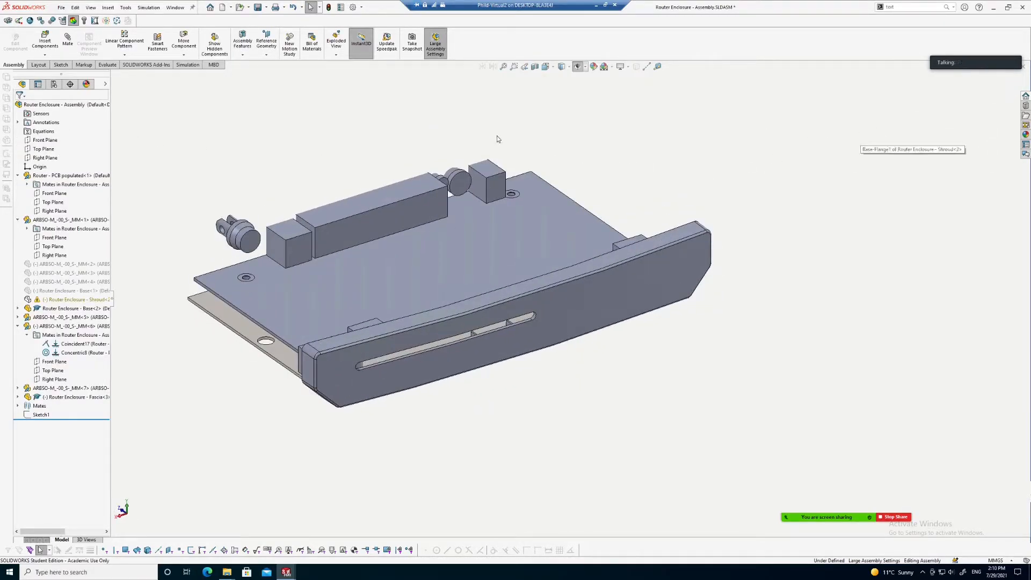
pyautogui.scroll(1, 556, 169)
pyautogui.scroll(-1, 629, 153)
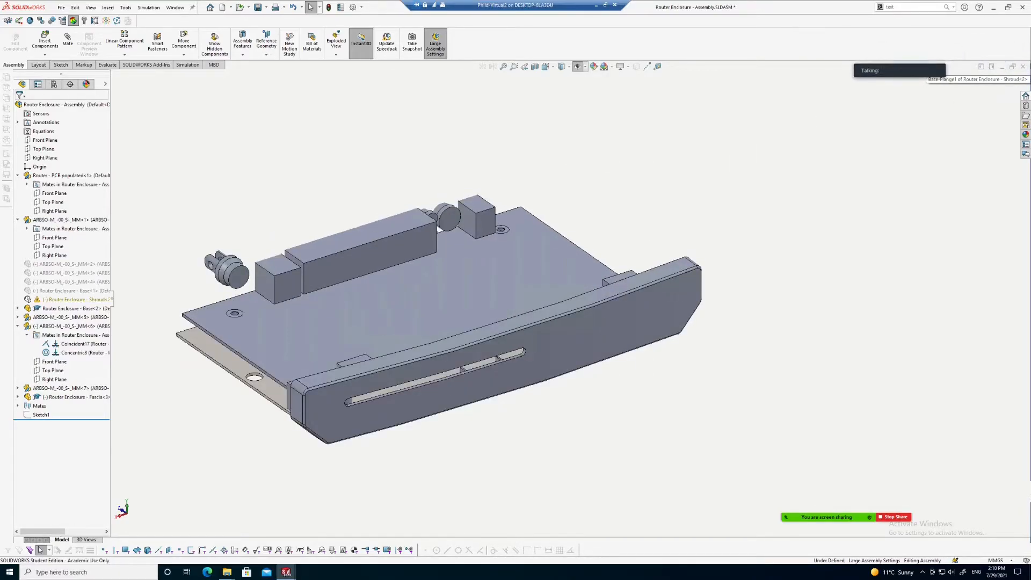
pyautogui.click(1024, 67)
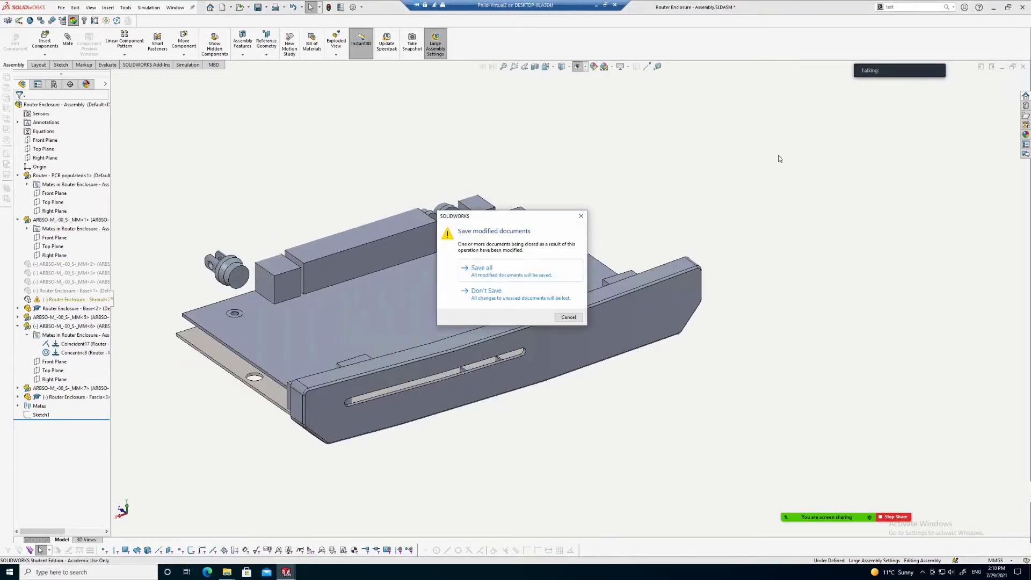
pyautogui.click(481, 268)
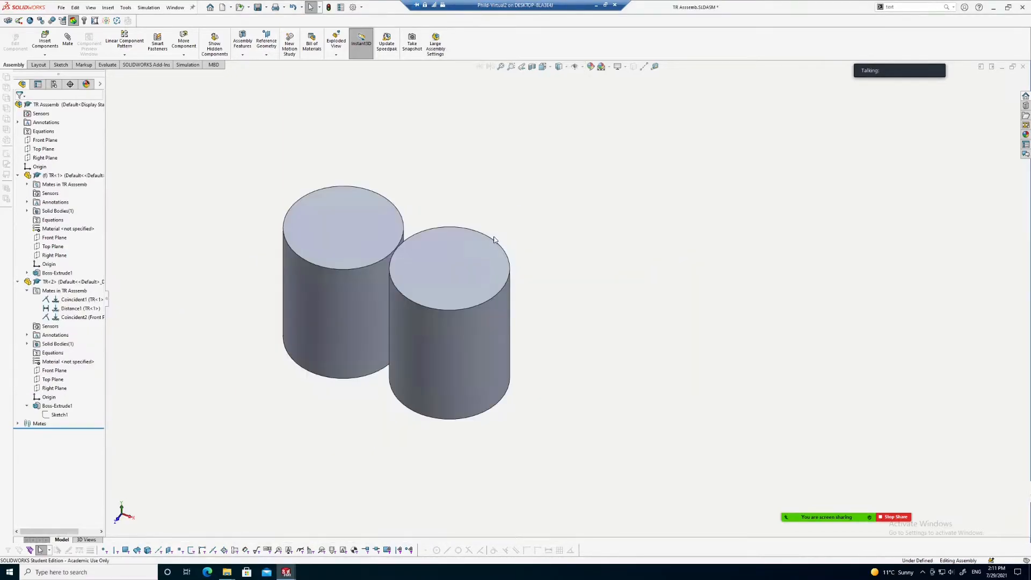
# Close TR Assemb with all changes saved, and clear the TR and Part1 windows to reach the Steers Menu Holder case part.
pyautogui.click(1023, 66)
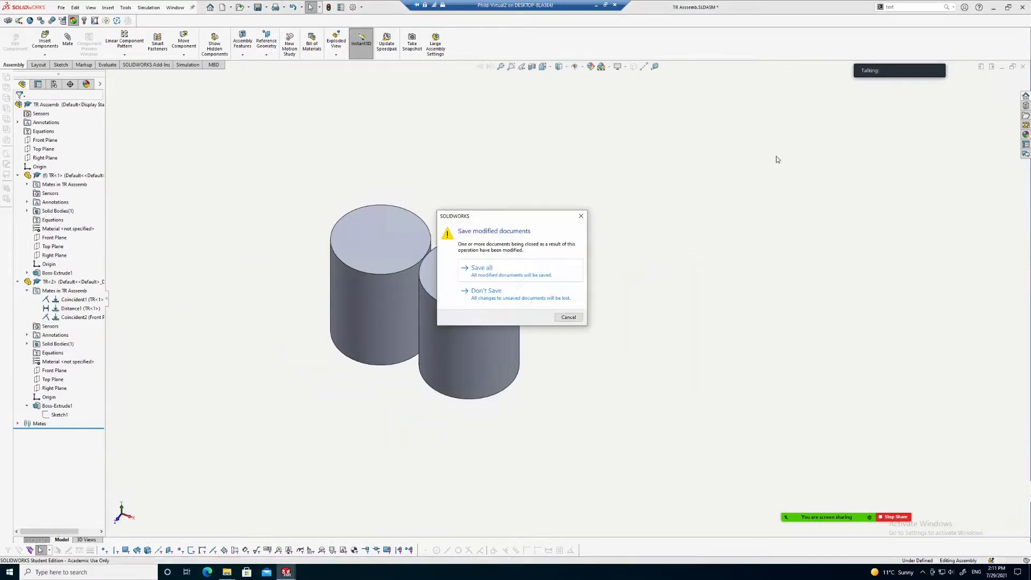
pyautogui.click(486, 276)
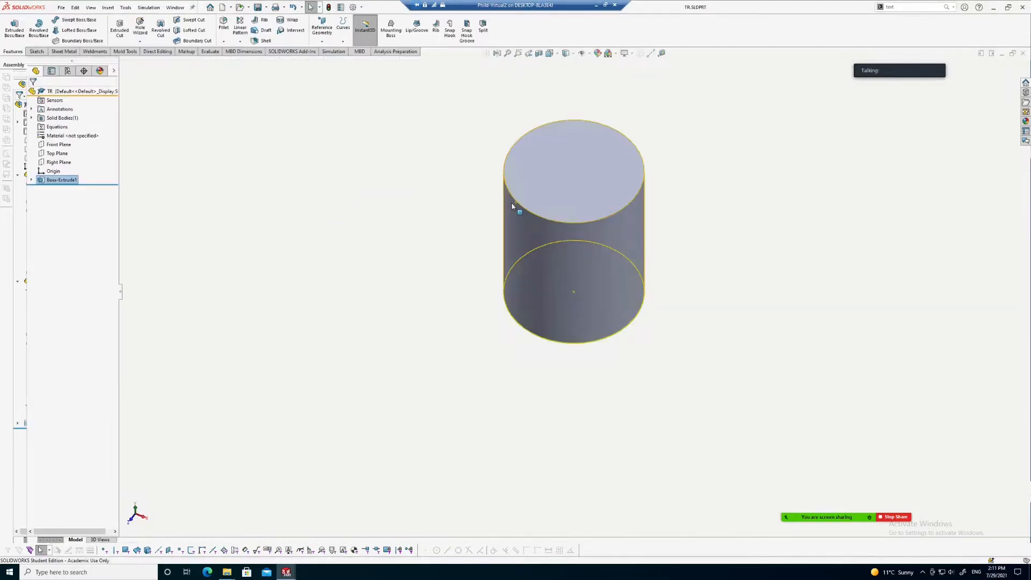
pyautogui.click(1023, 53)
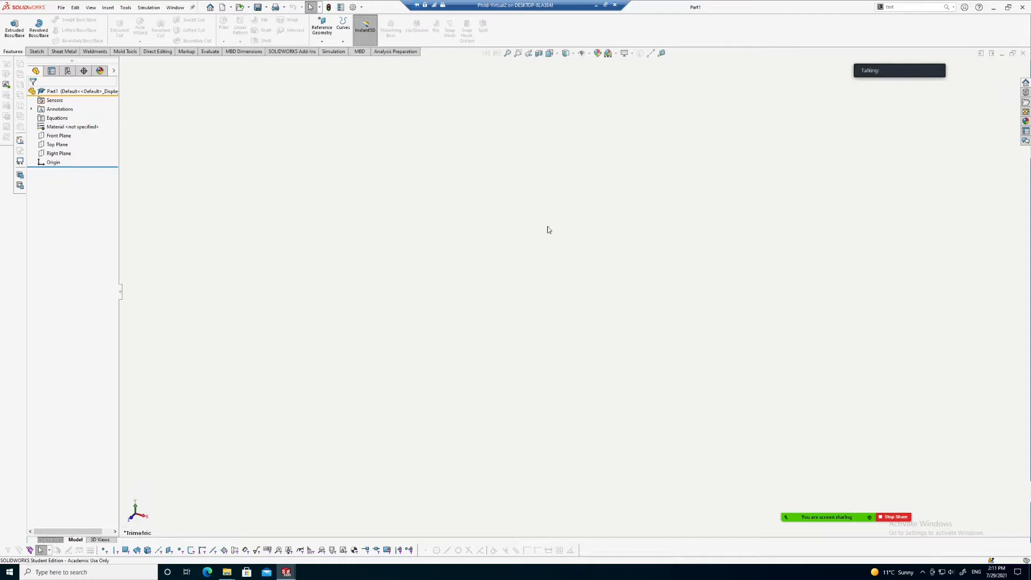
pyautogui.moveTo(539, 259); pyautogui.dragTo(535, 299, button='right')
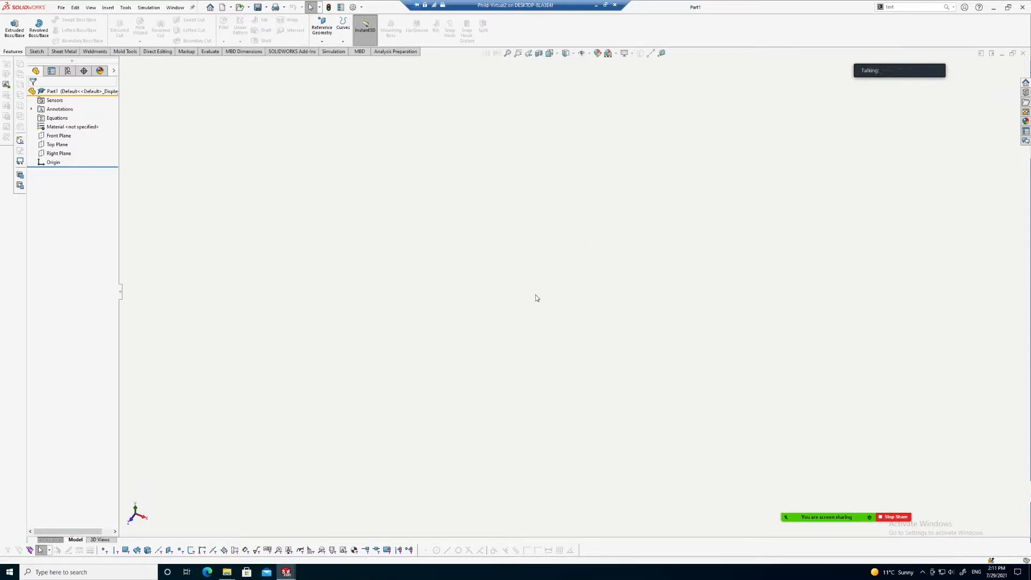
pyautogui.click(537, 291)
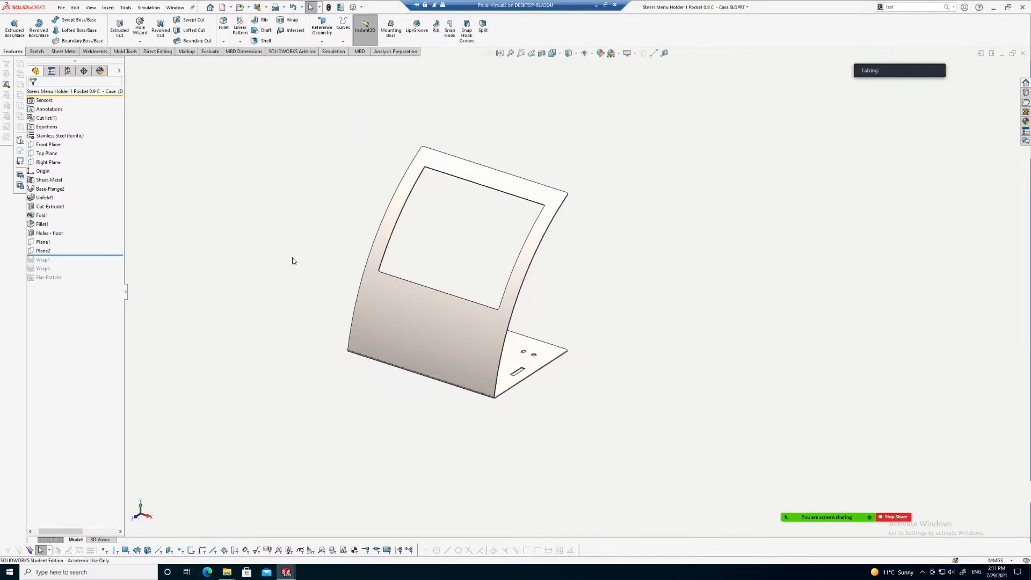
# Examine the curved sheet-metal case and the definition of Plane2, including its reference plane and offset.
pyautogui.scroll(-2, 398, 276)
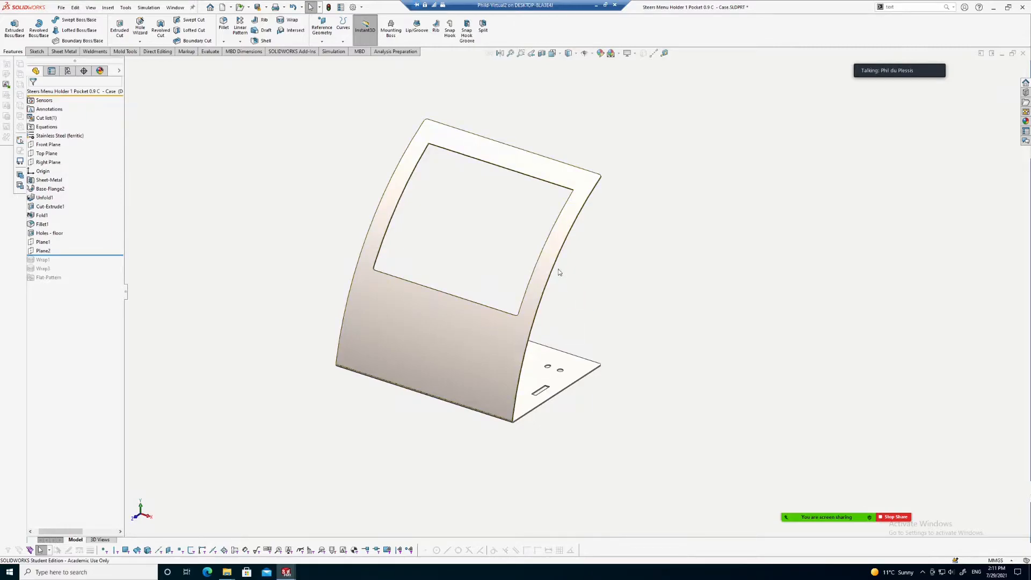
pyautogui.moveTo(565, 311); pyautogui.dragTo(585, 256, button='middle')
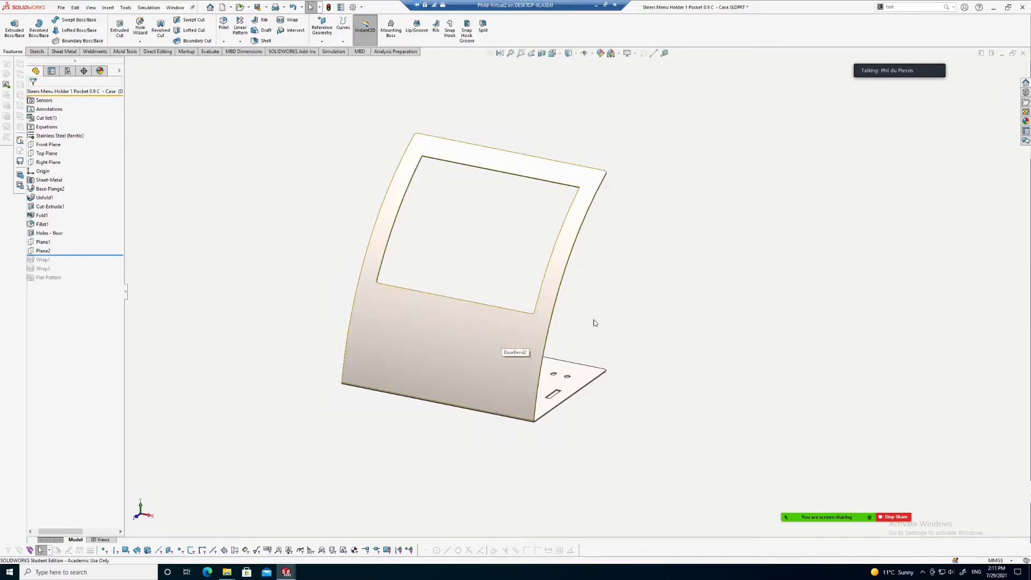
pyautogui.moveTo(612, 343); pyautogui.dragTo(559, 251, button='middle')
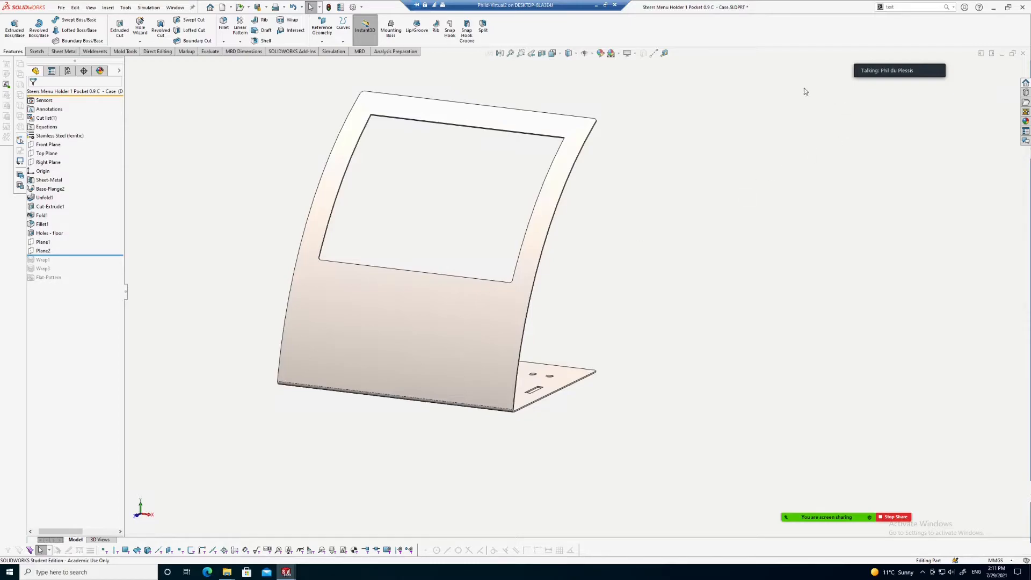
pyautogui.click(43, 251)
pyautogui.moveTo(703, 311); pyautogui.dragTo(590, 311, button='middle')
pyautogui.scroll(-2, 568, 304)
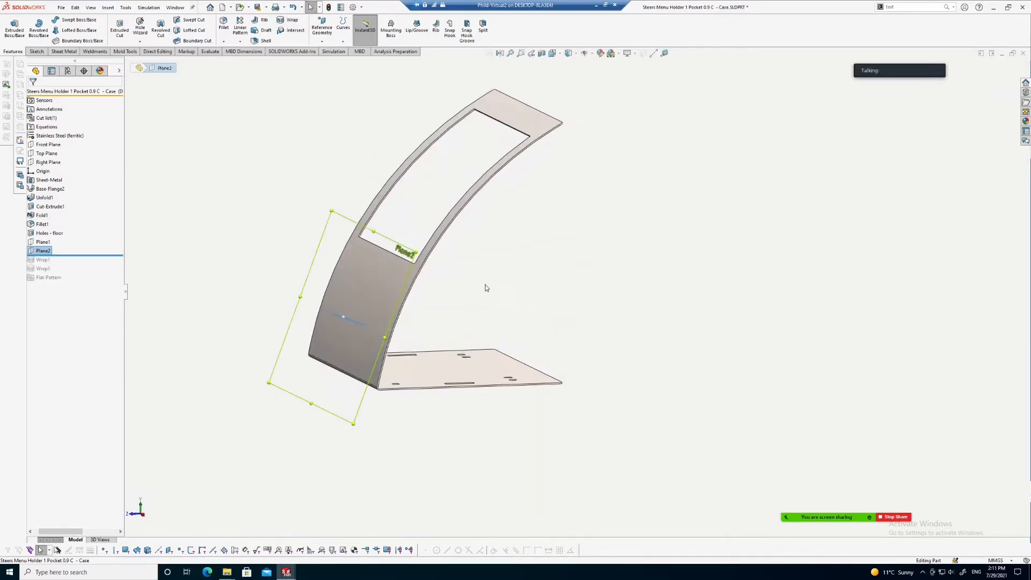
pyautogui.rightClick(45, 251)
pyautogui.click(50, 212)
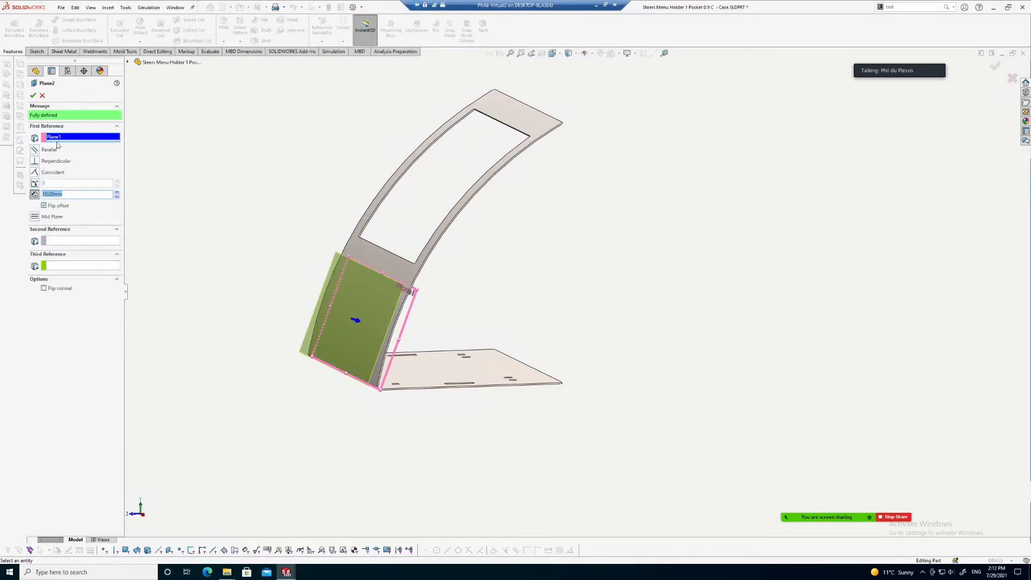
pyautogui.moveTo(525, 326); pyautogui.dragTo(502, 294, button='middle')
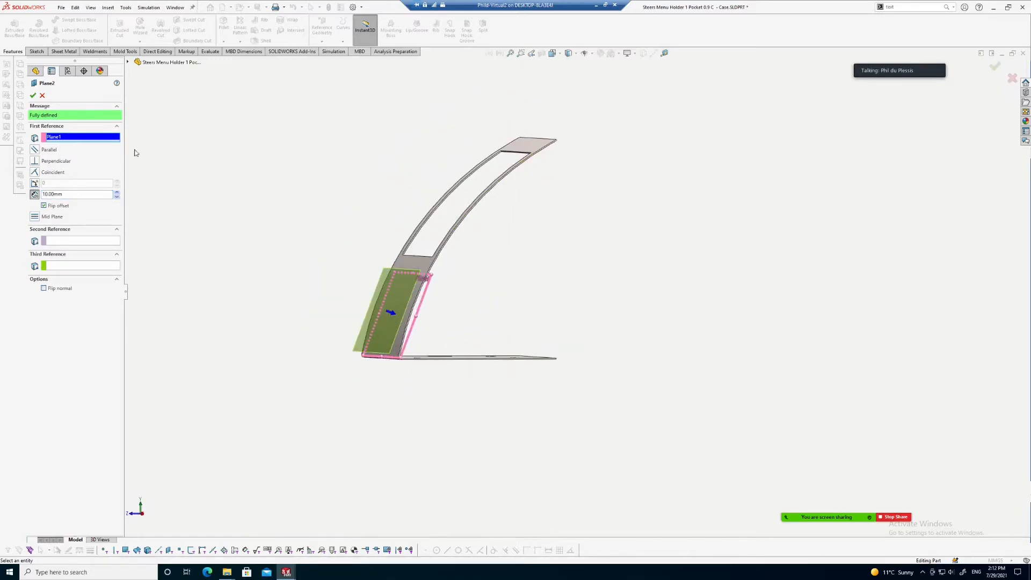
pyautogui.click(34, 95)
# Examine the definition of Plane1 and the three vertices on the case's curved front that it passes through.
pyautogui.click(42, 242)
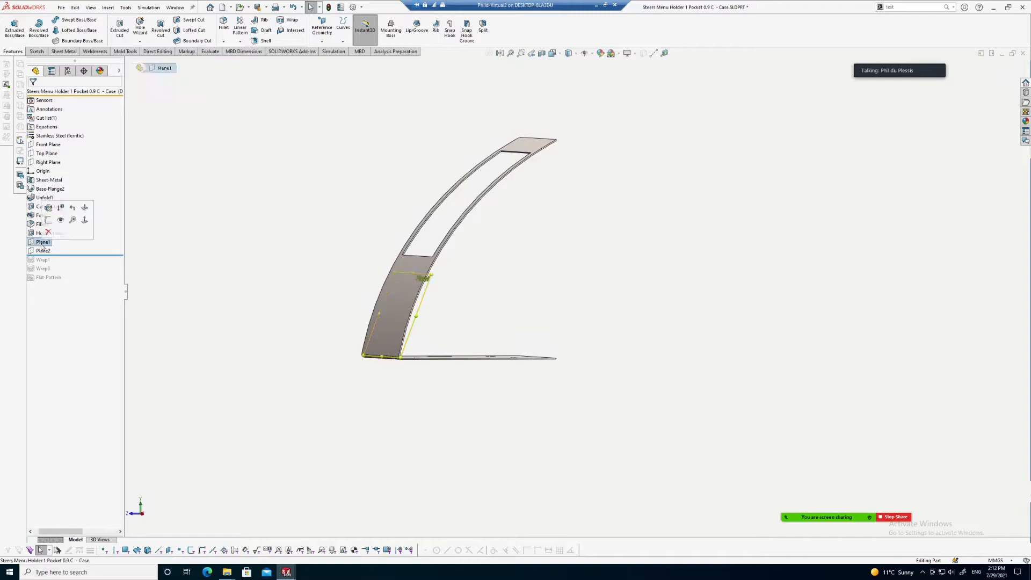
pyautogui.click(50, 211)
pyautogui.scroll(-3, 412, 257)
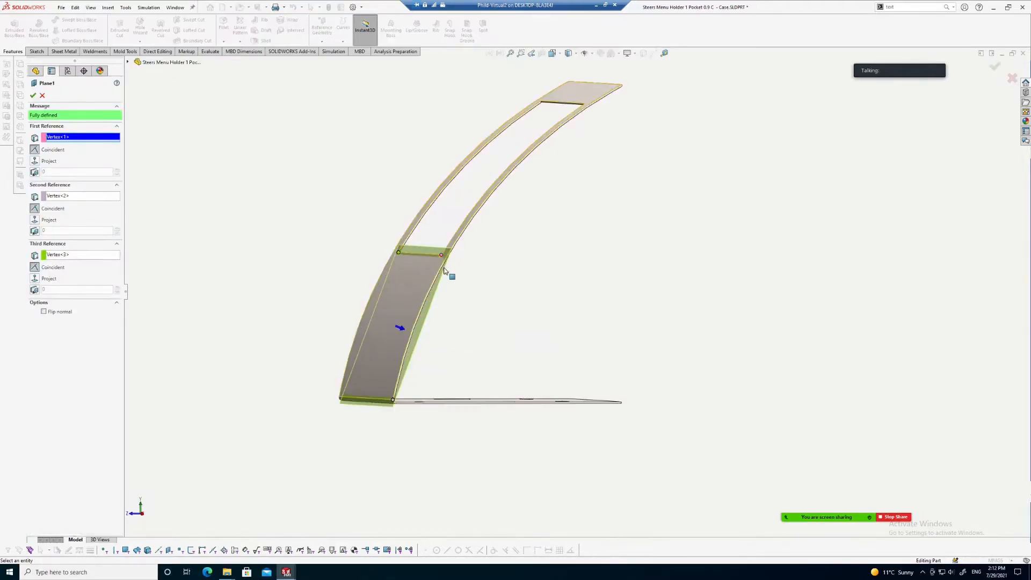
pyautogui.moveTo(486, 281); pyautogui.dragTo(419, 283, button='middle')
pyautogui.scroll(-2, 420, 283)
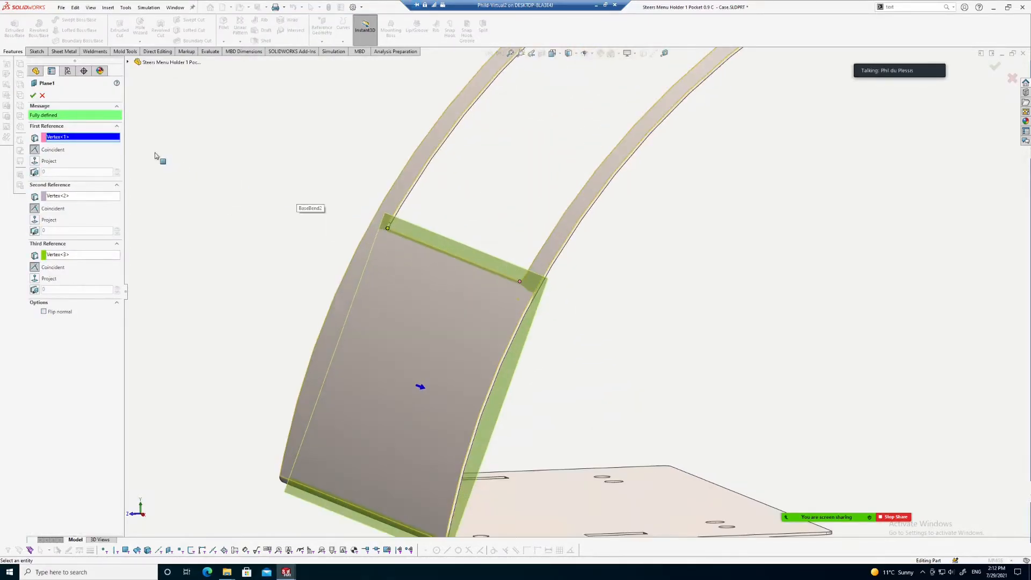
pyautogui.scroll(-3, 421, 244)
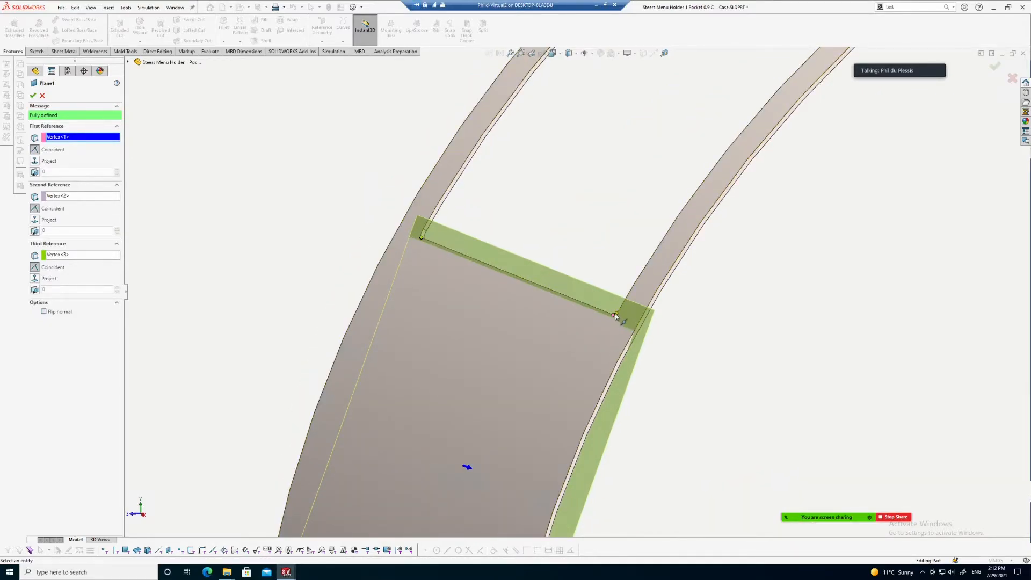
pyautogui.scroll(5, 613, 314)
pyautogui.scroll(-4, 545, 435)
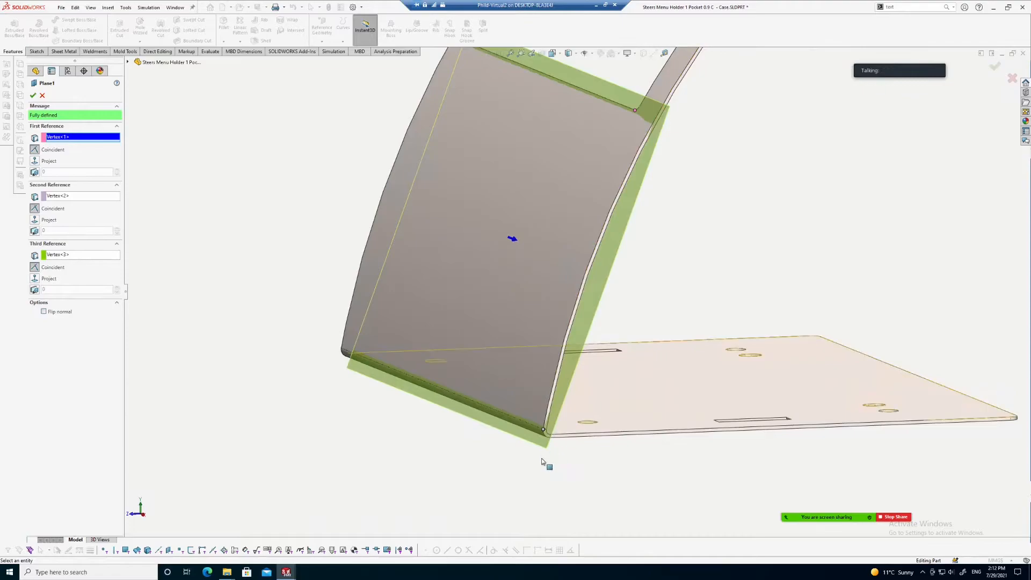
pyautogui.moveTo(518, 469); pyautogui.dragTo(622, 264, button='middle')
pyautogui.scroll(-2, 564, 129)
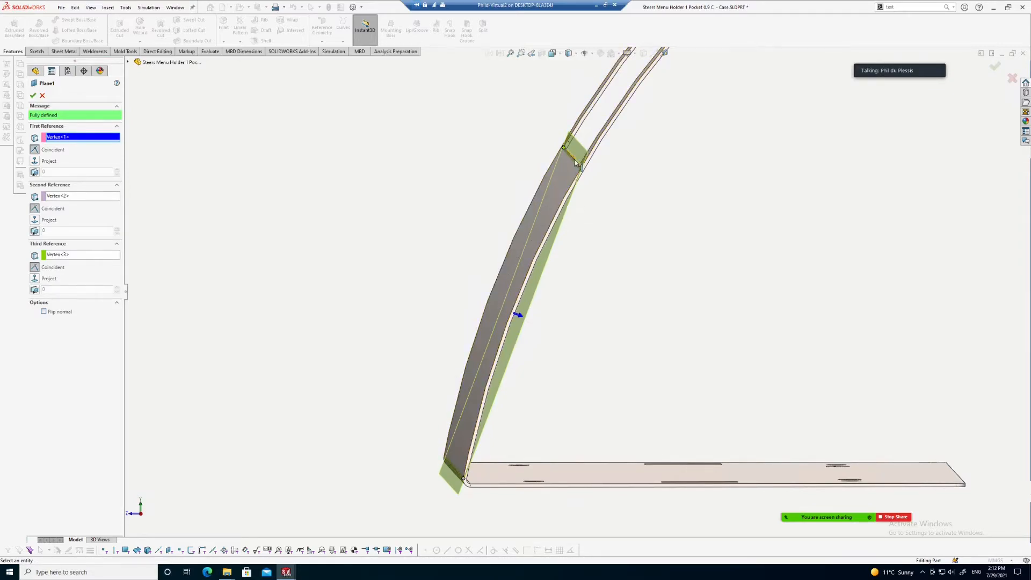
pyautogui.scroll(-2, 532, 398)
pyautogui.moveTo(531, 397); pyautogui.dragTo(555, 388, button='middle')
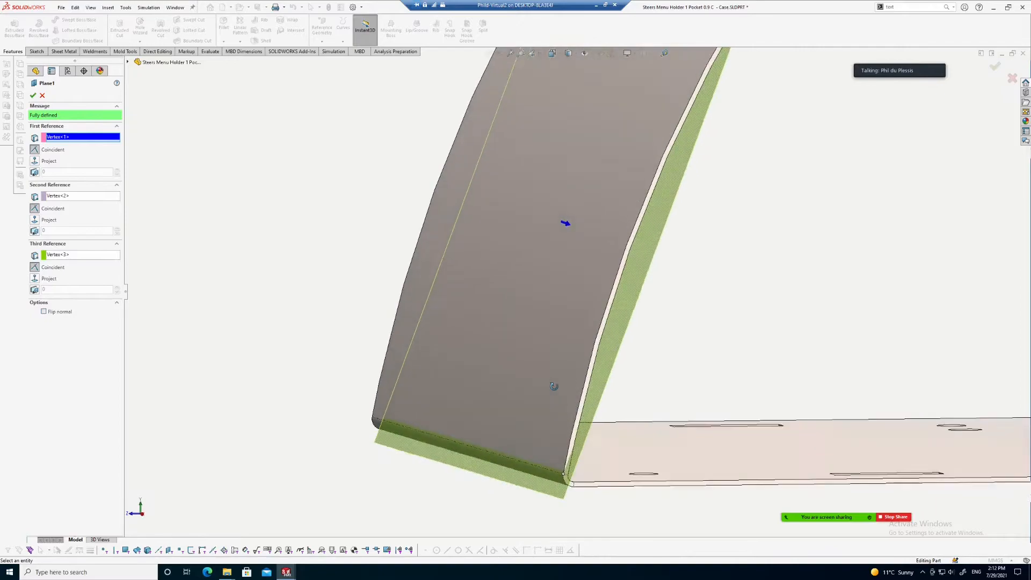
pyautogui.scroll(3, 573, 410)
pyautogui.scroll(-1, 673, 173)
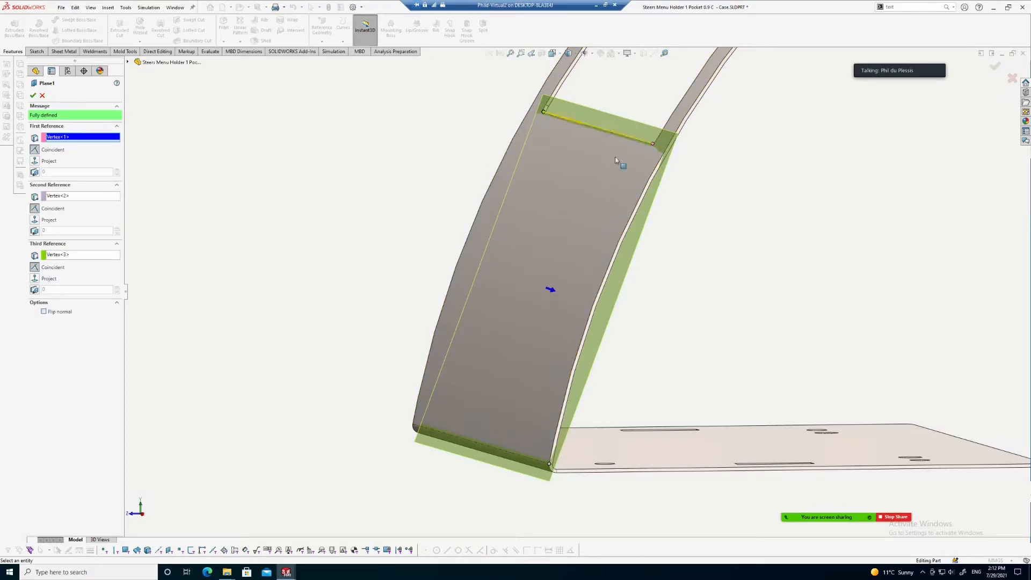
pyautogui.click(33, 96)
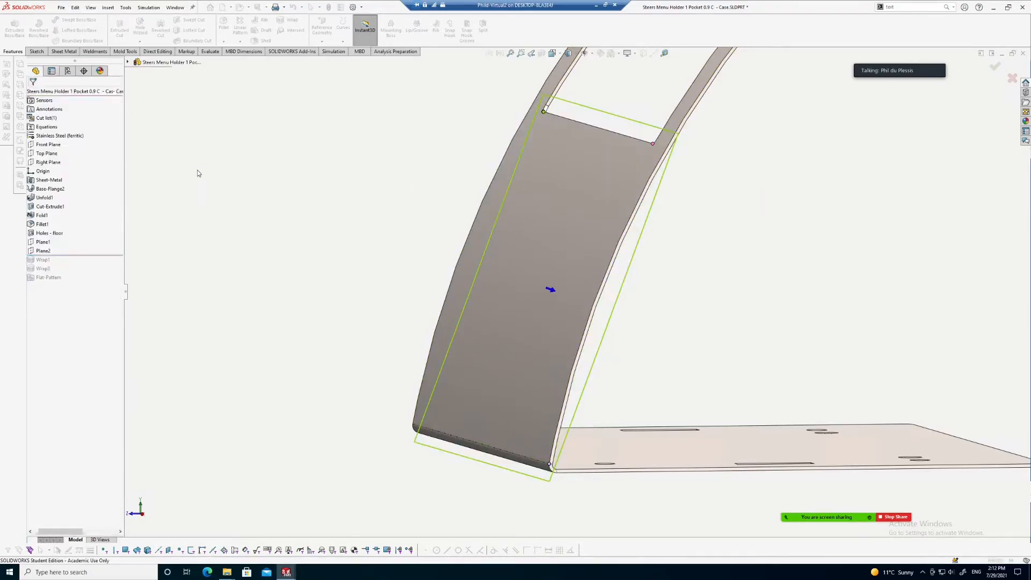
# Examine from the side how Plane2 sits in front of the case's curved panel.
pyautogui.click(41, 251)
pyautogui.moveTo(671, 253); pyautogui.dragTo(559, 249, button='middle')
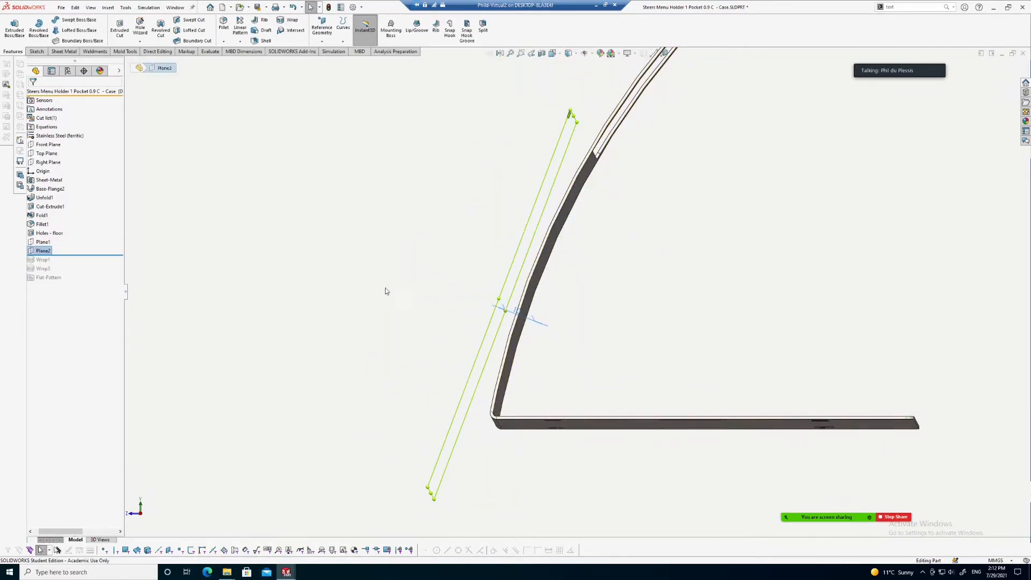
pyautogui.click(601, 275)
pyautogui.scroll(-1, 556, 219)
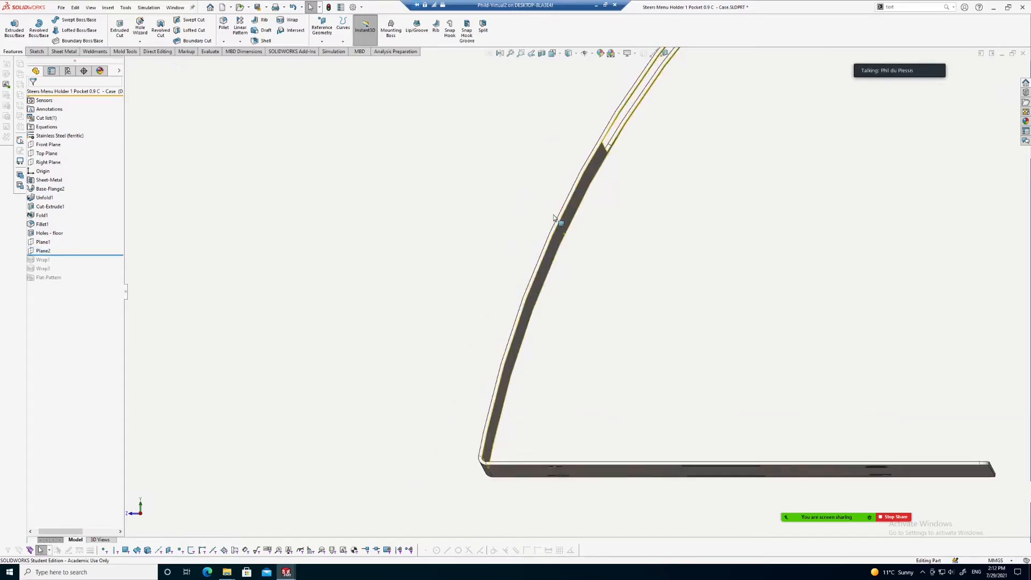
# Insert the Steers Logo.dxf drawing from the Projects folder, using Plane2 in front of the case as the target plane.
pyautogui.click(43, 251)
pyautogui.moveTo(437, 223); pyautogui.dragTo(604, 260, button='middle')
pyautogui.scroll(2, 559, 218)
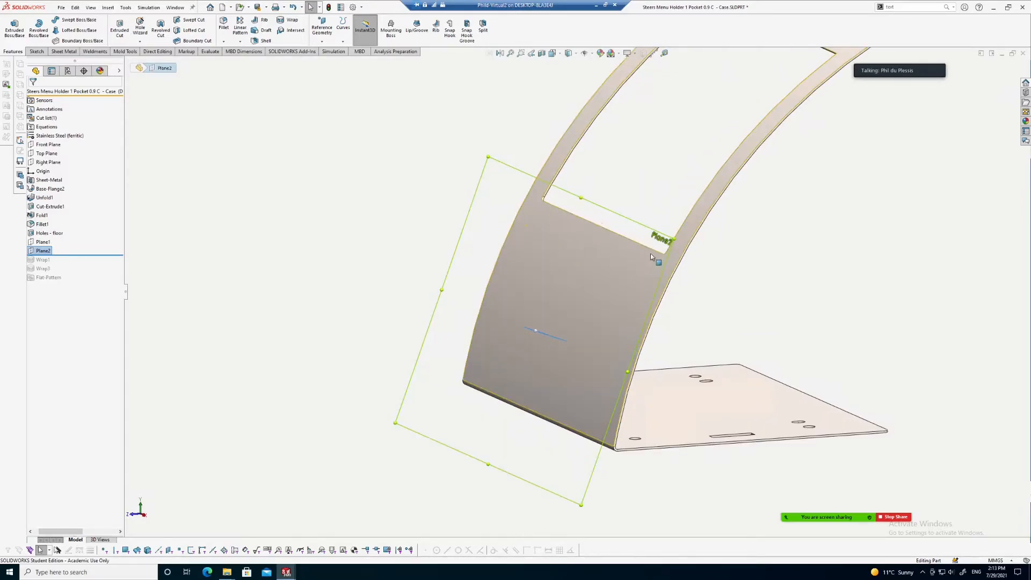
pyautogui.scroll(-2, 790, 279)
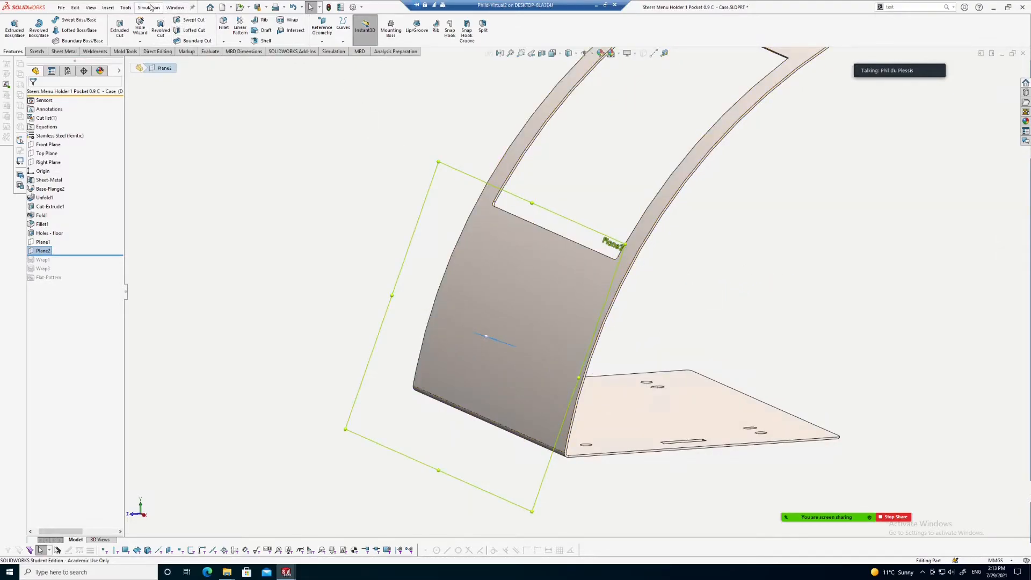
pyautogui.click(108, 8)
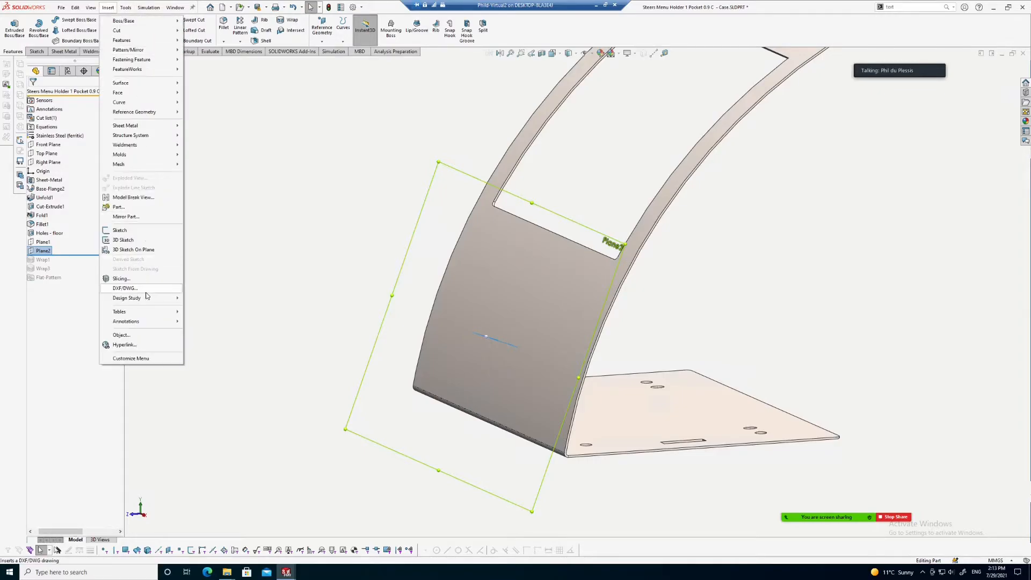
pyautogui.click(123, 289)
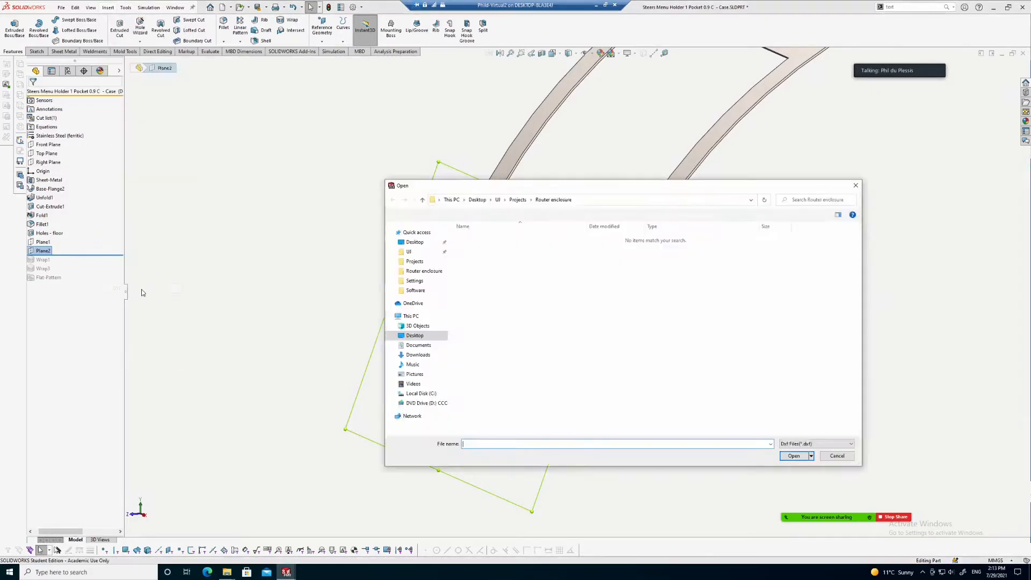
pyautogui.click(519, 201)
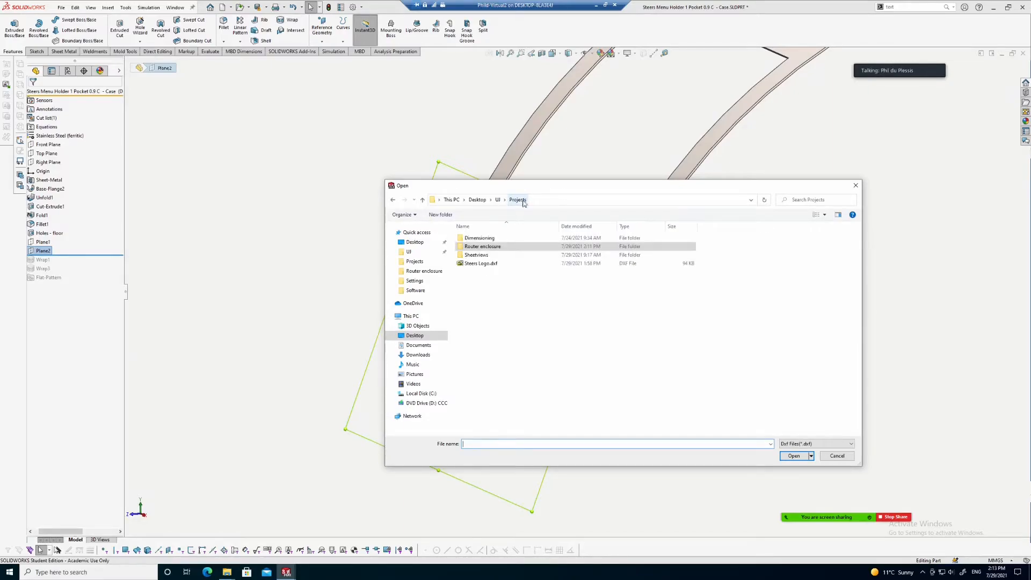
pyautogui.doubleClick(480, 264)
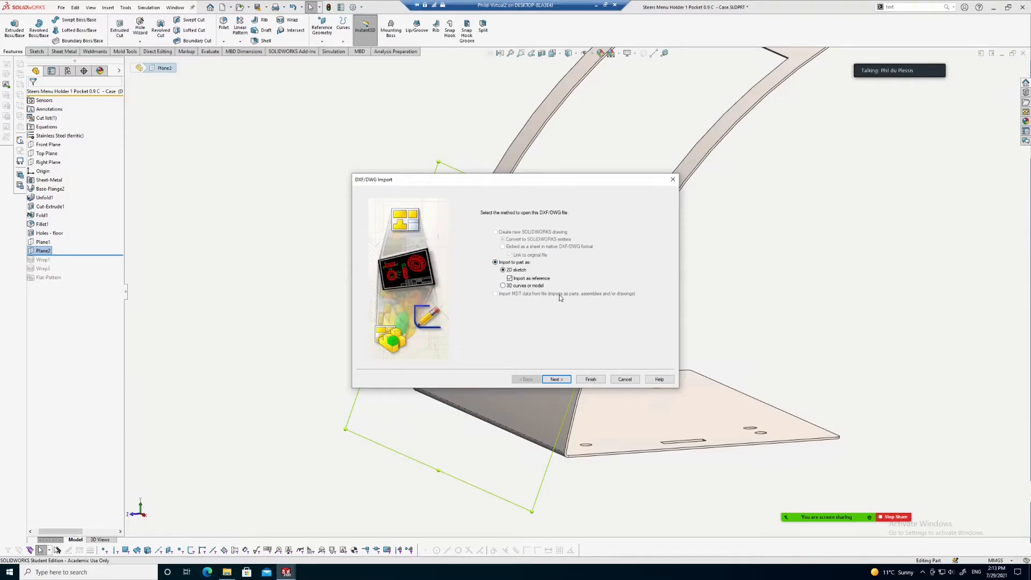
# Import the logo as a 2D sketch, show its preview on a white background and set the imported data's units to millimetres.
pyautogui.click(558, 380)
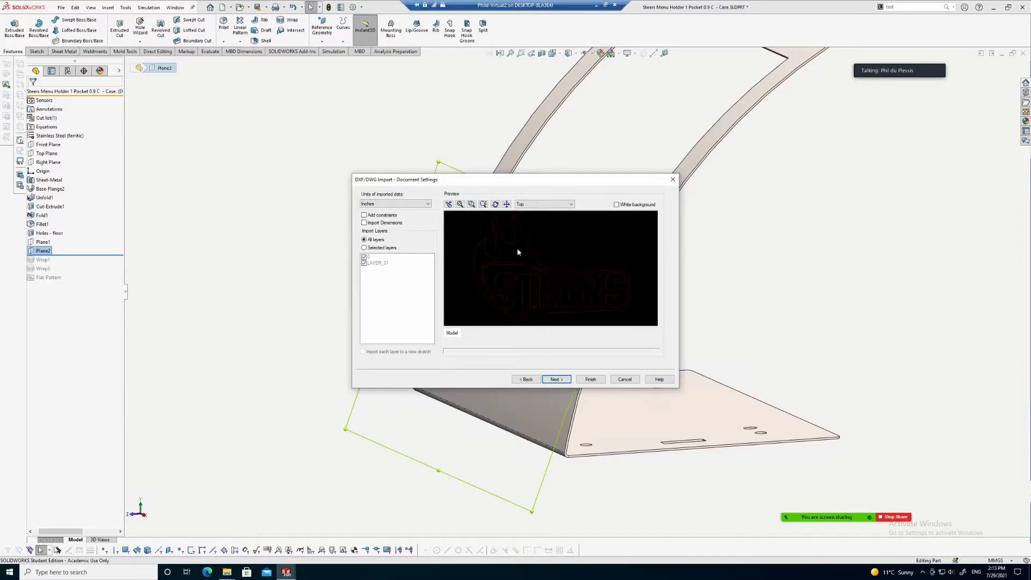
pyautogui.click(617, 205)
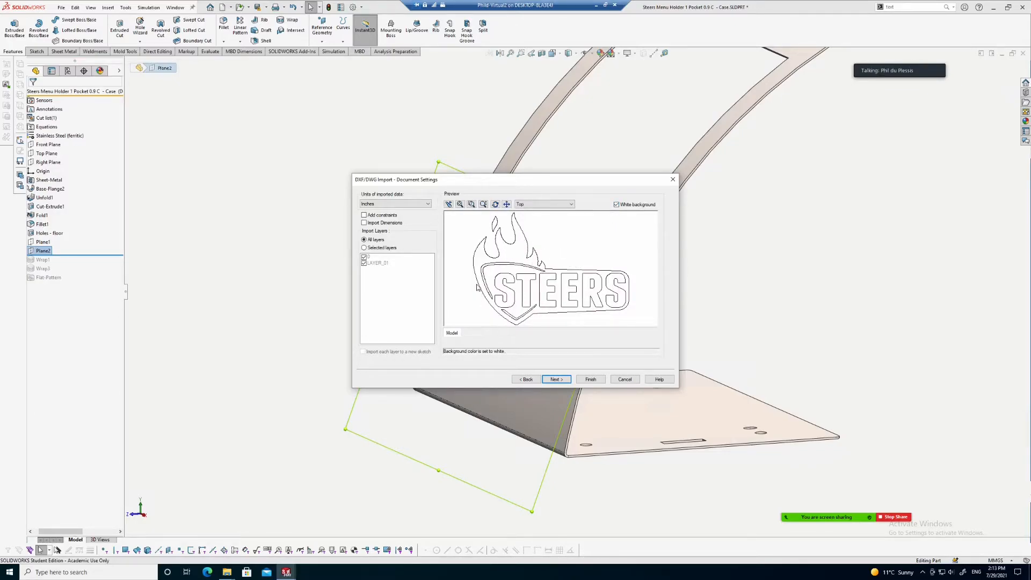
pyautogui.click(388, 204)
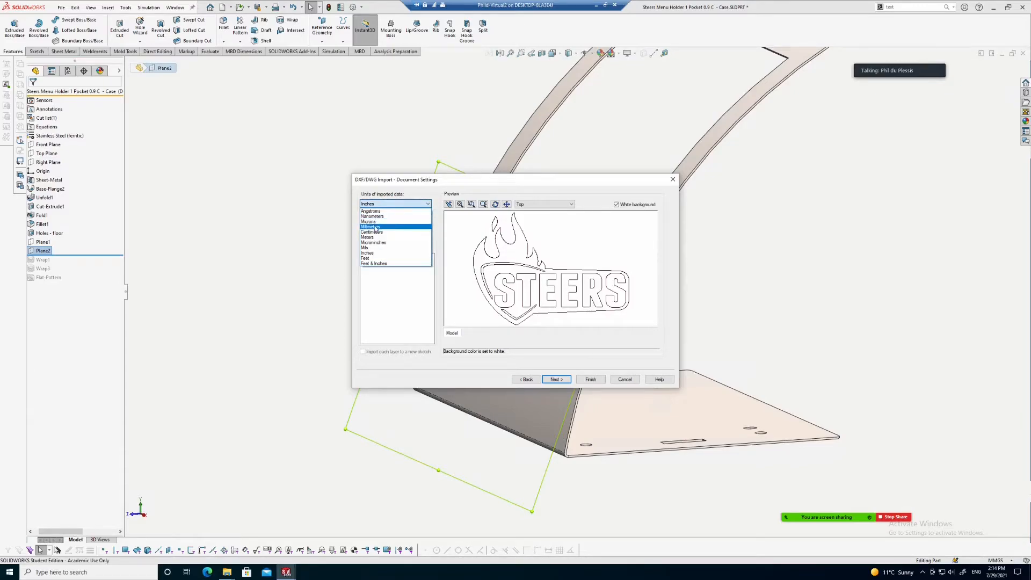
pyautogui.click(376, 227)
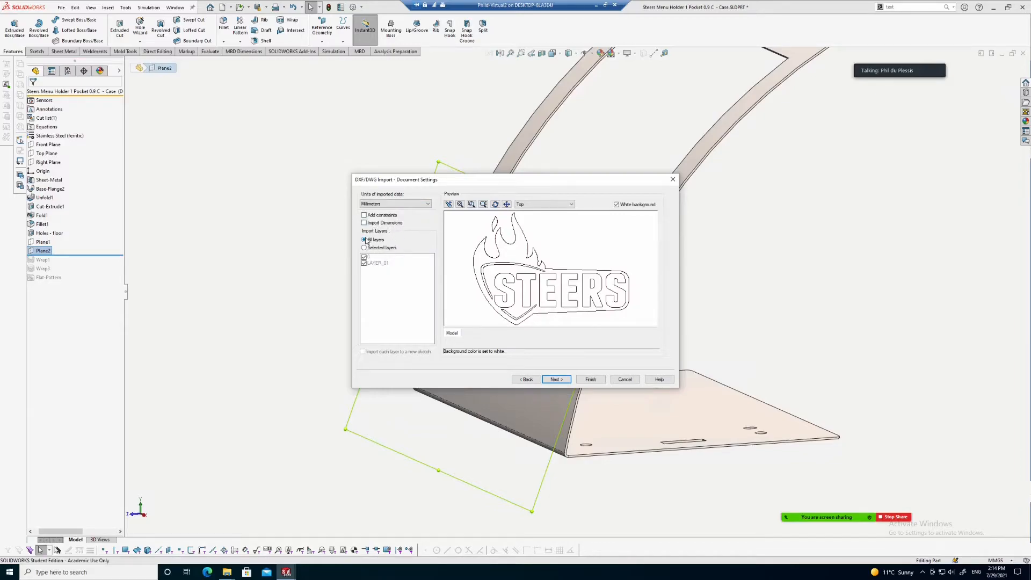
# Restrict the import to selected layers, excluding layer 0 and keeping only LAYER_01, and proceed to the drawing layer mapping.
pyautogui.click(365, 248)
pyautogui.click(365, 257)
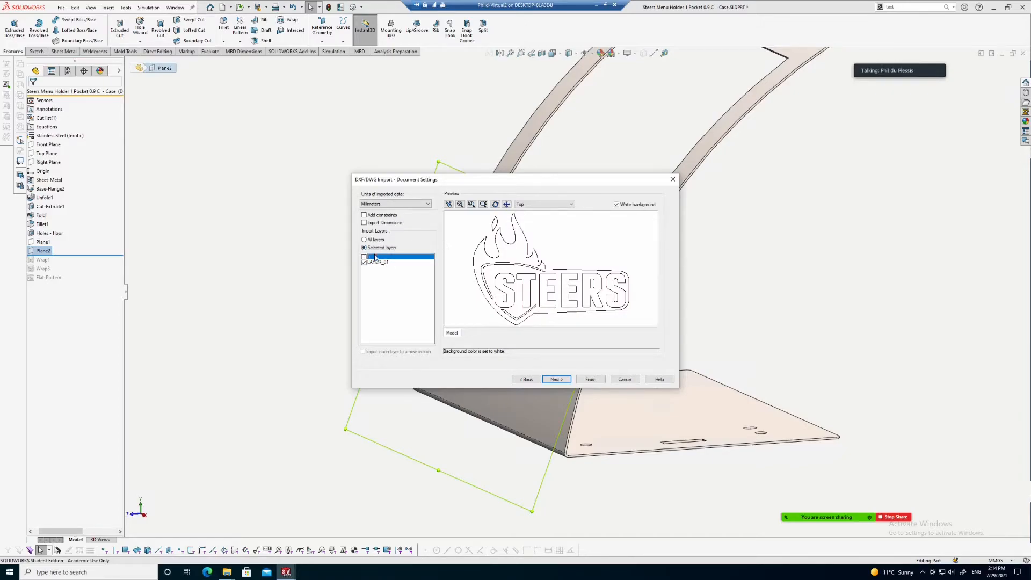
pyautogui.click(365, 263)
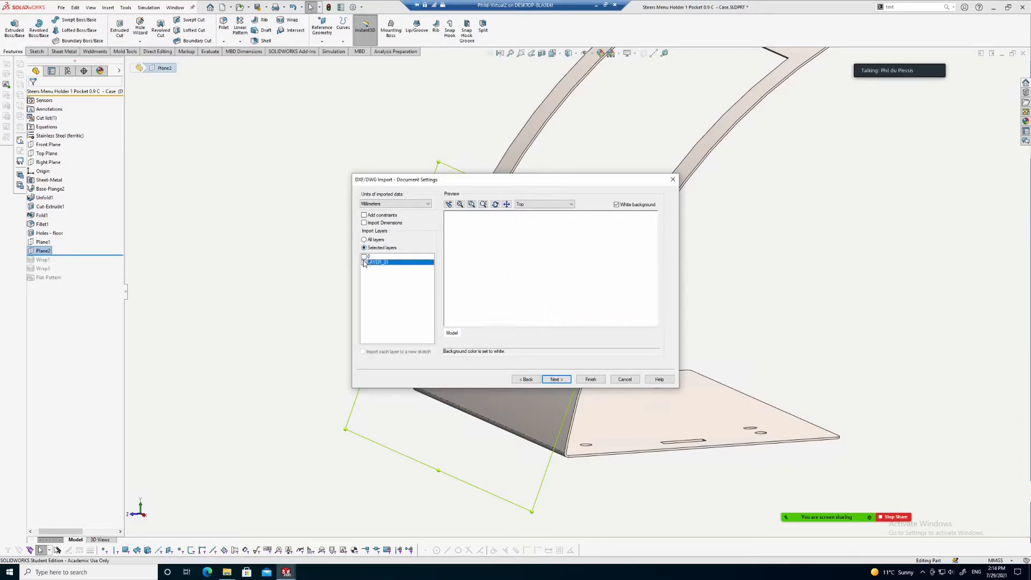
pyautogui.click(556, 379)
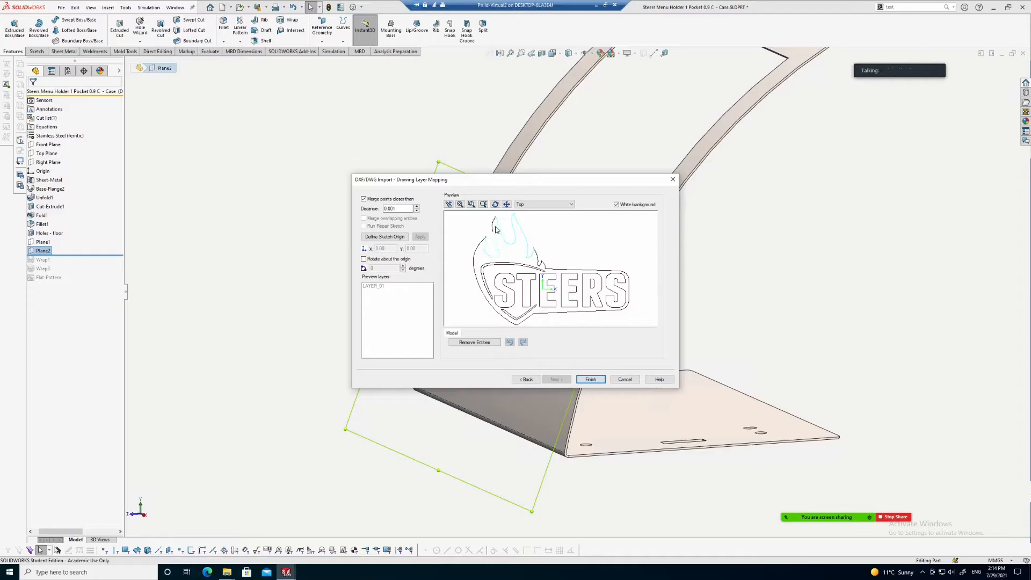
# Select the flame and shield outline entities around the STEERS lettering in the import preview and remove them.
pyautogui.click(477, 247)
pyautogui.click(493, 222)
pyautogui.scroll(1, 540, 252)
pyautogui.scroll(1, 537, 258)
pyautogui.scroll(-3, 534, 266)
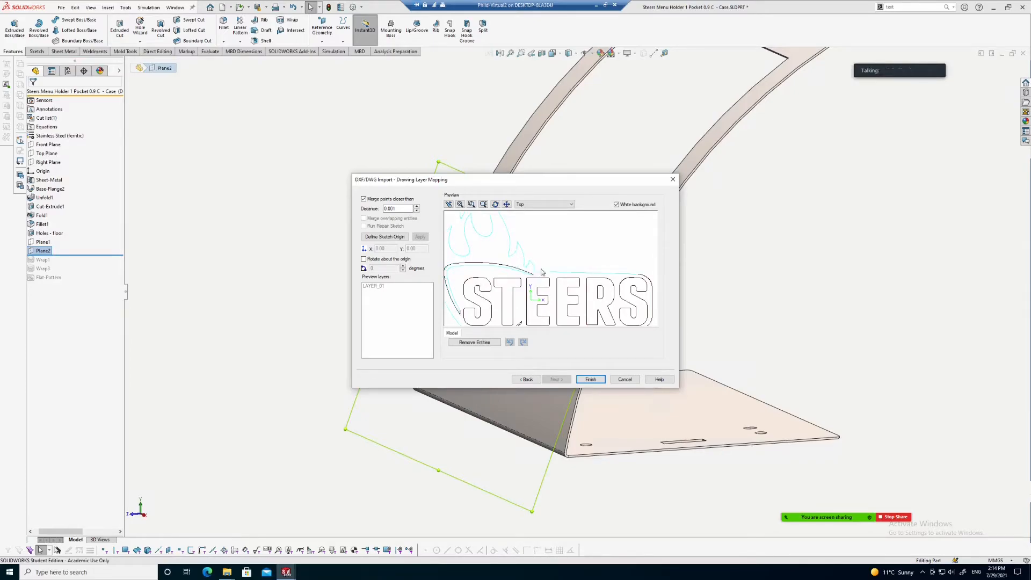
pyautogui.scroll(2, 510, 269)
pyautogui.scroll(2, 543, 269)
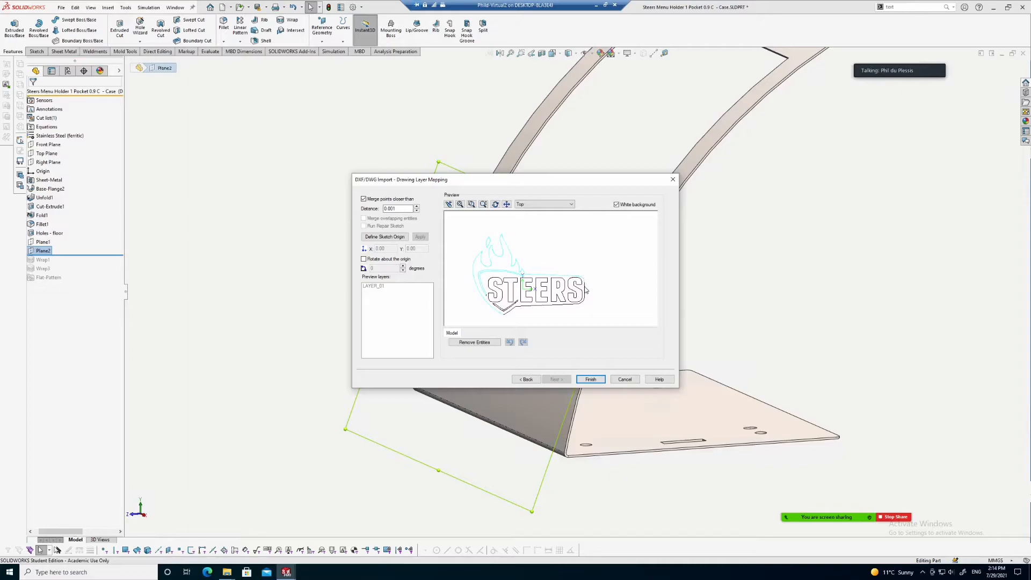
pyautogui.scroll(1, 583, 302)
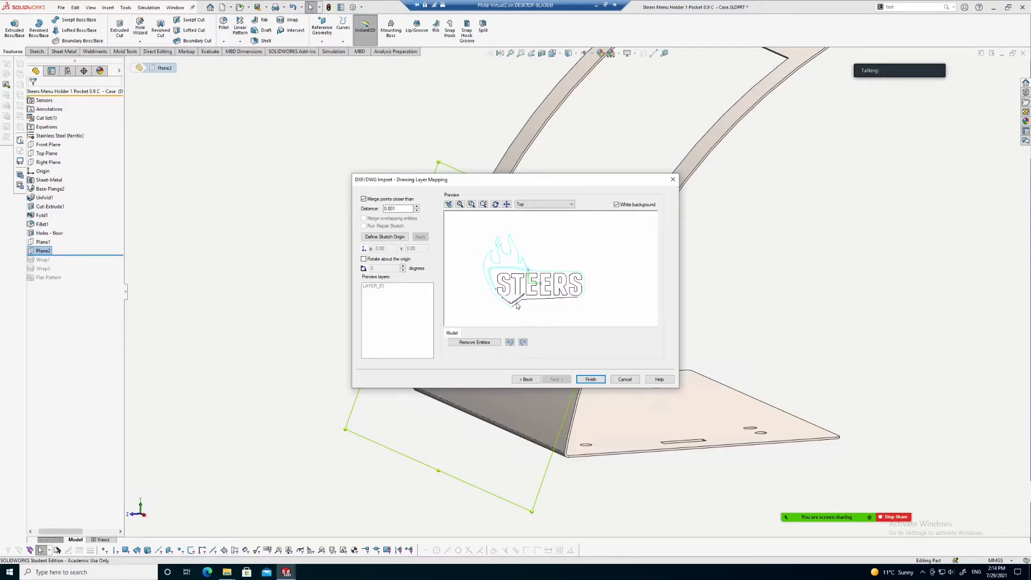
pyautogui.scroll(1, 528, 305)
pyautogui.scroll(-1, 533, 290)
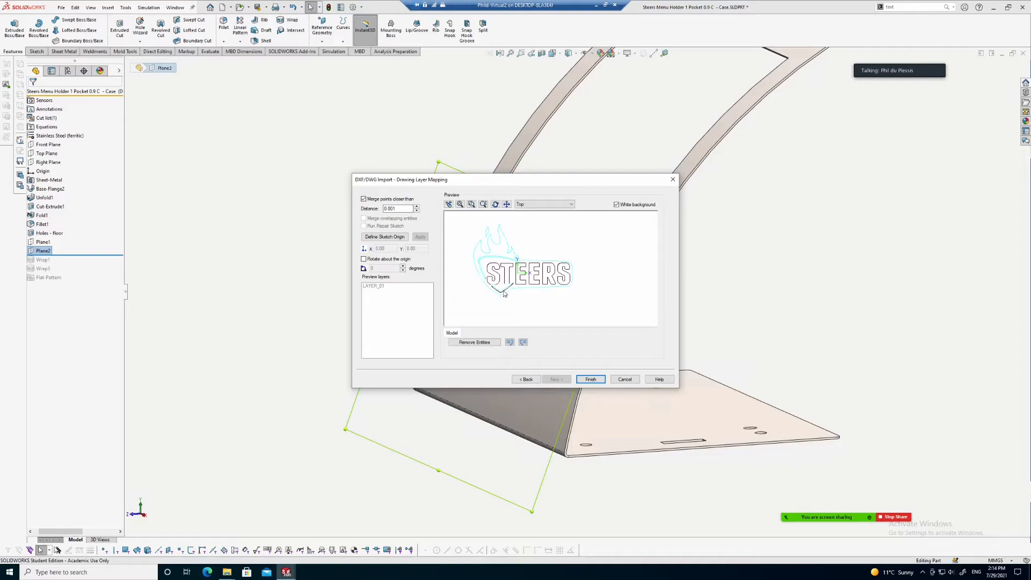
pyautogui.scroll(2, 504, 294)
pyautogui.scroll(-2, 481, 278)
pyautogui.scroll(-2, 481, 277)
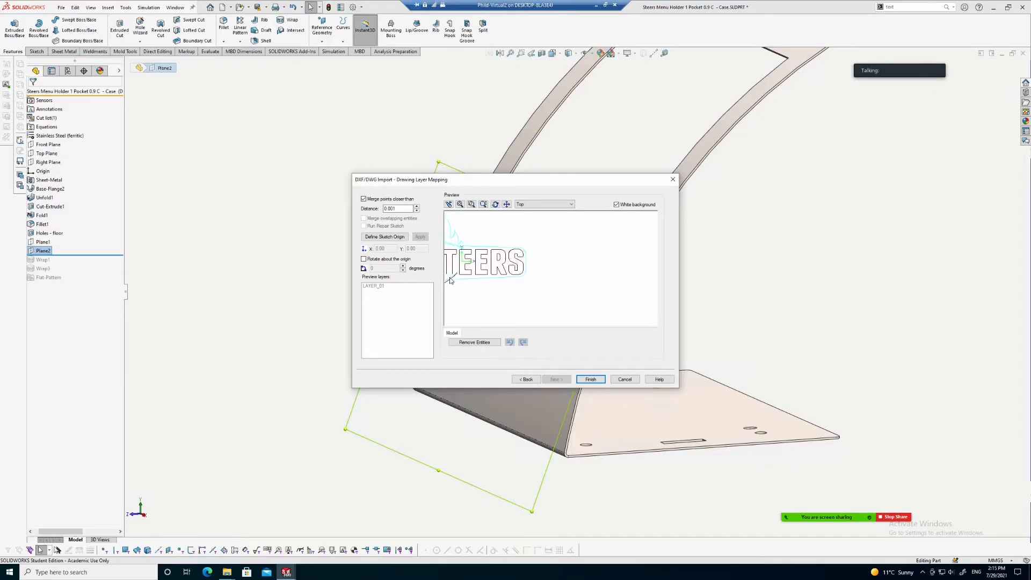
pyautogui.scroll(-4, 499, 287)
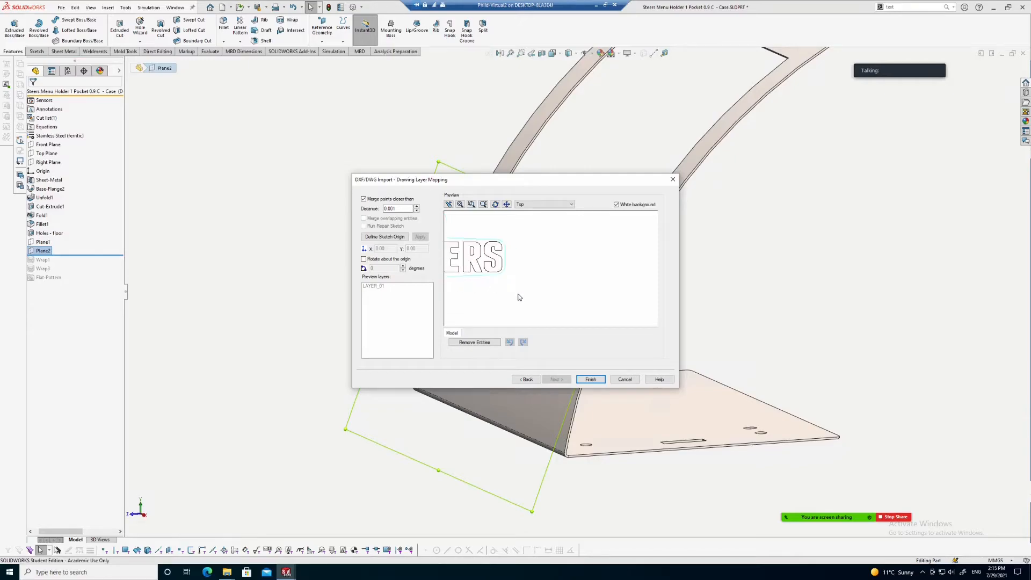
pyautogui.scroll(6, 465, 262)
pyautogui.scroll(2, 461, 268)
pyautogui.scroll(3, 450, 275)
pyautogui.scroll(2, 542, 259)
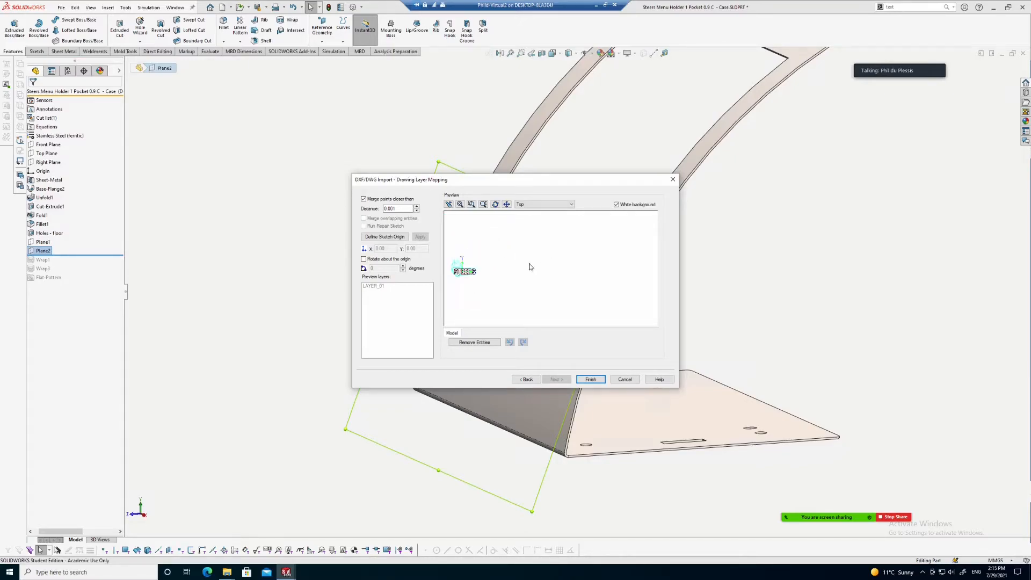
pyautogui.click(470, 343)
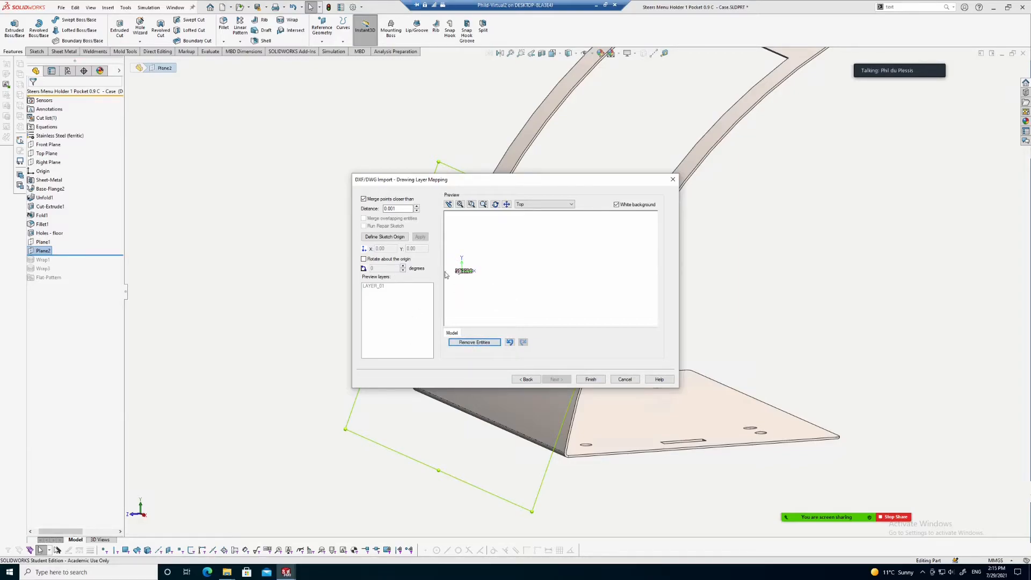
# Finish the DXF import, dismiss the import summary and examine where the logo sketch lies relative to the case.
pyautogui.click(590, 380)
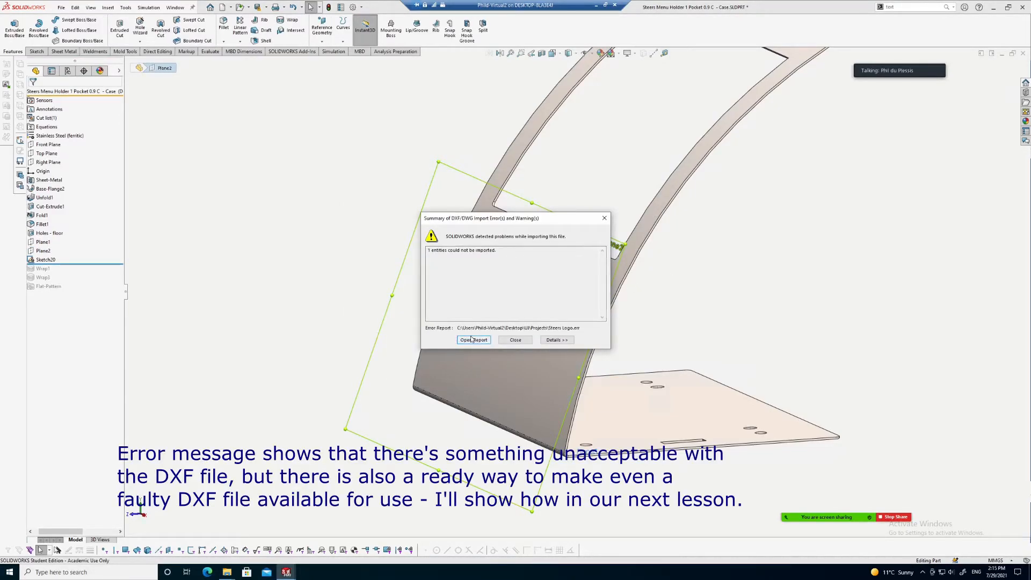
pyautogui.click(516, 340)
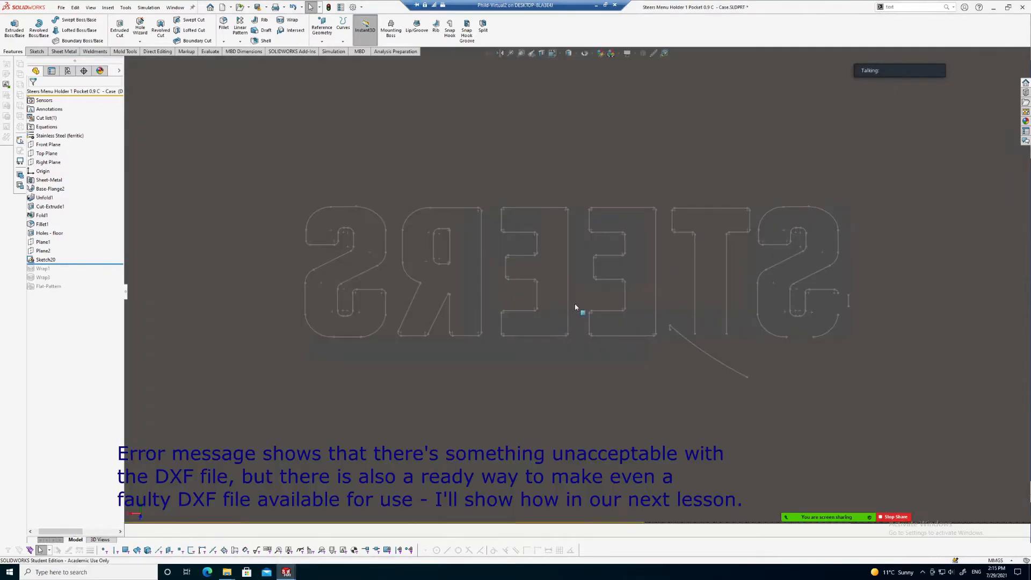
pyautogui.scroll(10, 559, 305)
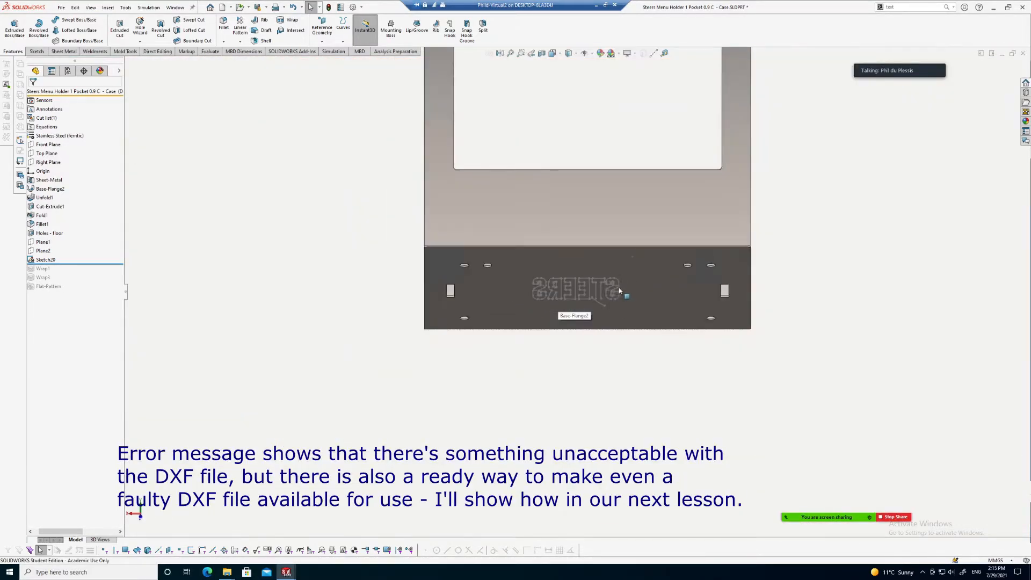
pyautogui.moveTo(558, 339); pyautogui.dragTo(682, 333, button='middle')
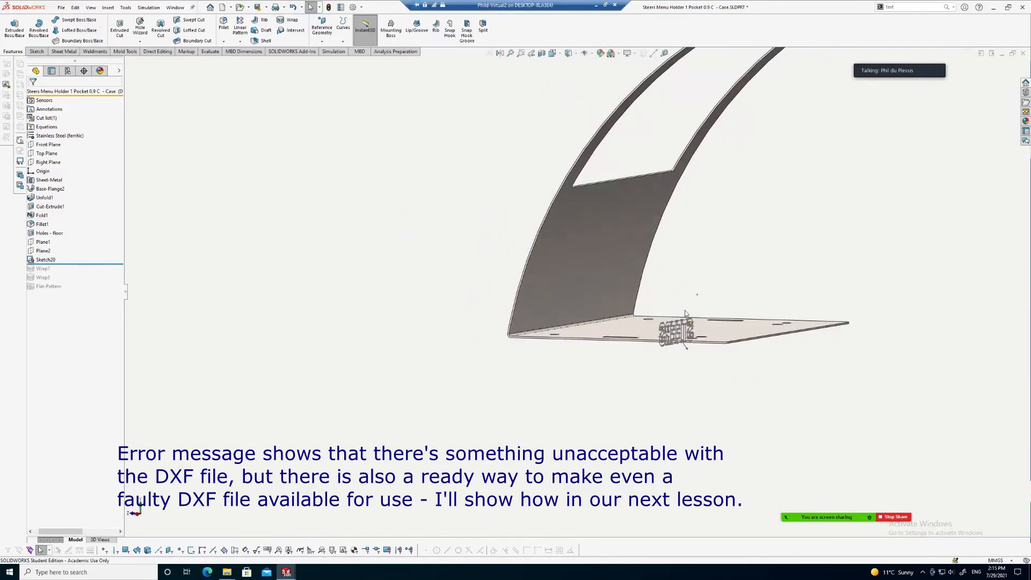
pyautogui.click(38, 261)
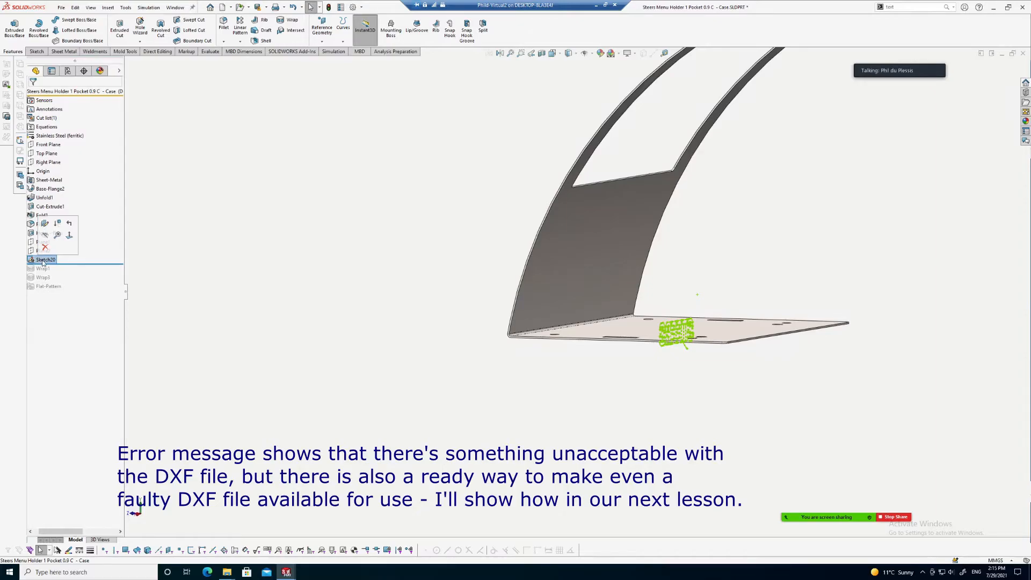
pyautogui.scroll(1, 580, 292)
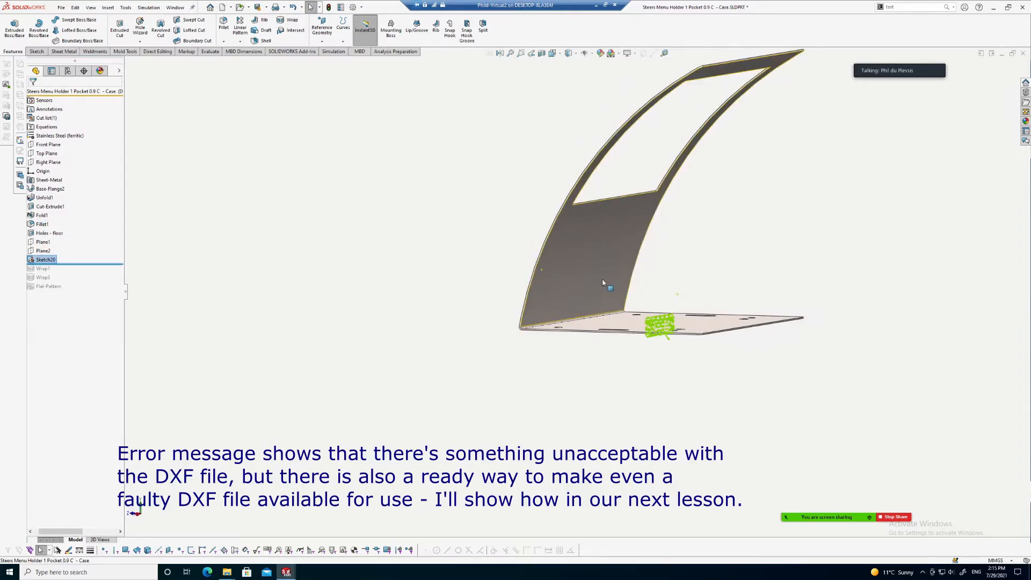
# Delete the imported STEERS logo sketch from the part.
pyautogui.rightClick(33, 261)
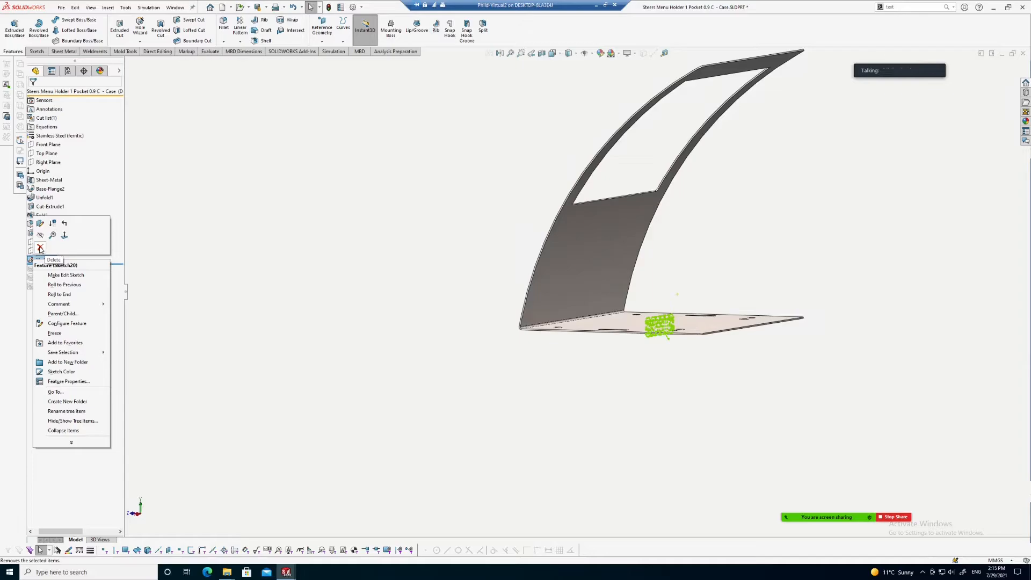
pyautogui.click(40, 248)
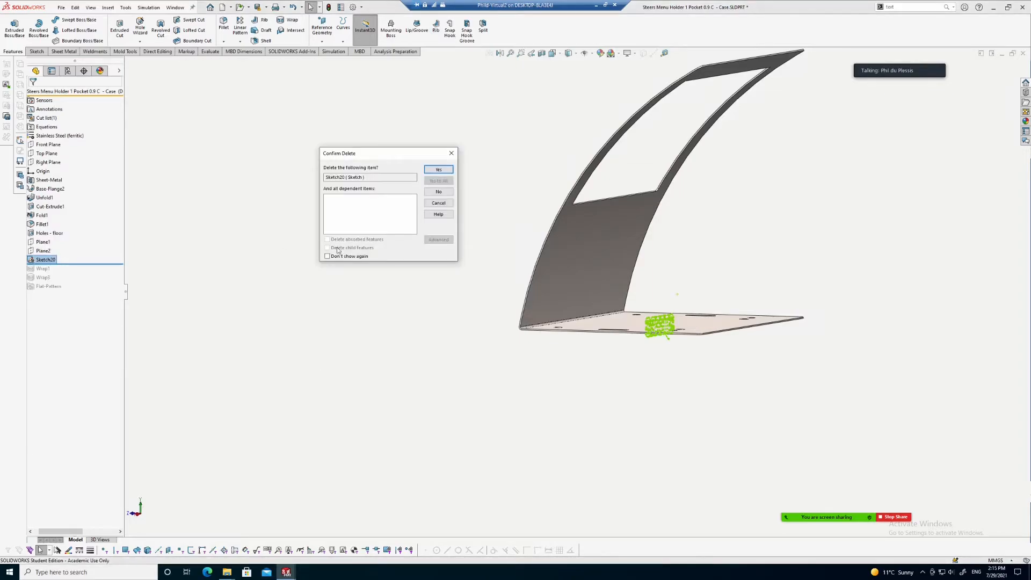
pyautogui.click(441, 173)
# Start a sketch text on Plane2, the plane in front of the case's curved panel.
pyautogui.moveTo(389, 211)
pyautogui.mouseDown(button='middle')
pyautogui.moveTo(541, 304)
pyautogui.moveTo(687, 374)
pyautogui.mouseUp(button='middle')
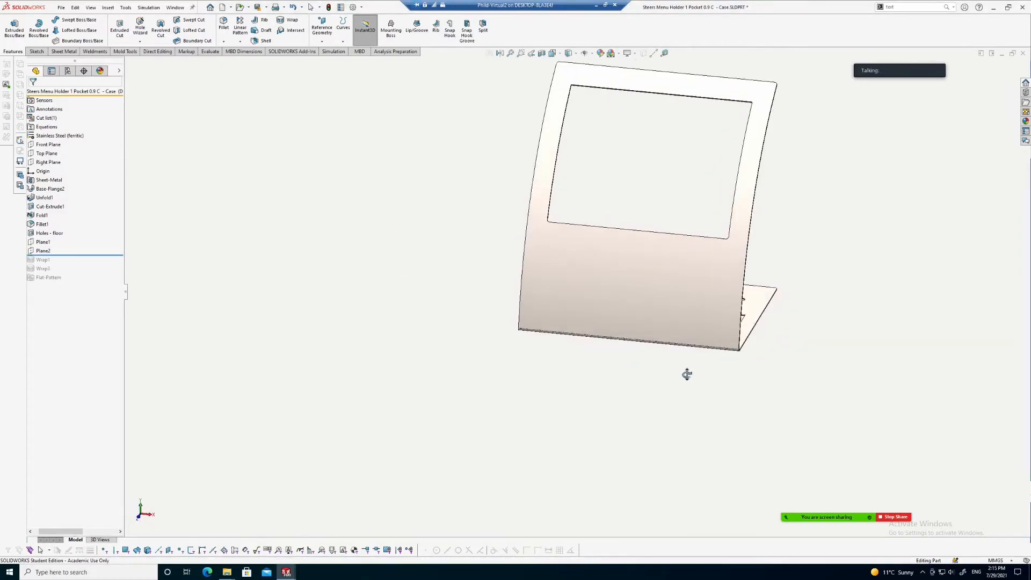
pyautogui.scroll(-1, 239, 214)
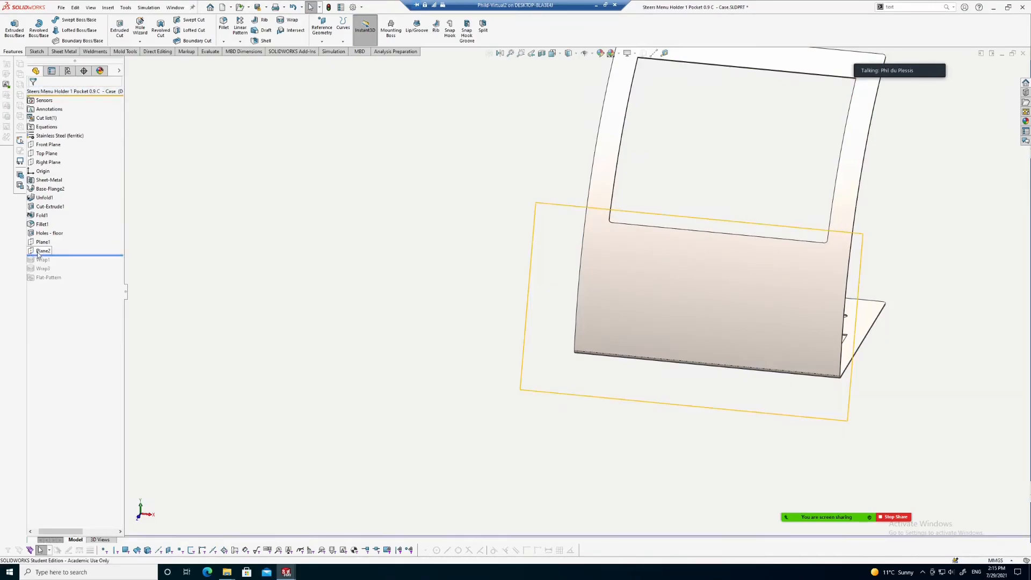
pyautogui.click(42, 251)
pyautogui.moveTo(663, 251); pyautogui.dragTo(929, 228, button='middle')
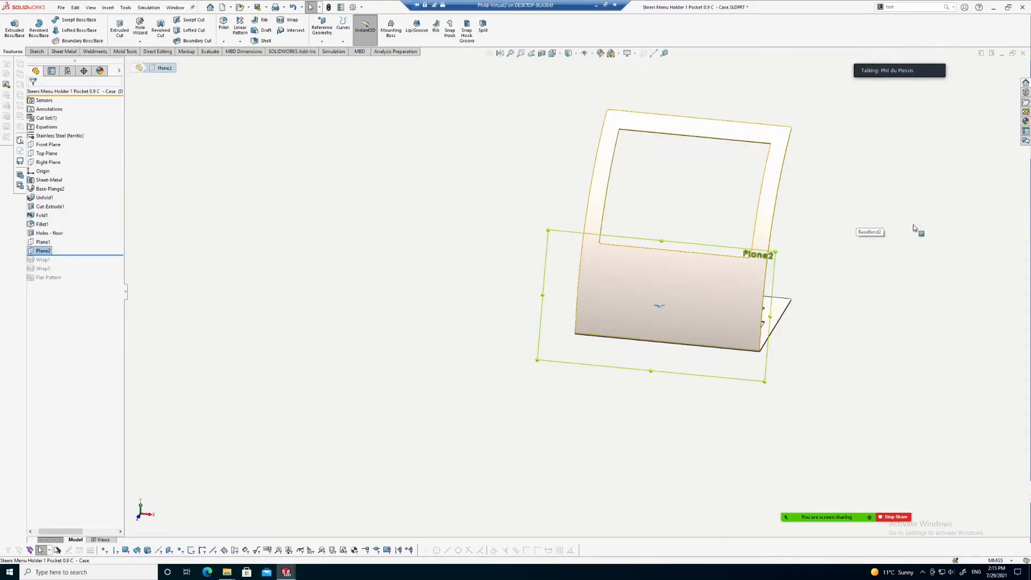
pyautogui.scroll(-2, 929, 228)
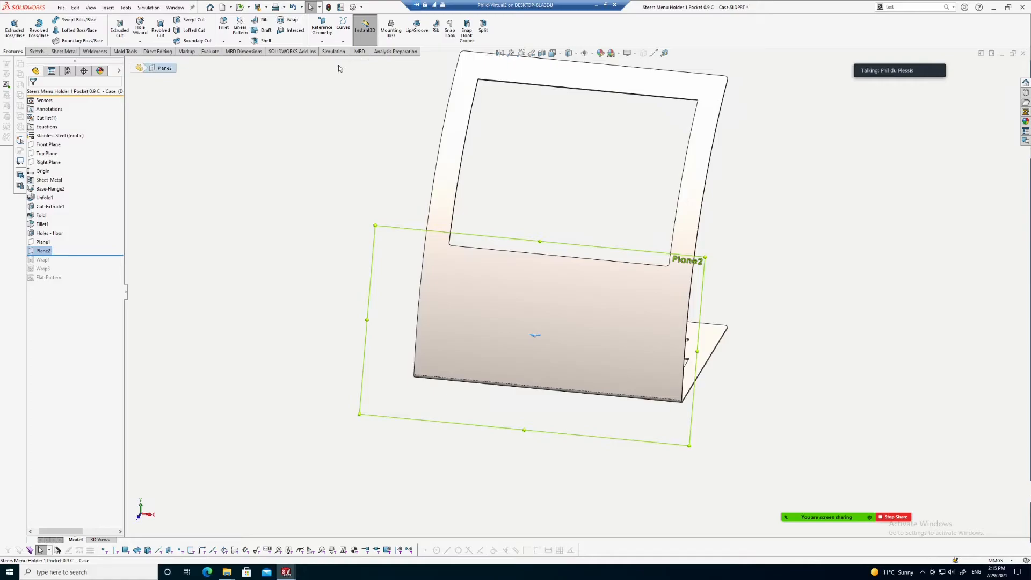
pyautogui.click(36, 51)
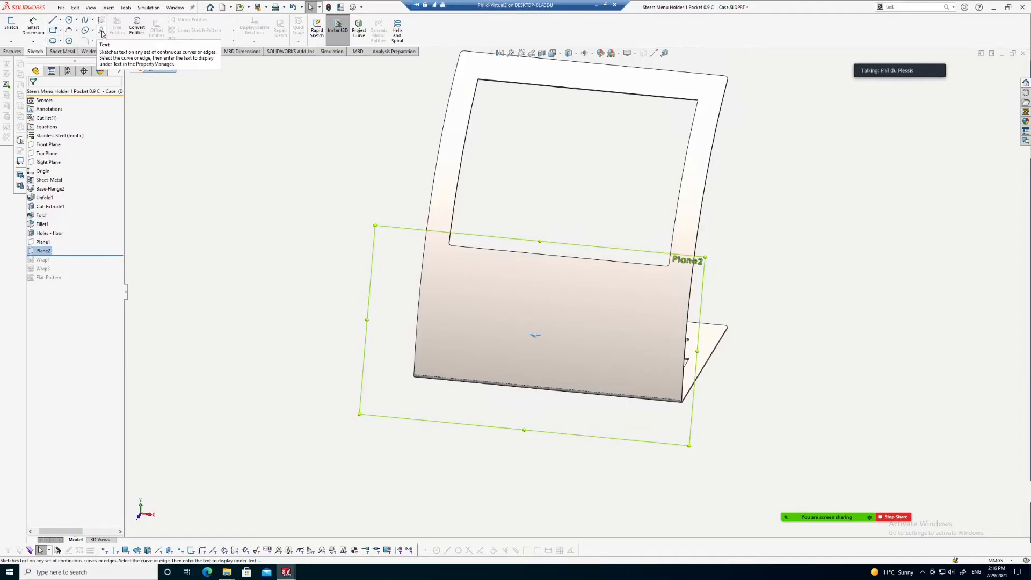
pyautogui.click(102, 32)
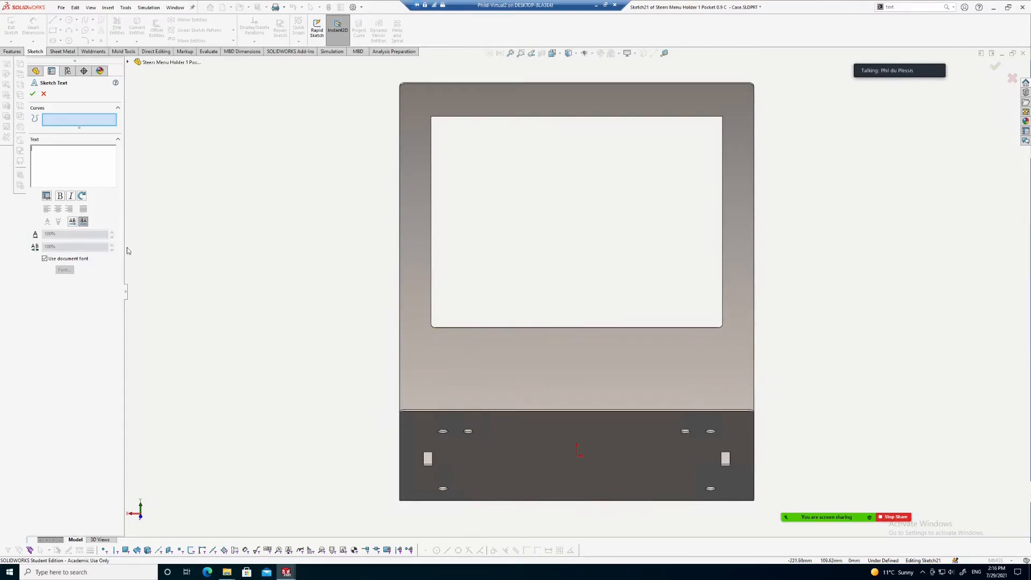
# Enter "Steers" as the sketch text, turn off the document font, and apply Ebrima Regular with a larger letter height.
pyautogui.click(73, 222)
pyautogui.click(45, 259)
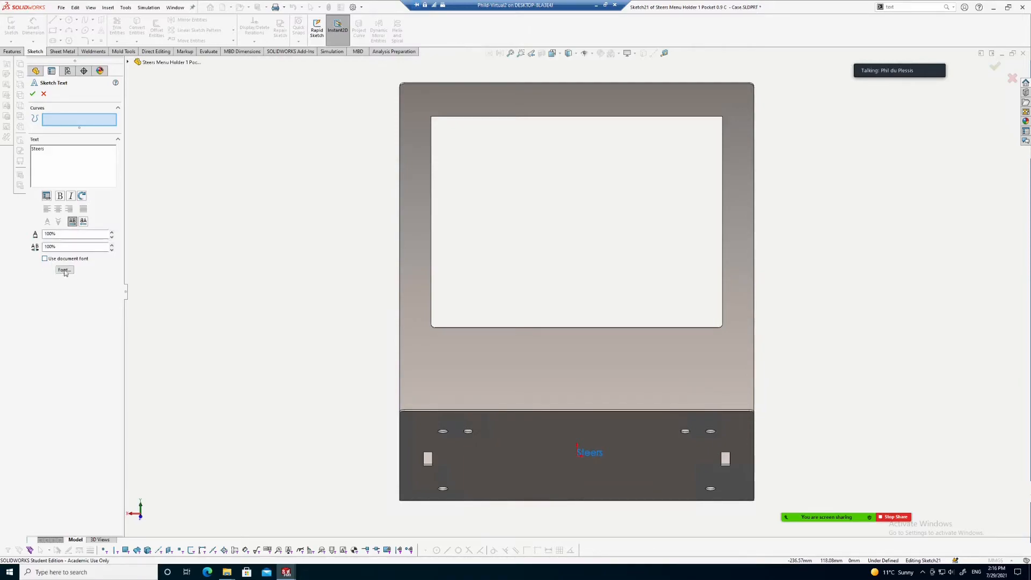
pyautogui.click(64, 269)
pyautogui.click(474, 274)
pyautogui.click(474, 274)
pyautogui.click(475, 275)
pyautogui.click(474, 275)
pyautogui.click(474, 275)
pyautogui.click(474, 275)
pyautogui.click(433, 266)
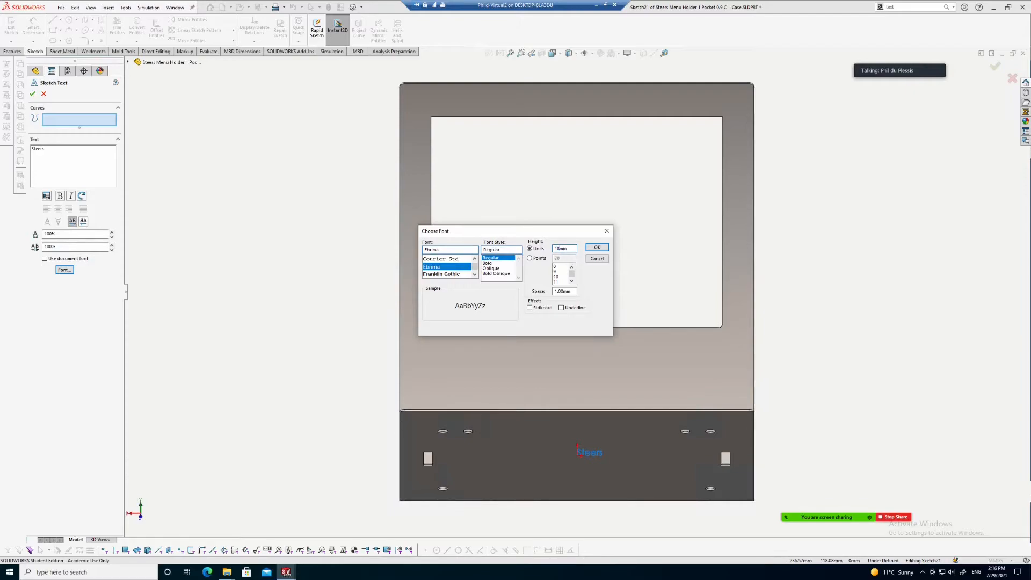
pyautogui.click(597, 247)
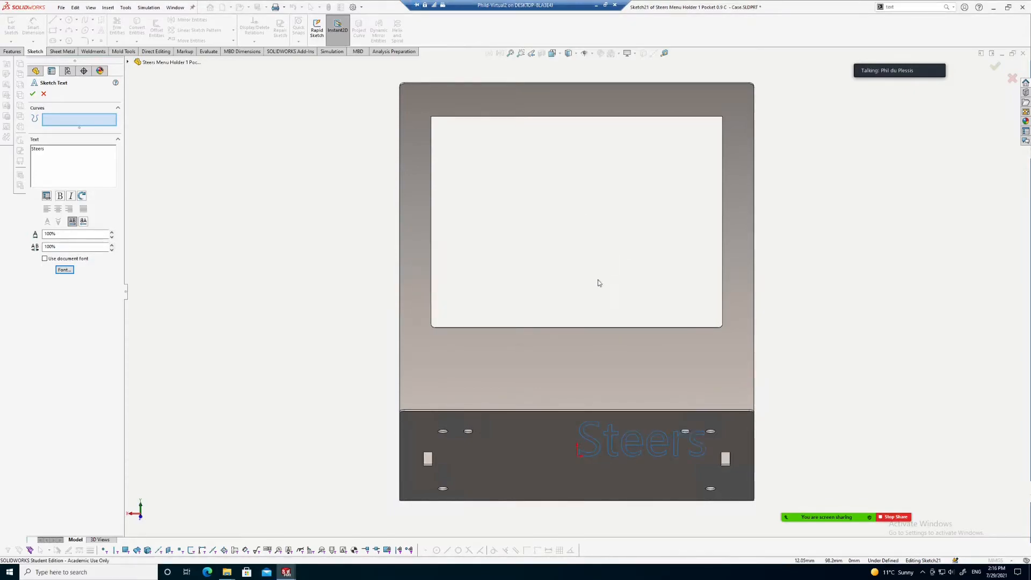
# Flip the Steers text horizontally so it reads correctly from the panel's front, and accept the sketch text.
pyautogui.scroll(-2, 669, 462)
pyautogui.scroll(-2, 658, 434)
pyautogui.scroll(4, 576, 378)
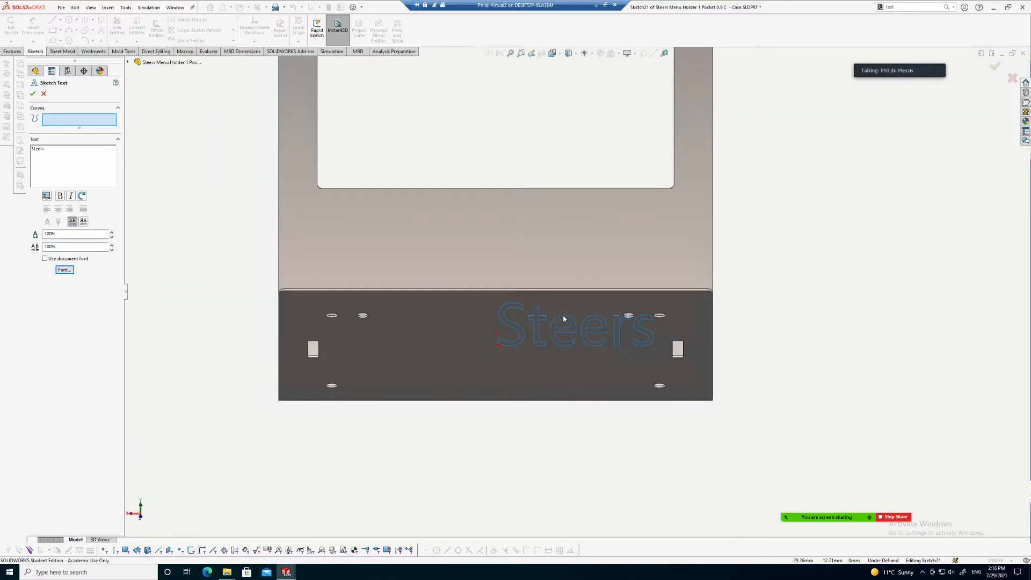
pyautogui.scroll(2, 568, 321)
pyautogui.moveTo(738, 287); pyautogui.dragTo(452, 376, button='middle')
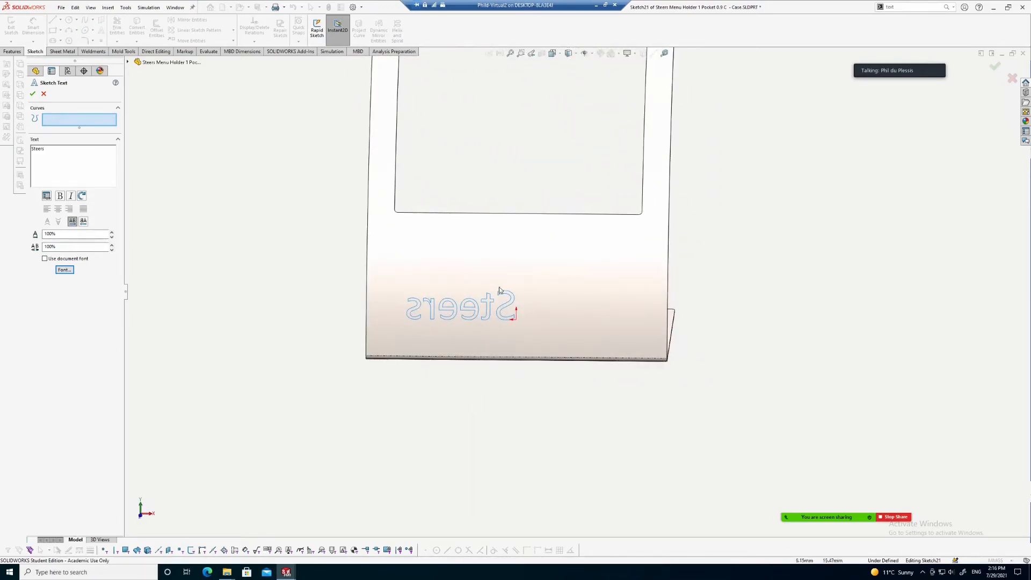
pyautogui.click(83, 222)
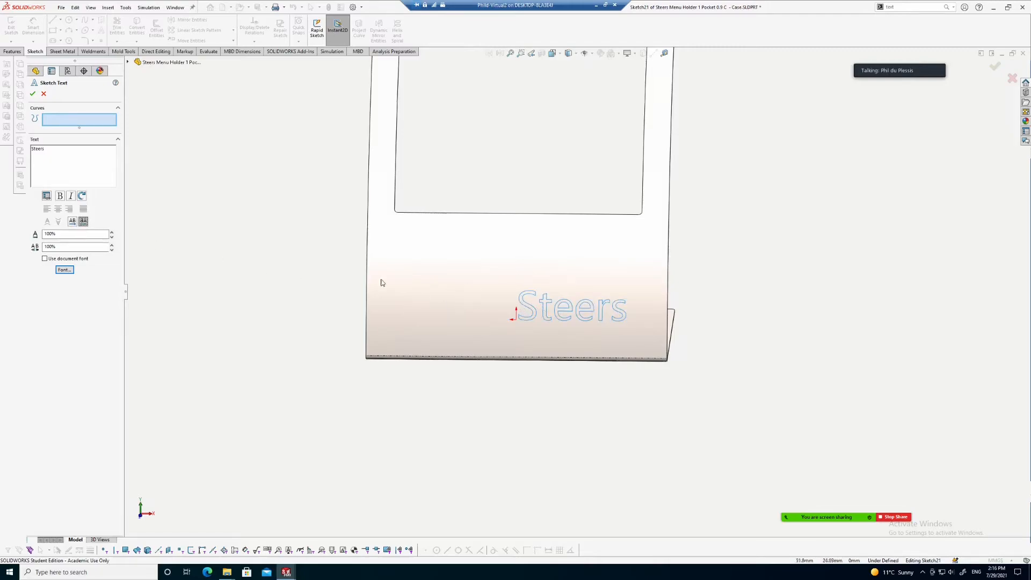
pyautogui.click(32, 95)
# Select the Steers text and its sketch, and examine the available commands for a way to reposition it.
pyautogui.scroll(3, 642, 237)
pyautogui.scroll(-1, 626, 269)
pyautogui.scroll(-2, 653, 289)
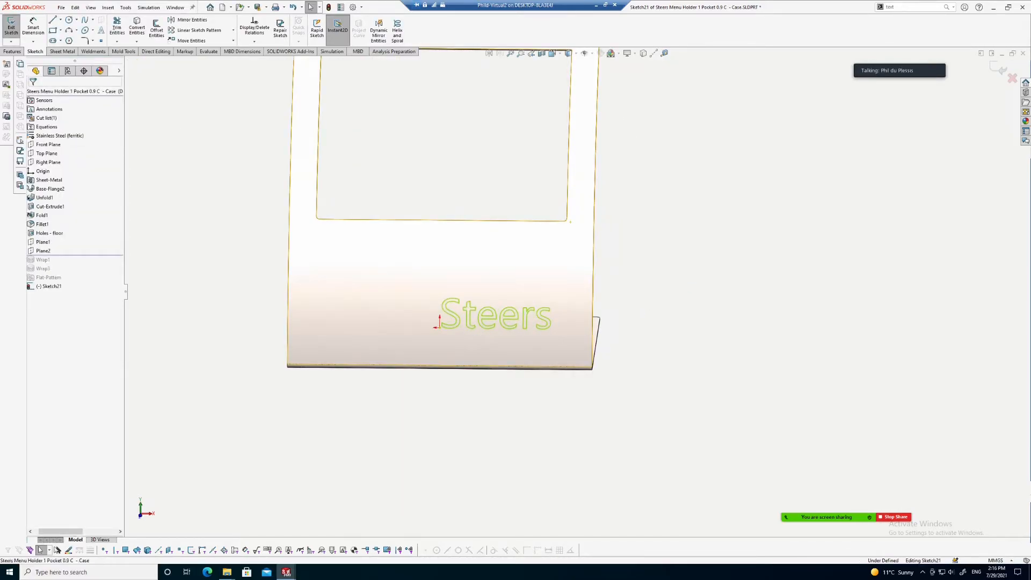
pyautogui.click(473, 320)
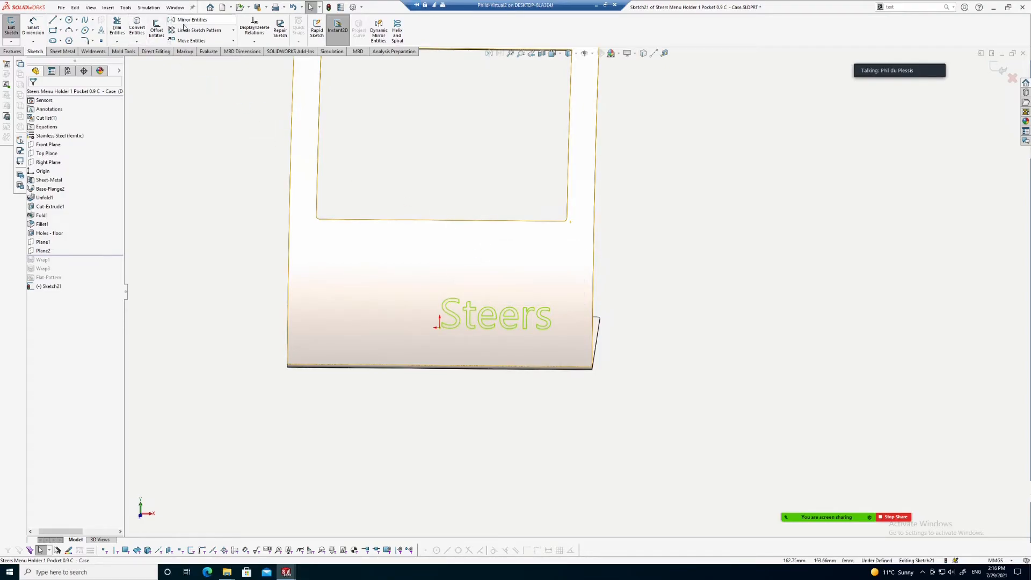
pyautogui.click(453, 305)
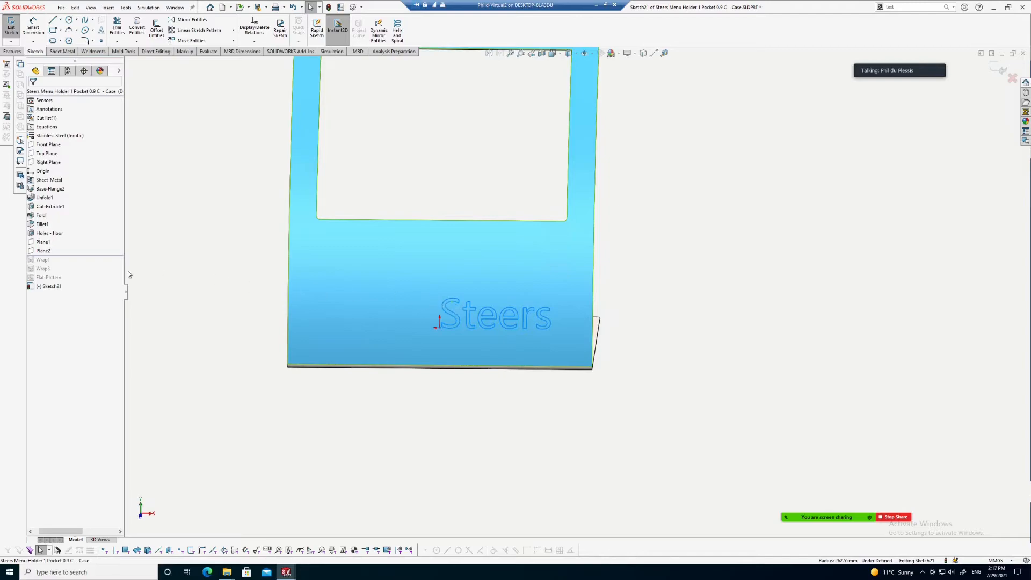
pyautogui.click(46, 288)
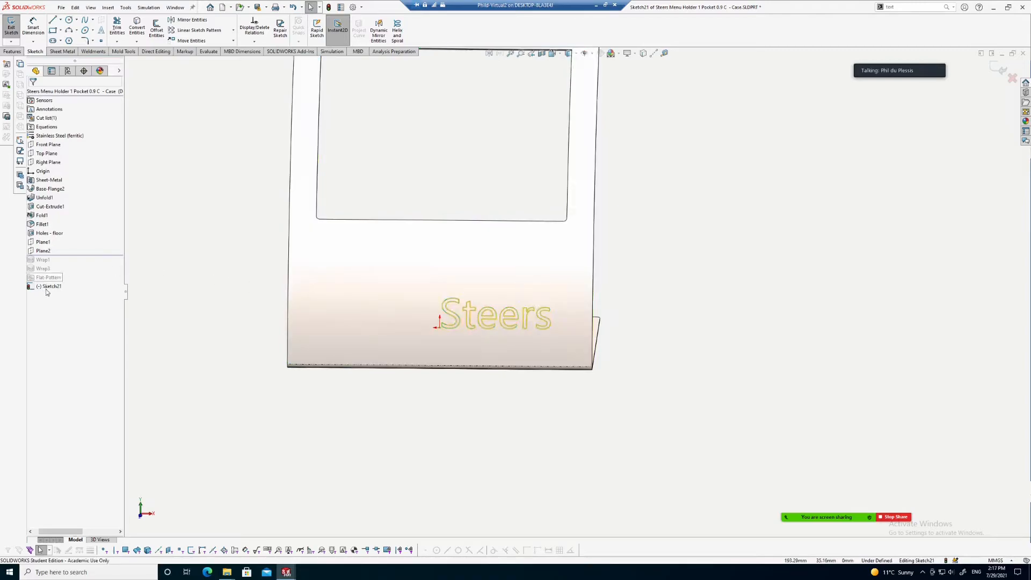
pyautogui.click(448, 312)
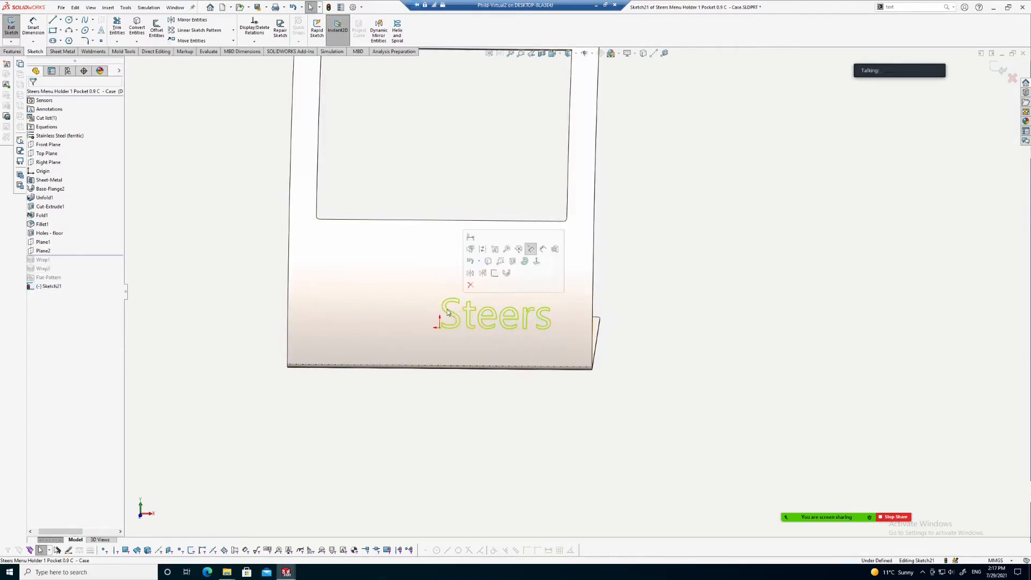
pyautogui.rightClick(449, 310)
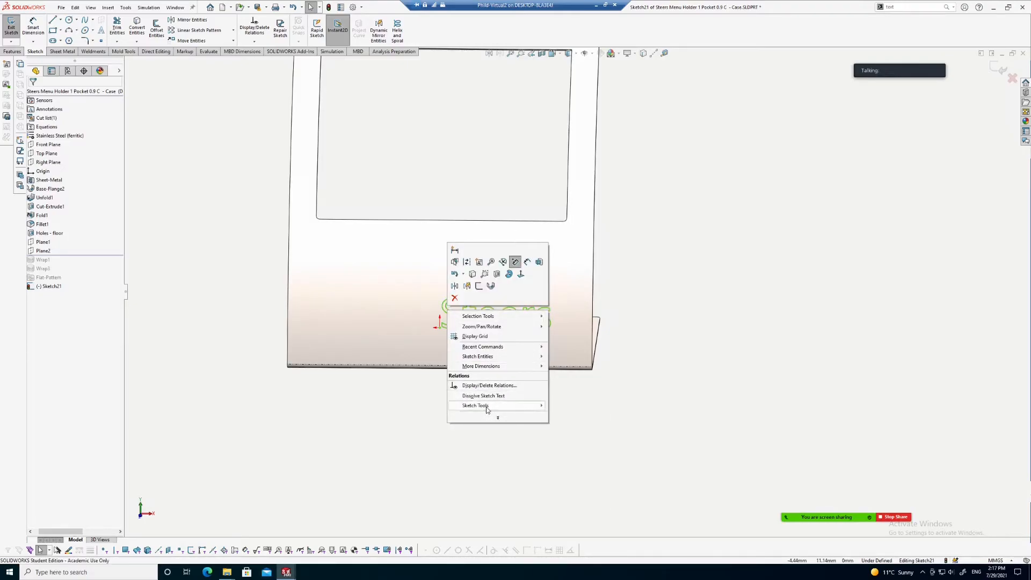
pyautogui.moveTo(487, 409)
pyautogui.moveTo(484, 358)
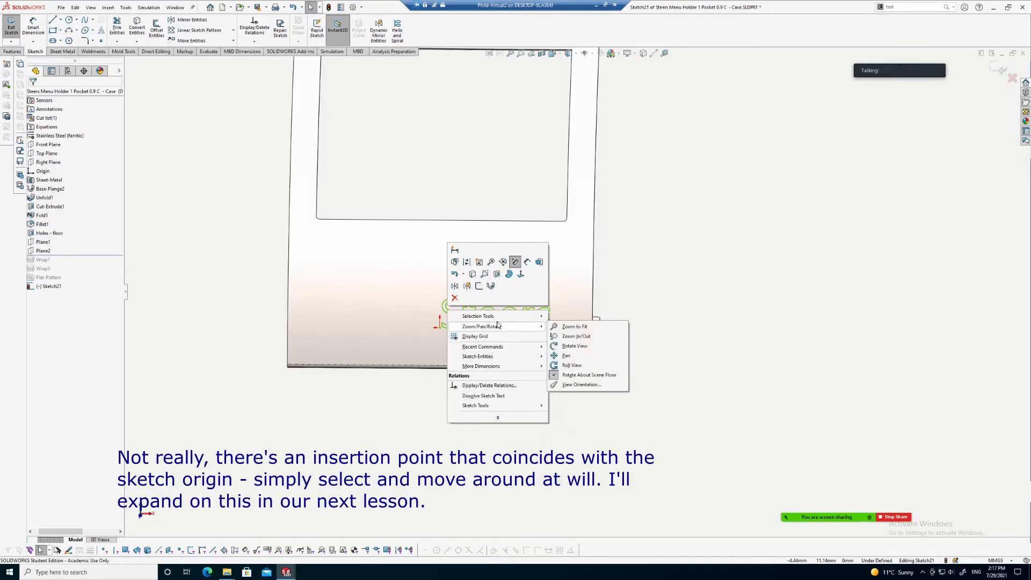
pyautogui.click(375, 268)
pyautogui.click(51, 288)
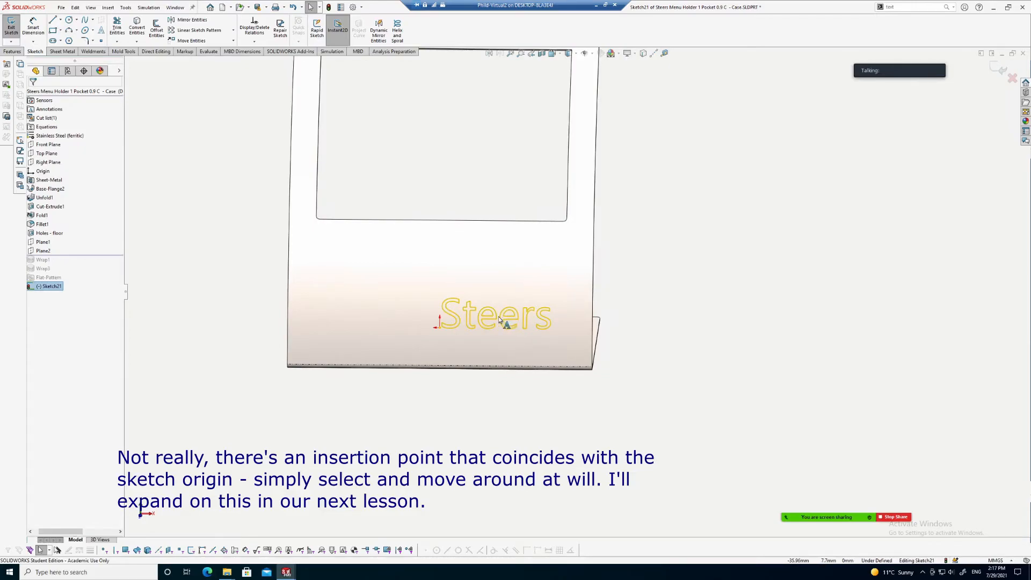
# Try to move the Steers text with Move Entities, using From/To with relations kept.
pyautogui.click(191, 41)
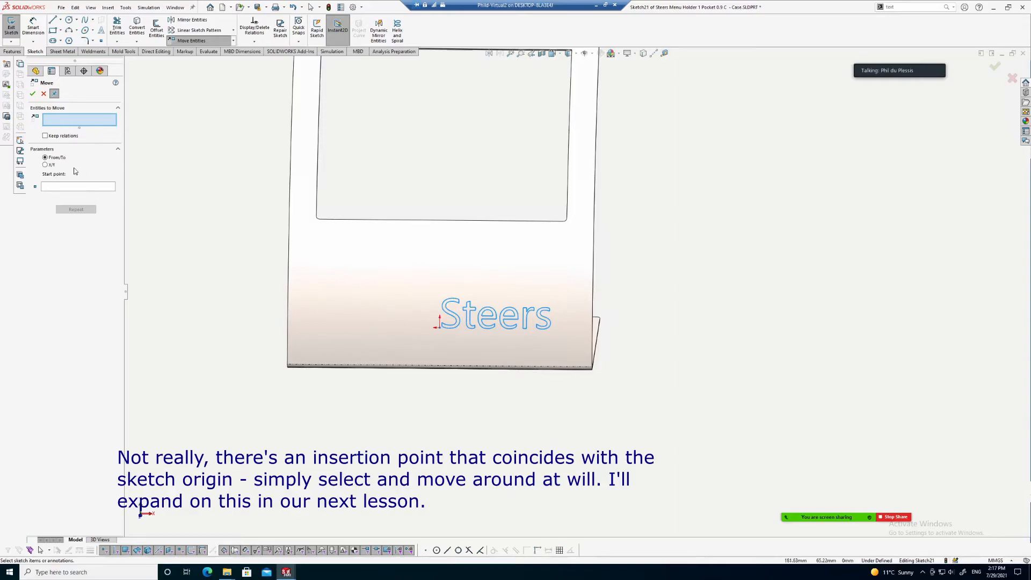
pyautogui.moveTo(224, 258); pyautogui.dragTo(595, 382)
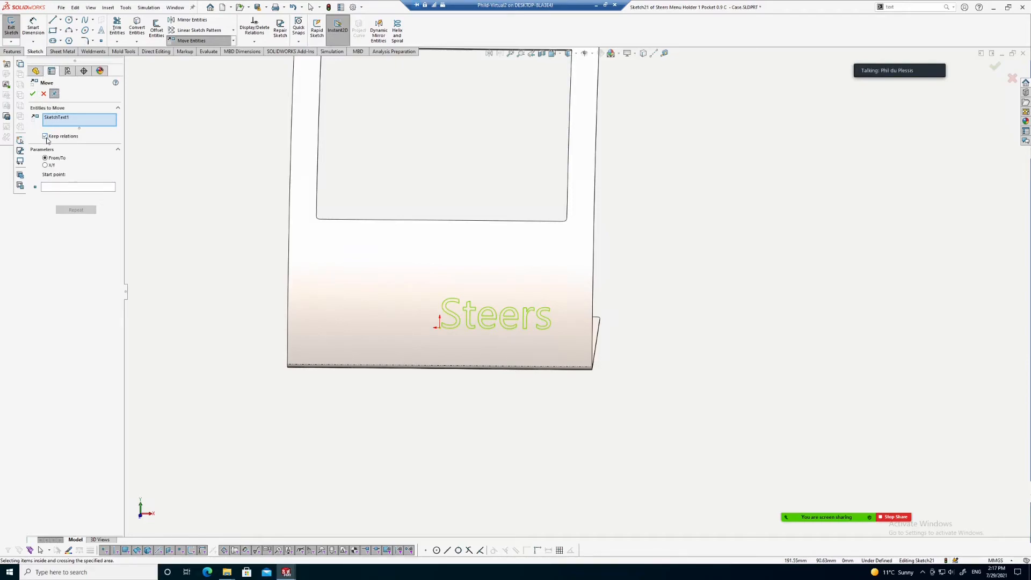
pyautogui.moveTo(281, 248); pyautogui.dragTo(548, 340)
pyautogui.click(453, 324)
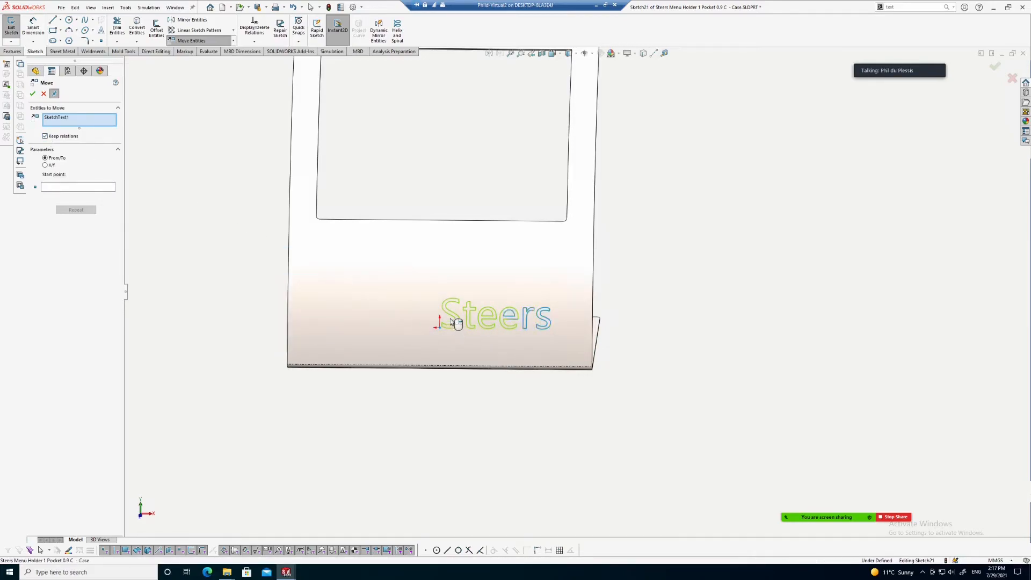
pyautogui.click(451, 308)
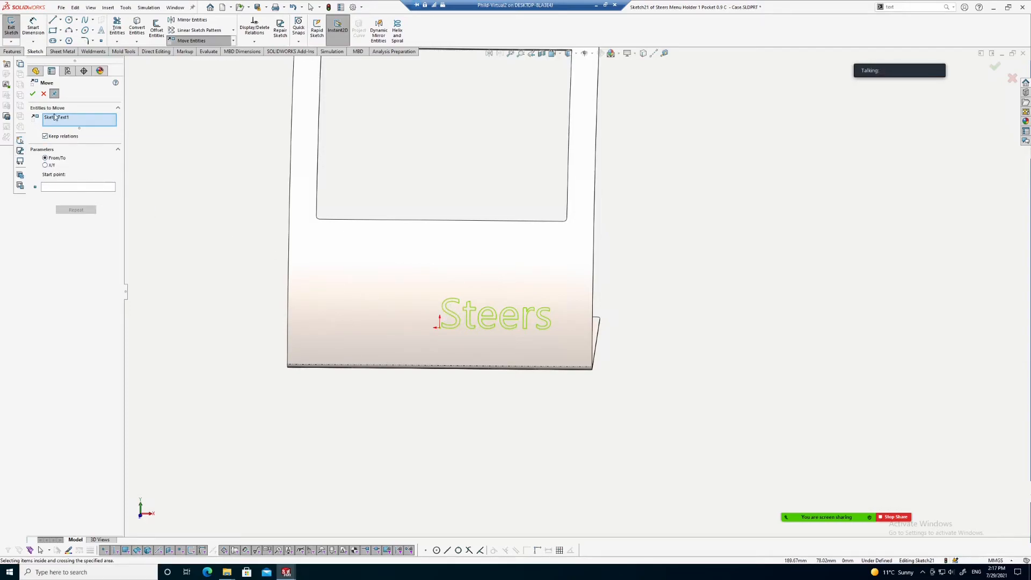
pyautogui.click(43, 94)
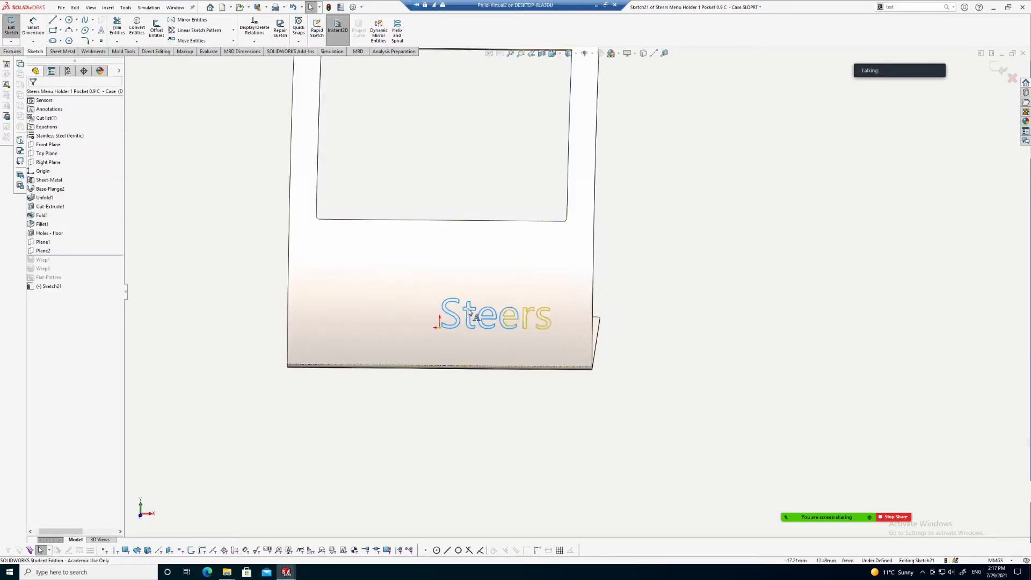
# Select the Steers text again, review the sketch relations and snaps options, and leave them without changes.
pyautogui.click(451, 313)
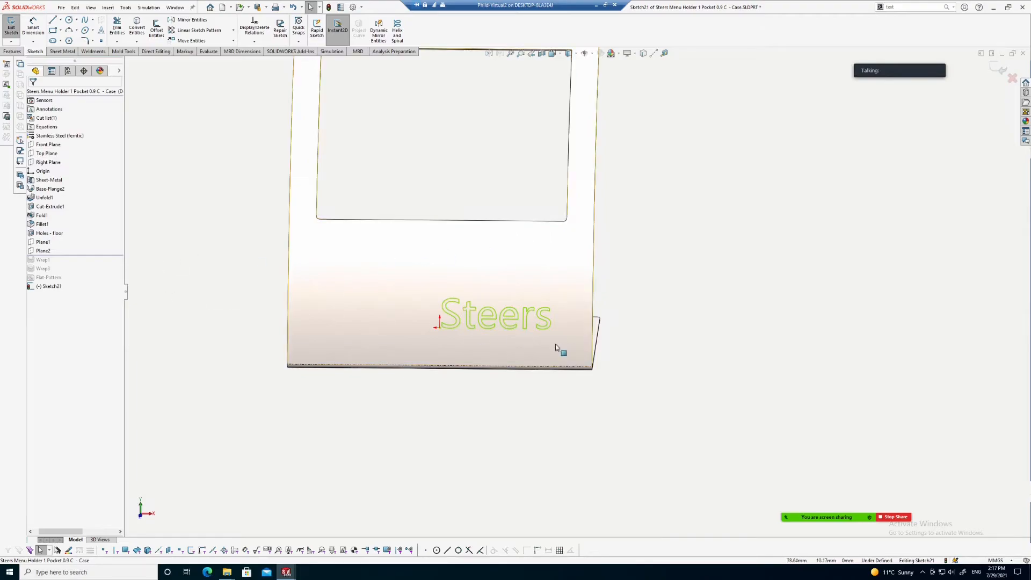
pyautogui.scroll(-2, 565, 330)
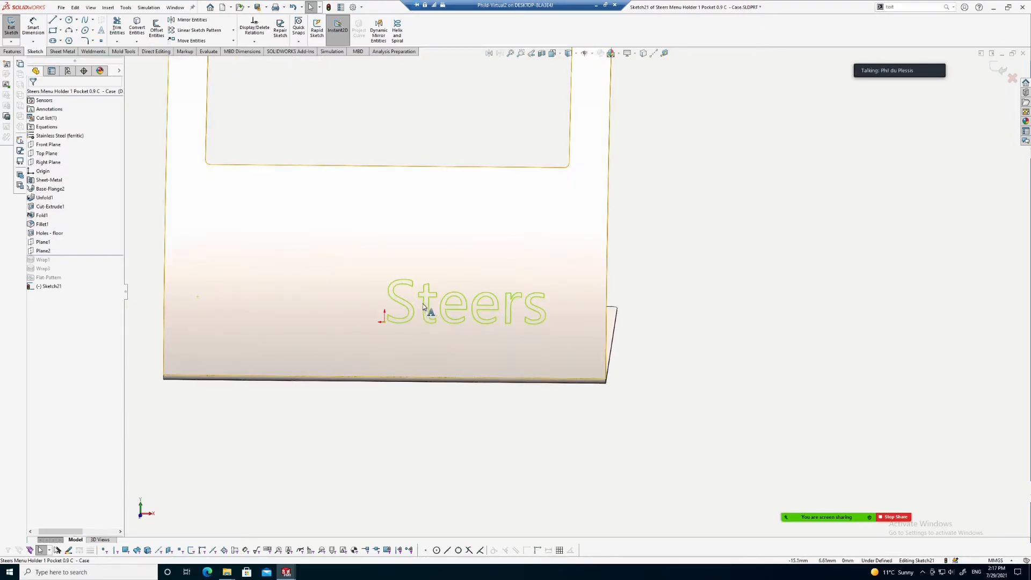
pyautogui.scroll(1, 421, 307)
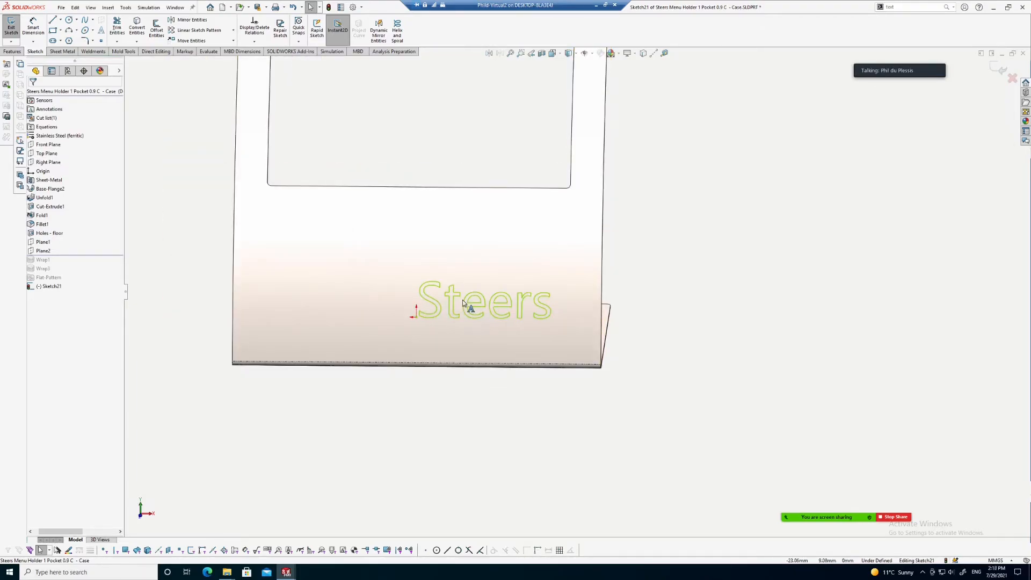
pyautogui.rightClick(453, 308)
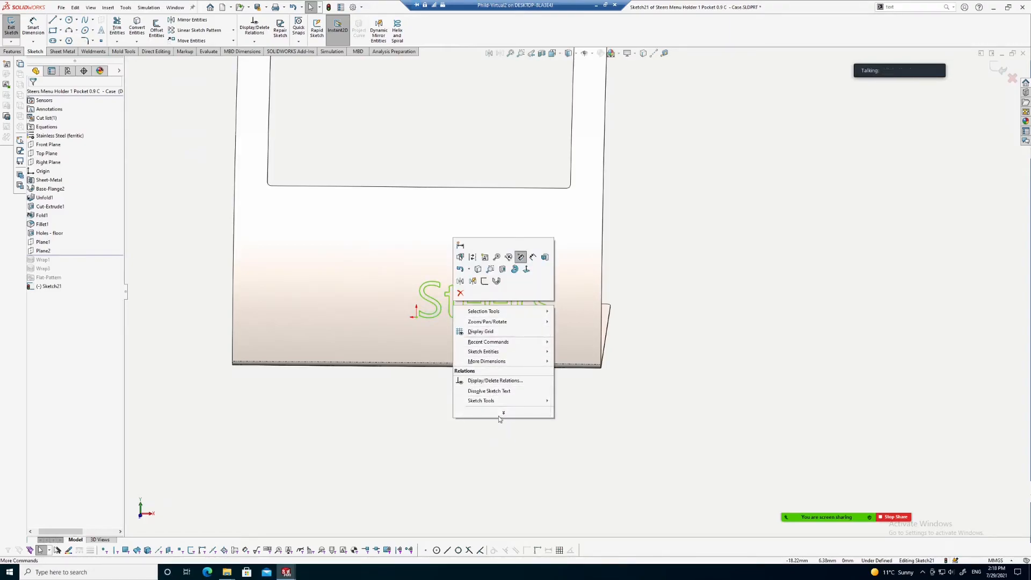
pyautogui.click(499, 415)
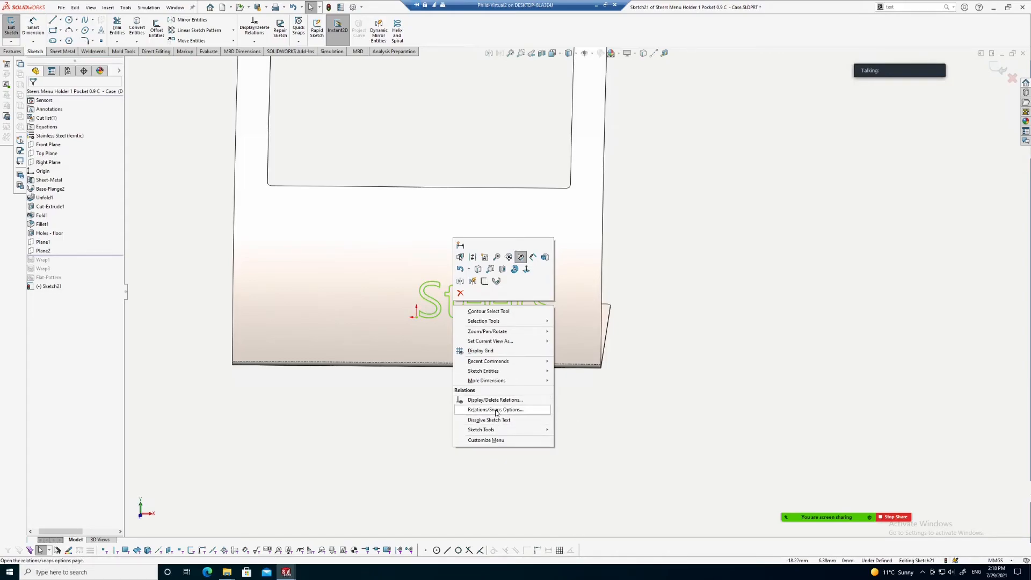
pyautogui.click(496, 410)
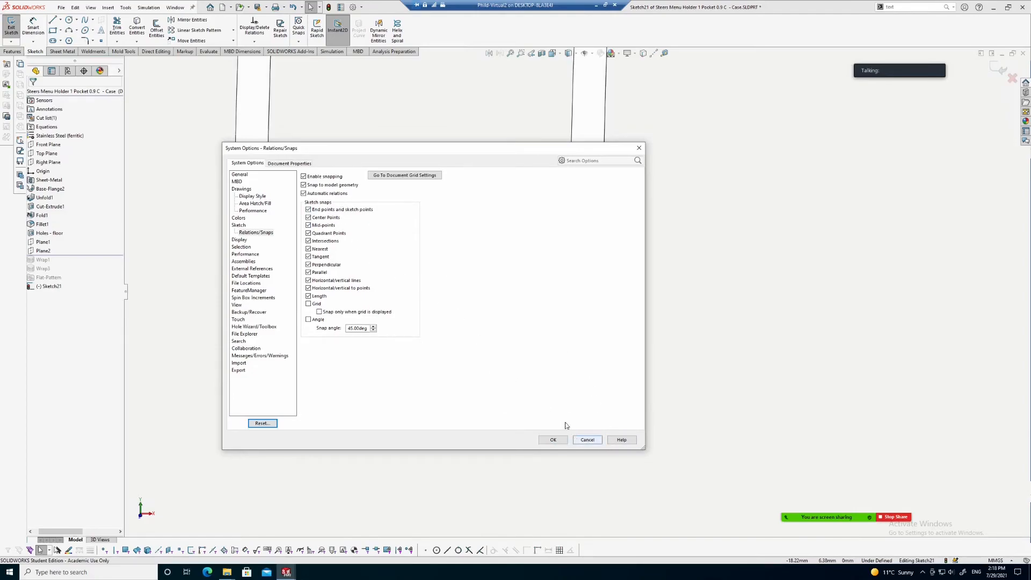
pyautogui.click(588, 440)
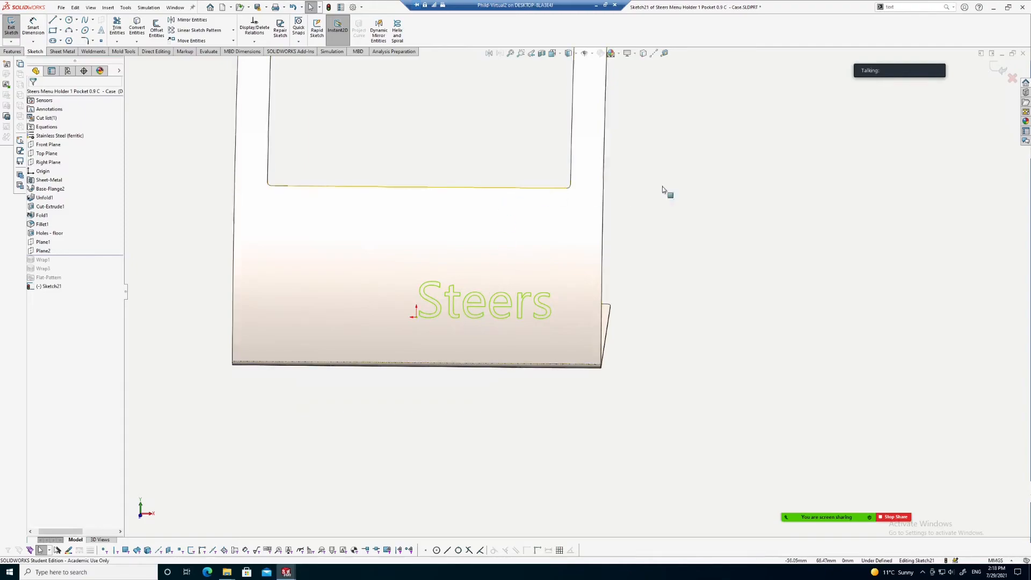
pyautogui.scroll(1, 677, 225)
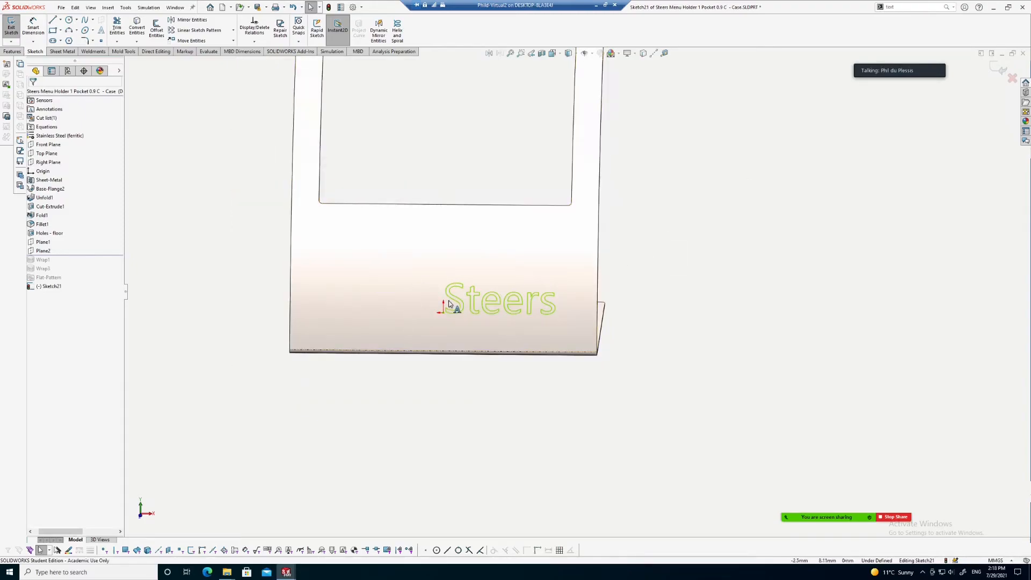
pyautogui.scroll(1, 465, 292)
pyautogui.scroll(-1, 493, 290)
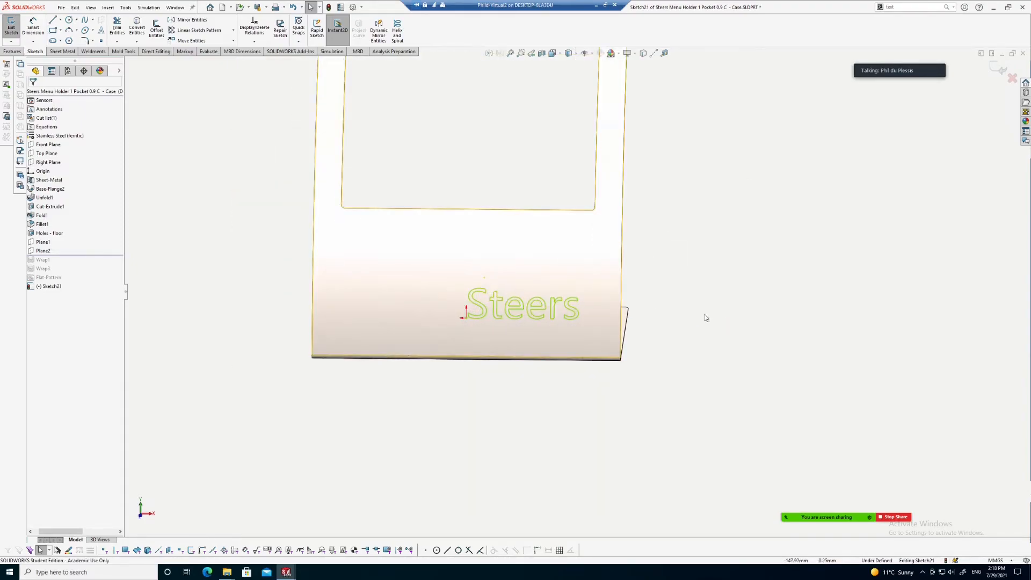
pyautogui.moveTo(692, 304); pyautogui.dragTo(667, 307, button='middle')
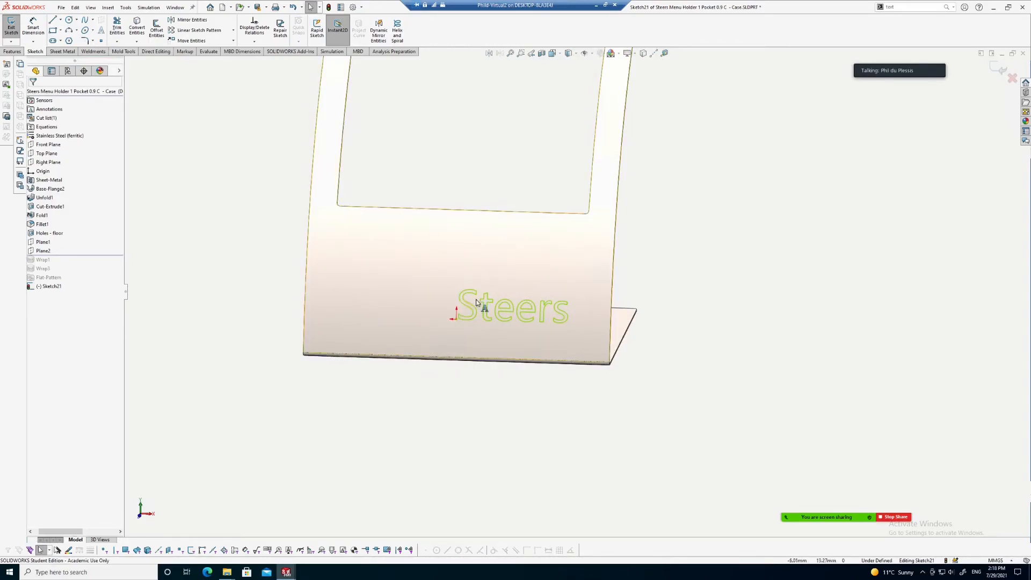
# Make a sketch block from the Steers text, using the proposed insertion point.
pyautogui.click(7, 64)
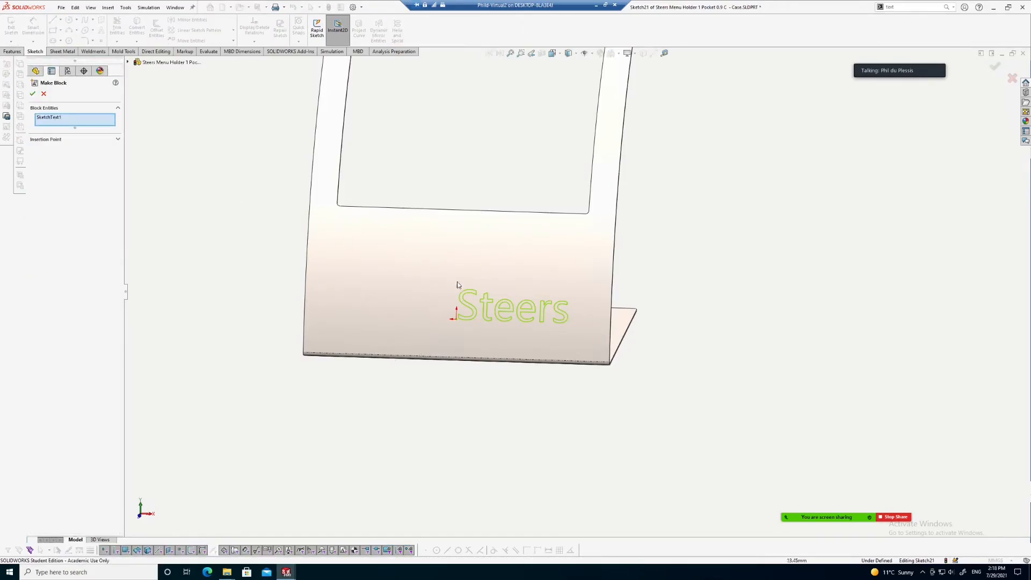
pyautogui.click(118, 139)
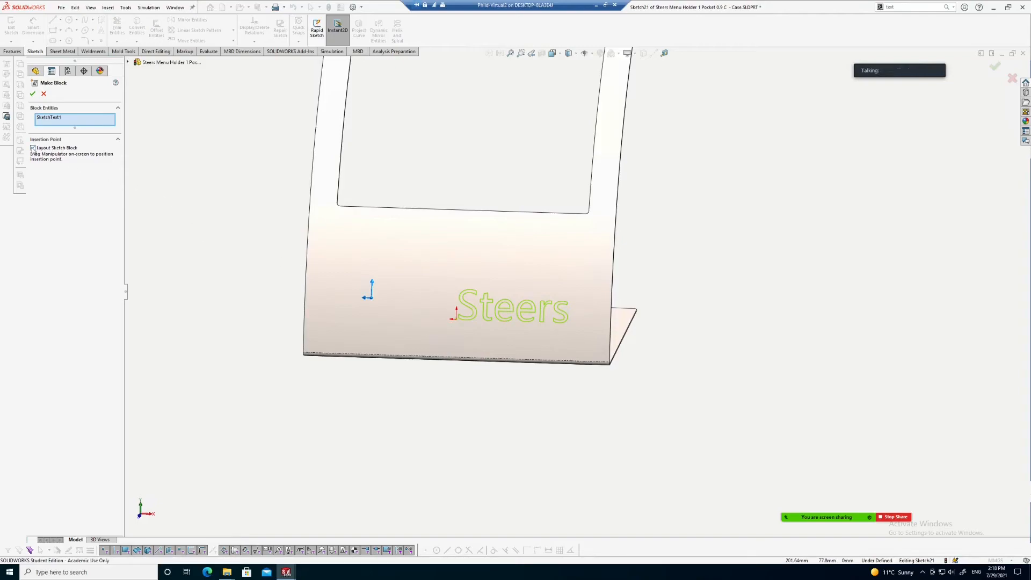
pyautogui.click(33, 95)
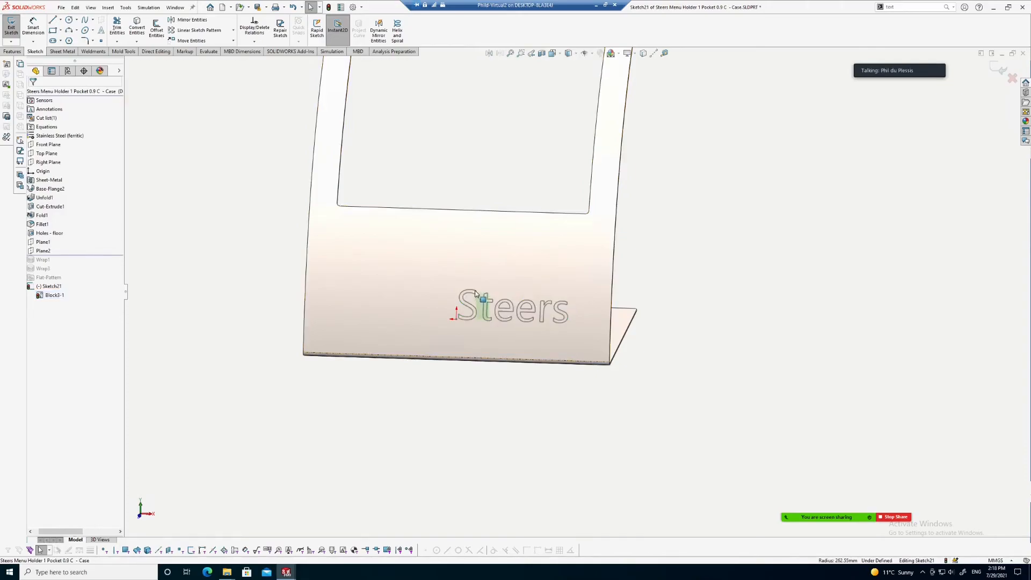
# Select the Steers block and examine its definition, relations and insertion point for a way to reposition it.
pyautogui.click(470, 309)
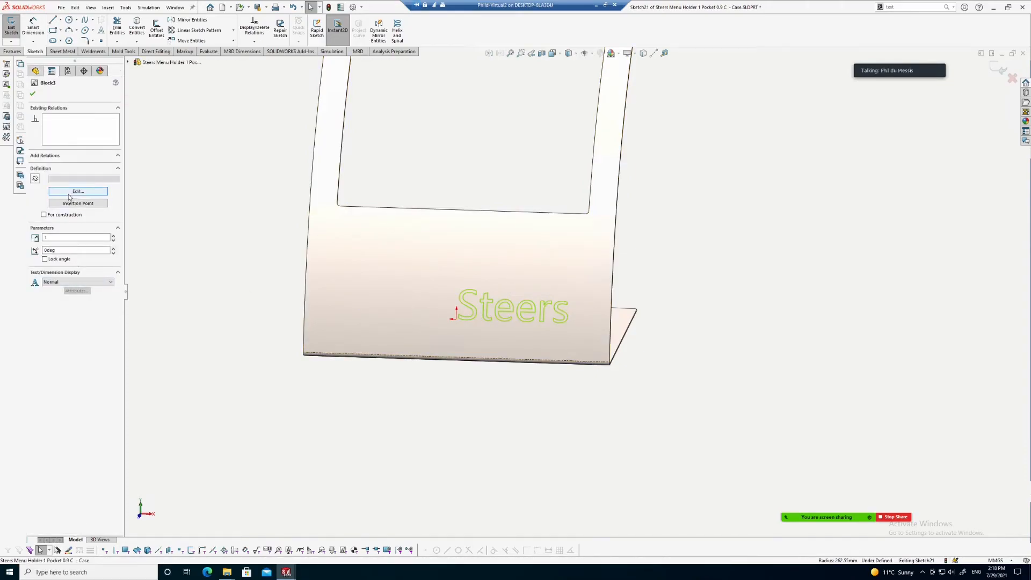
pyautogui.click(51, 191)
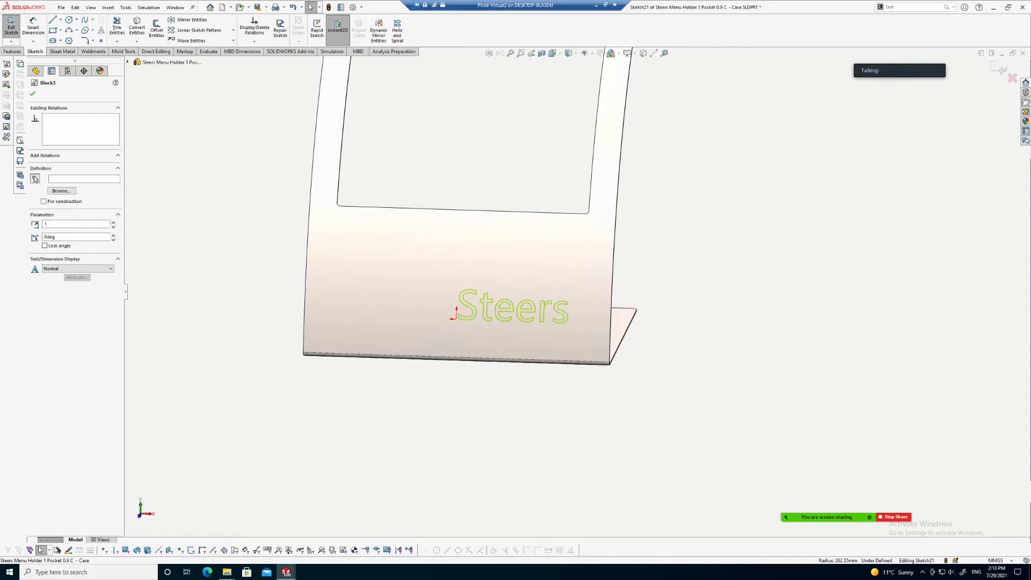
pyautogui.press('Escape')
pyautogui.click(472, 302)
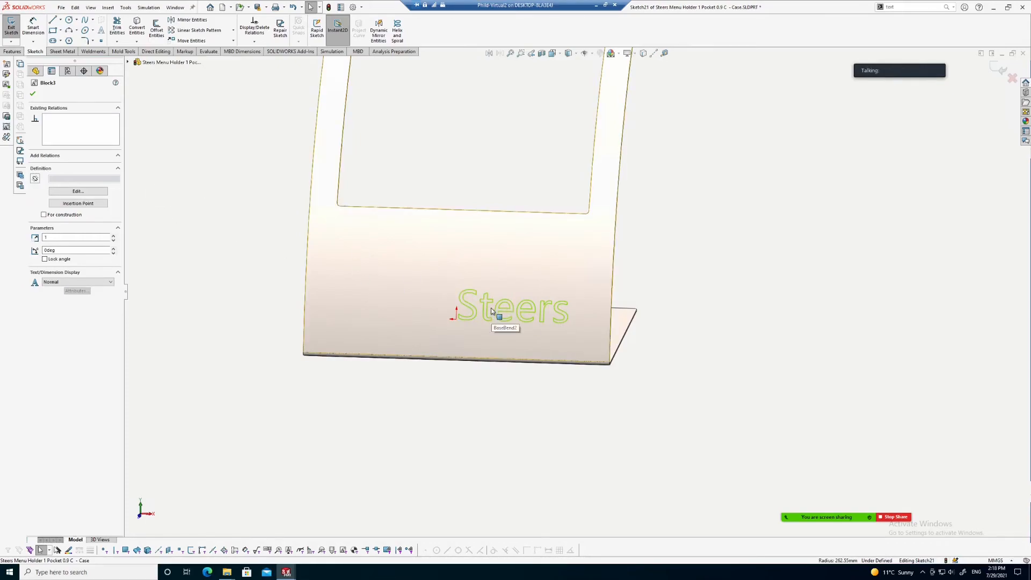
pyautogui.moveTo(258, 227)
pyautogui.mouseDown()
pyautogui.moveTo(587, 322)
pyautogui.moveTo(603, 351)
pyautogui.mouseUp()
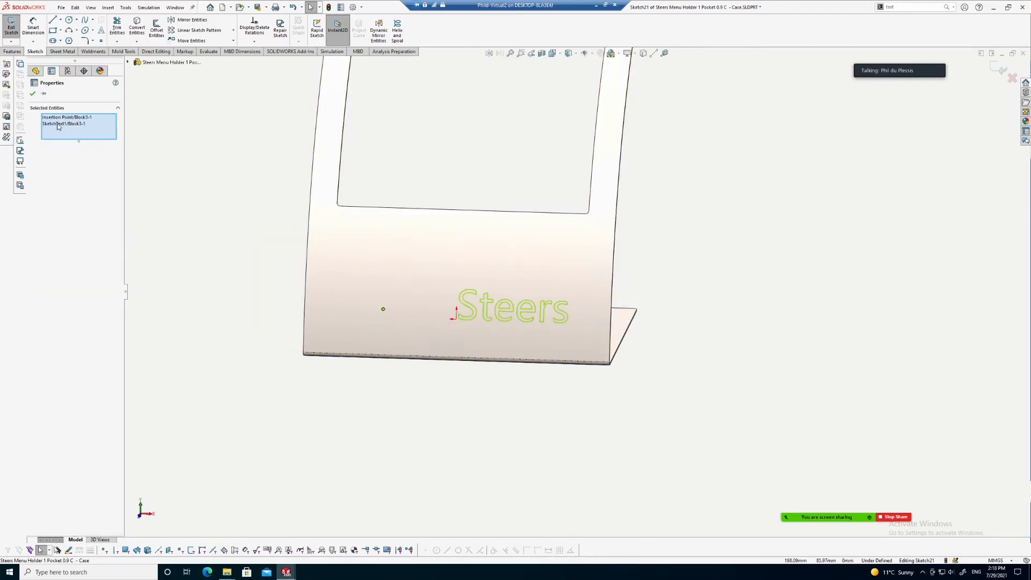
pyautogui.click(682, 324)
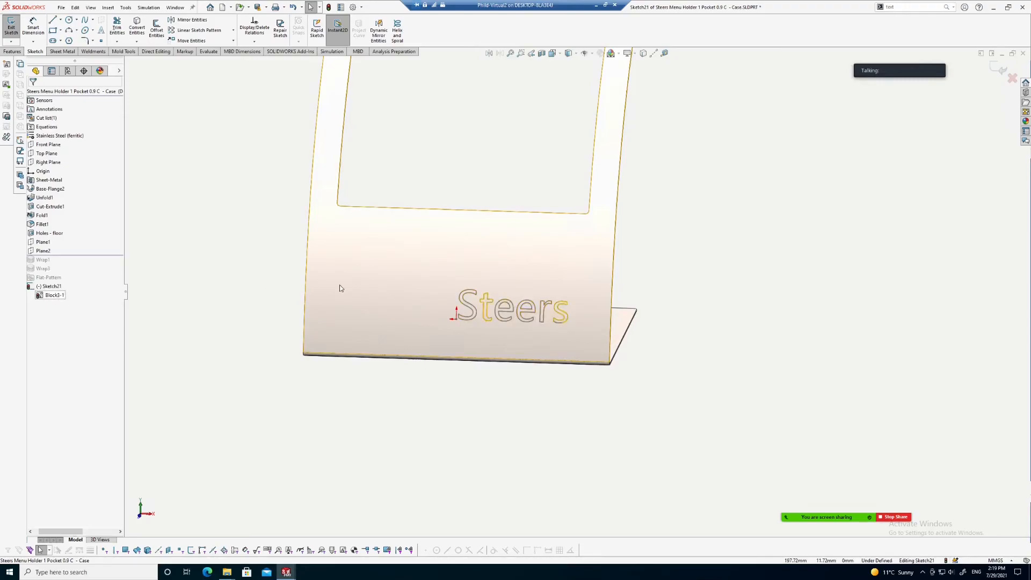
# Delete the Steers block and exit the emptied sketch.
pyautogui.click(54, 294)
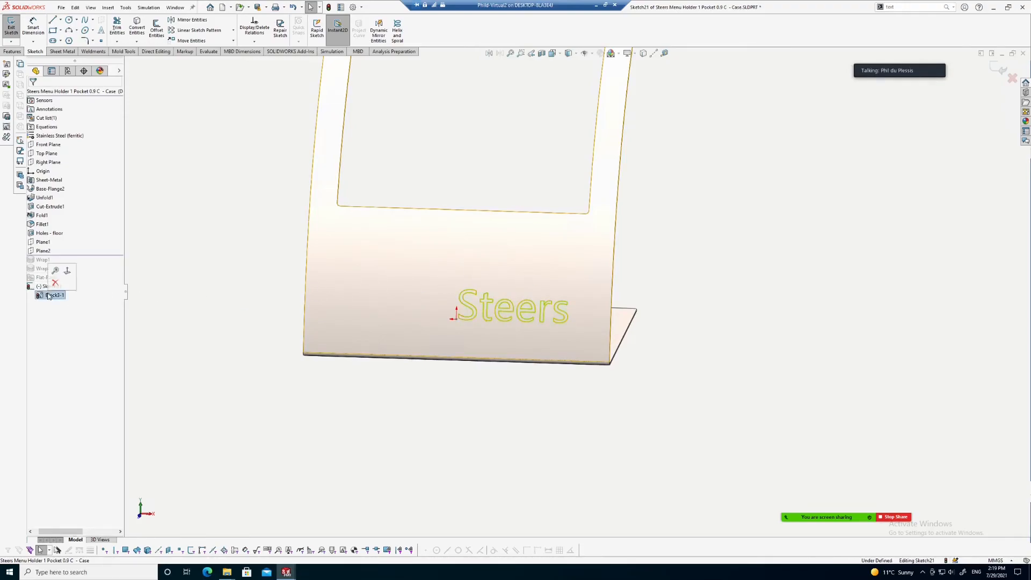
pyautogui.click(56, 282)
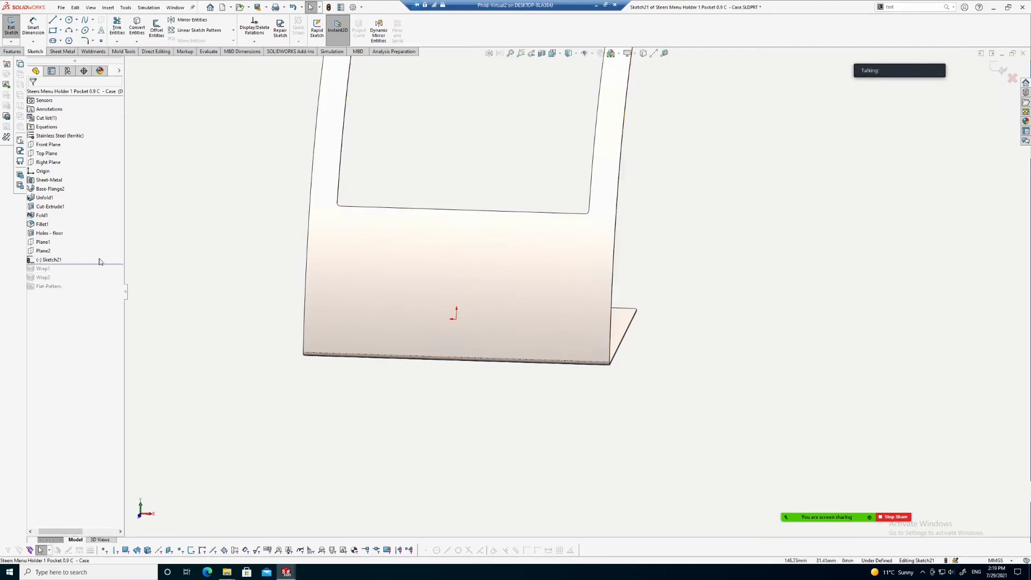
pyautogui.scroll(-3, 517, 319)
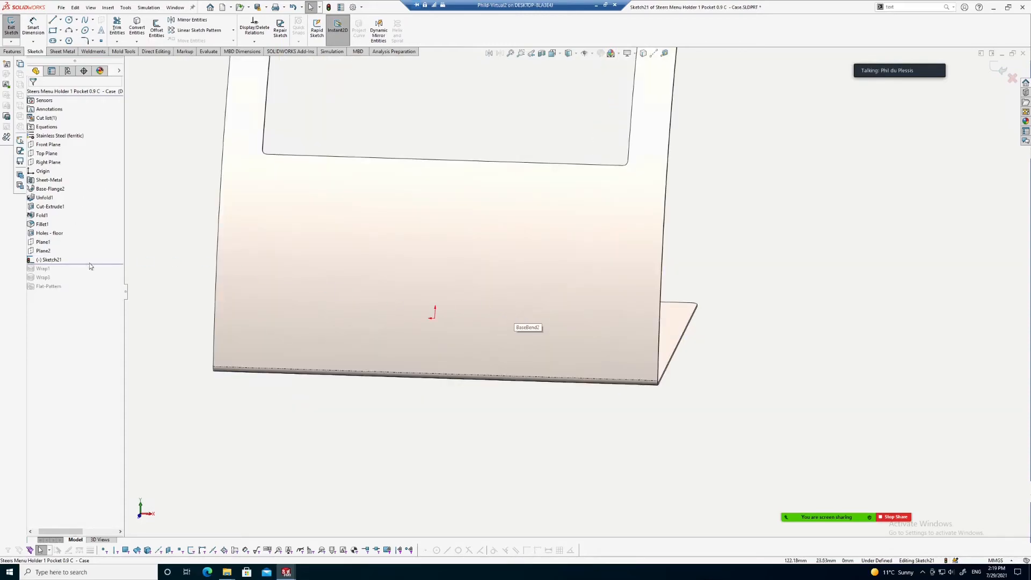
pyautogui.click(44, 260)
pyautogui.scroll(1, 166, 264)
pyautogui.click(168, 254)
pyautogui.click(12, 28)
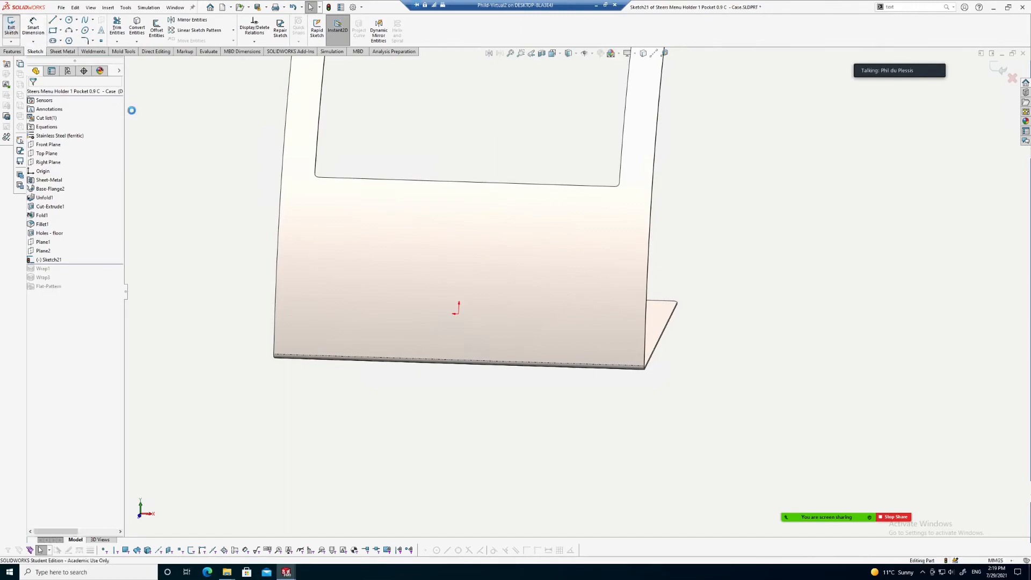
# Add the sketch text "Steers" on Plane2 without using the document font.
pyautogui.click(66, 250)
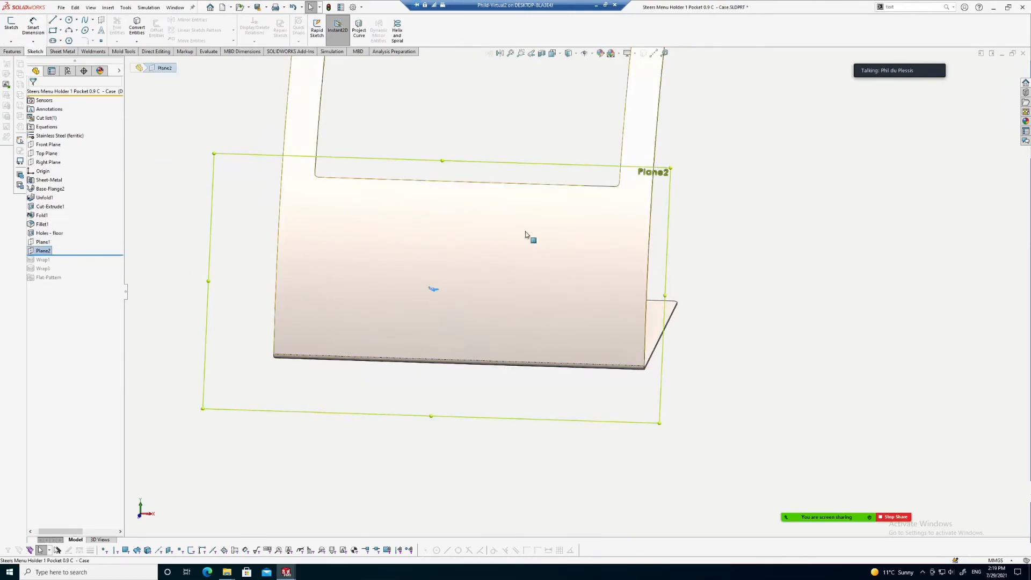
pyautogui.click(101, 31)
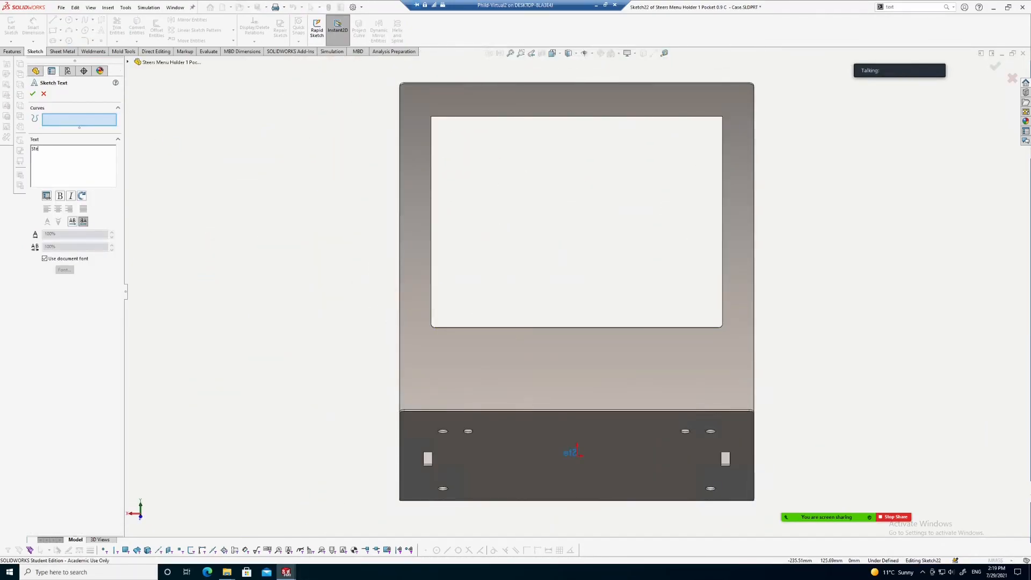
pyautogui.click(45, 259)
# Set the Steers text's font to Ebrima Regular with a height of 18 mm.
pyautogui.click(64, 270)
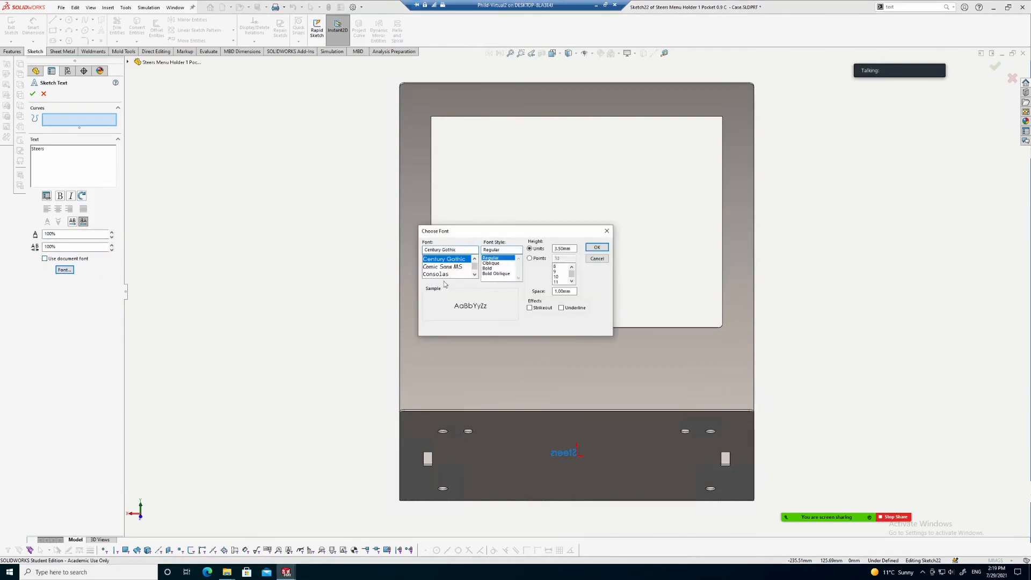
pyautogui.click(476, 275)
pyautogui.click(476, 275)
pyautogui.click(475, 275)
pyautogui.click(476, 275)
pyautogui.click(476, 275)
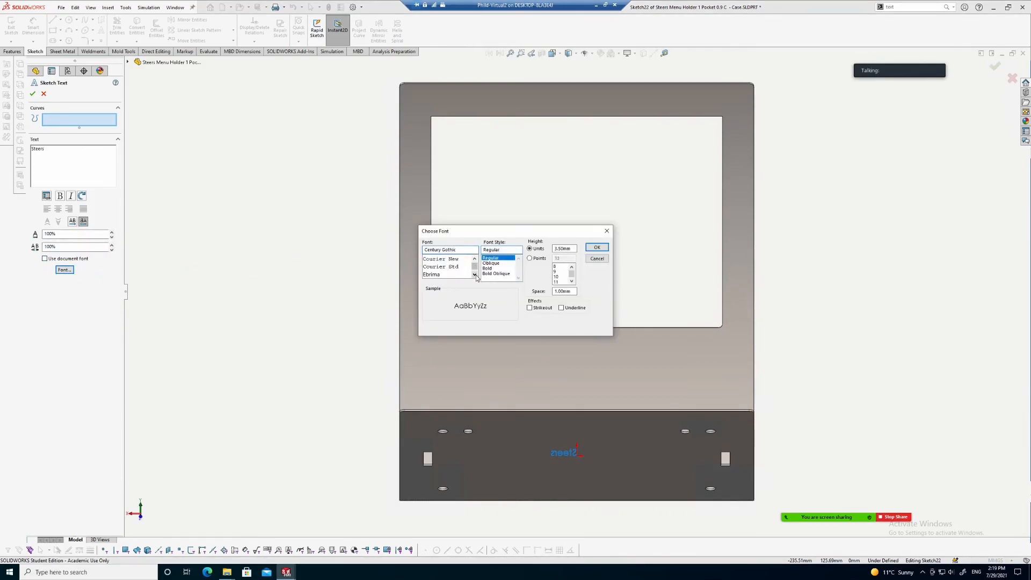
pyautogui.click(435, 275)
pyautogui.moveTo(567, 248); pyautogui.dragTo(557, 249)
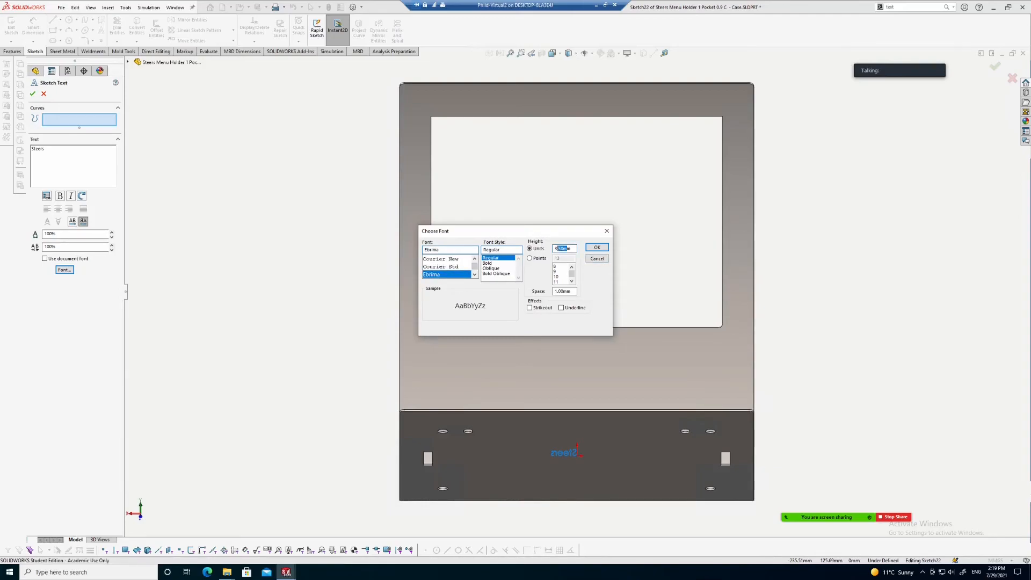
pyautogui.write('18')
pyautogui.click(597, 247)
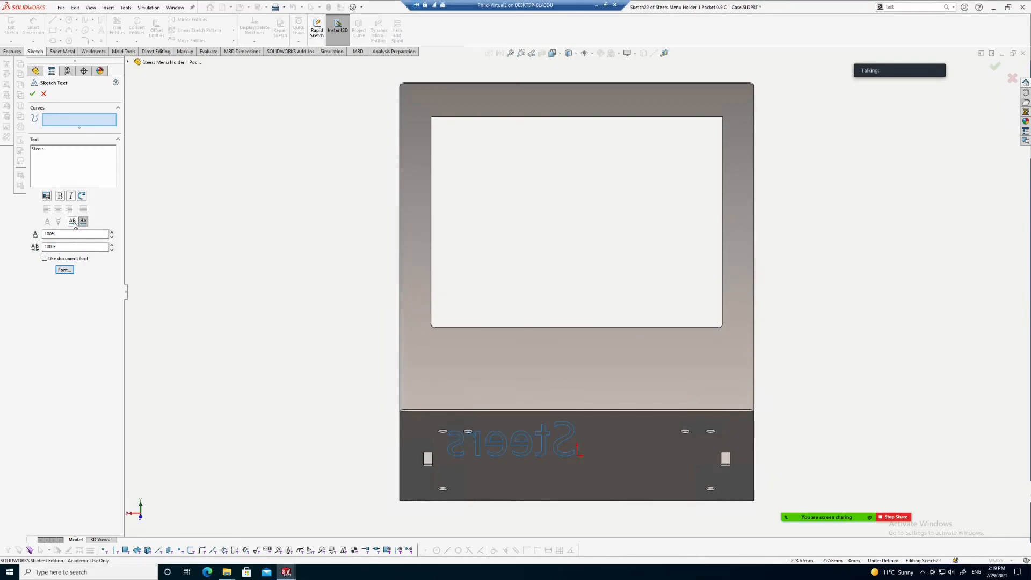
# Accept the Steers sketch text and exit the sketch.
pyautogui.scroll(2, 316, 250)
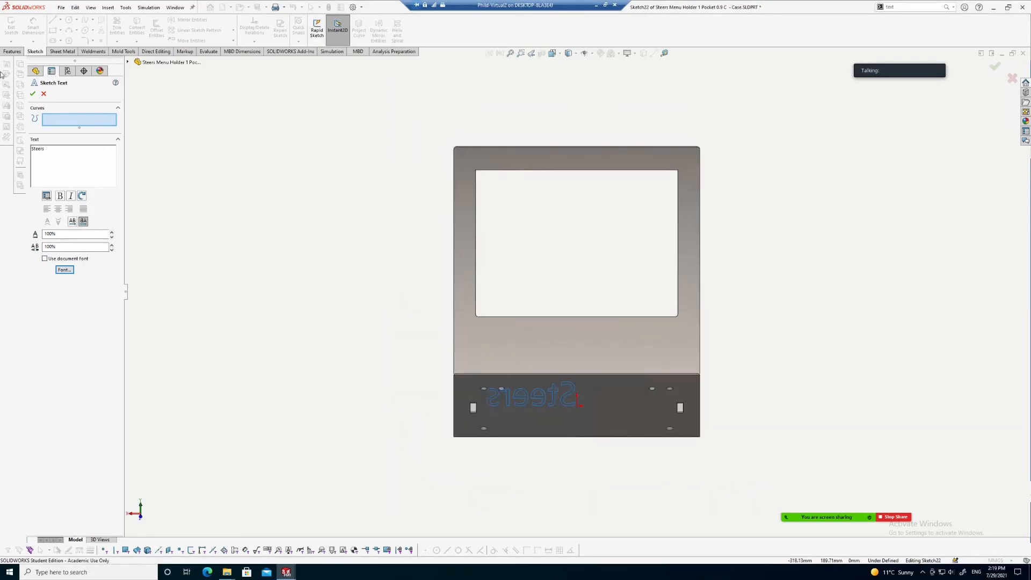
pyautogui.click(33, 93)
pyautogui.moveTo(669, 350)
pyautogui.mouseDown(button='middle')
pyautogui.moveTo(424, 422)
pyautogui.moveTo(557, 387)
pyautogui.mouseUp(button='middle')
pyautogui.scroll(-4, 562, 323)
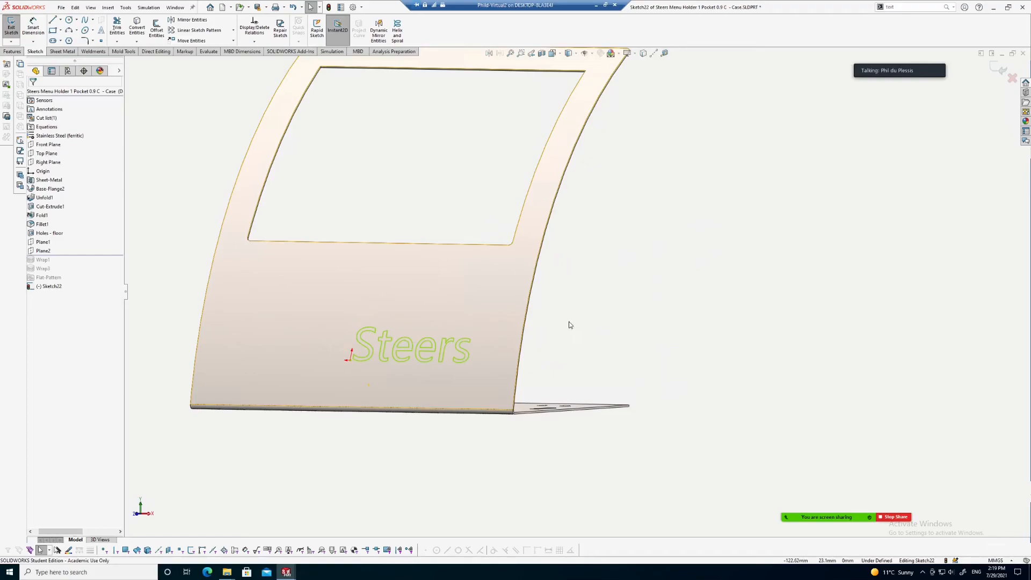
pyautogui.scroll(2, 580, 310)
pyautogui.click(994, 70)
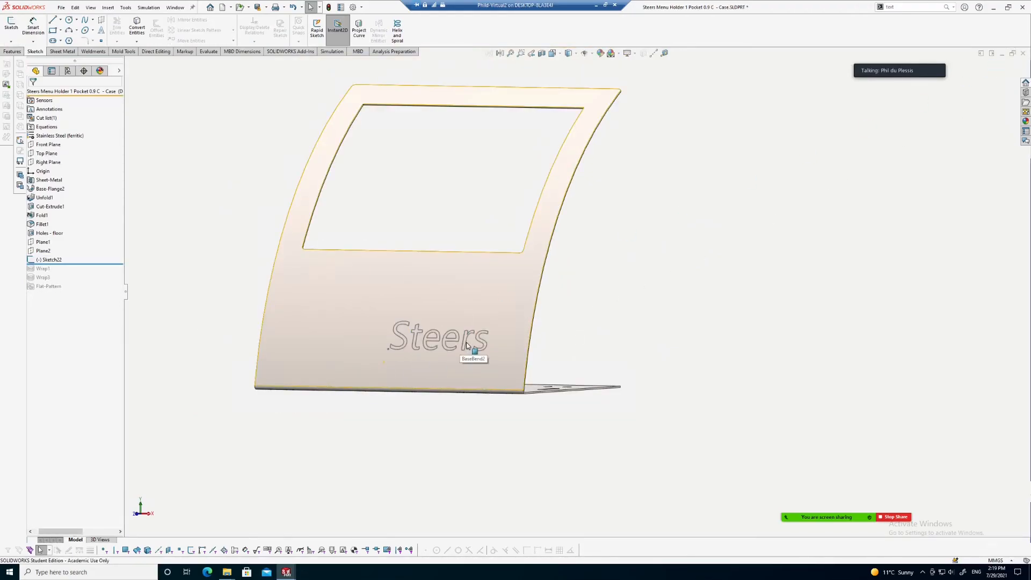
# Set up a Deboss Wrap of the Steers text sketch onto the case's curved panel face.
pyautogui.click(52, 262)
pyautogui.scroll(-2, 440, 349)
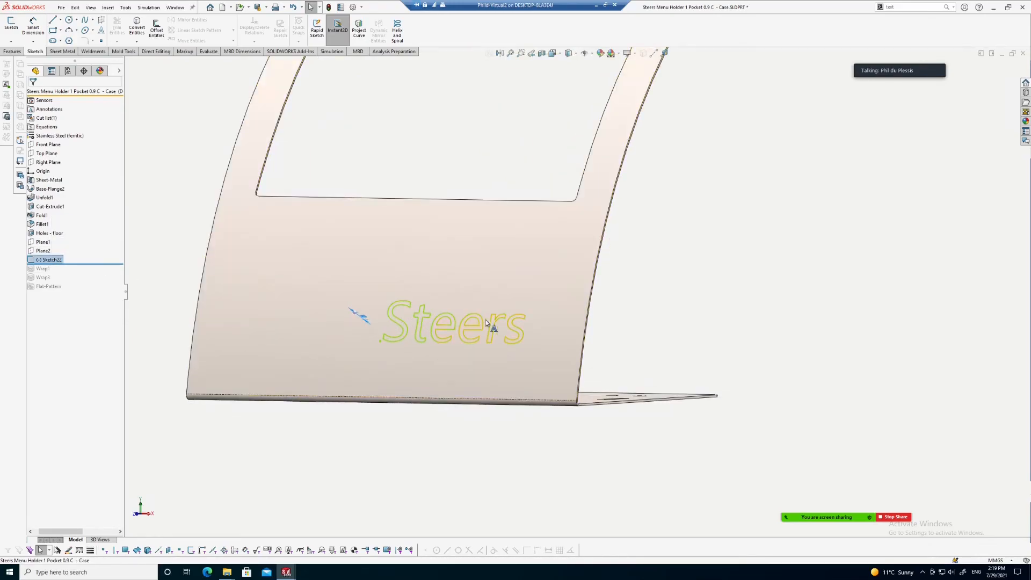
pyautogui.scroll(2, 602, 297)
pyautogui.moveTo(633, 297); pyautogui.dragTo(594, 327, button='middle')
pyautogui.scroll(-1, 542, 330)
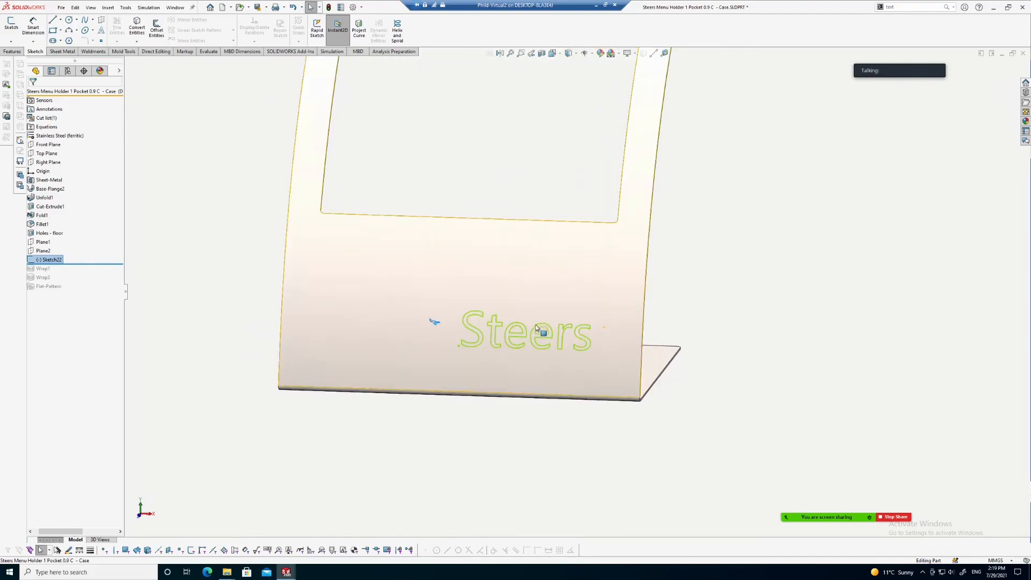
pyautogui.scroll(-2, 513, 333)
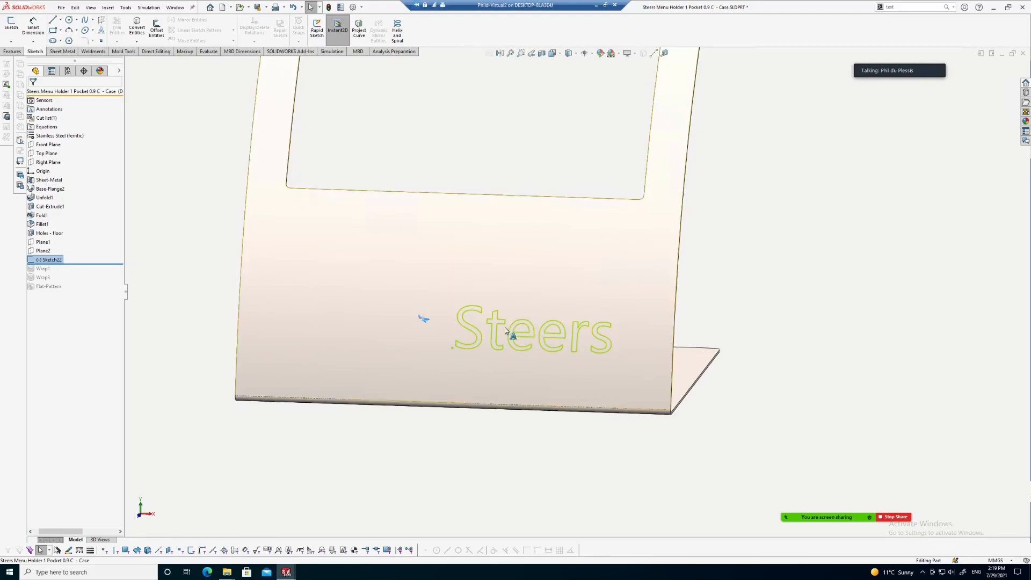
pyautogui.scroll(-1, 505, 327)
pyautogui.scroll(-1, 594, 308)
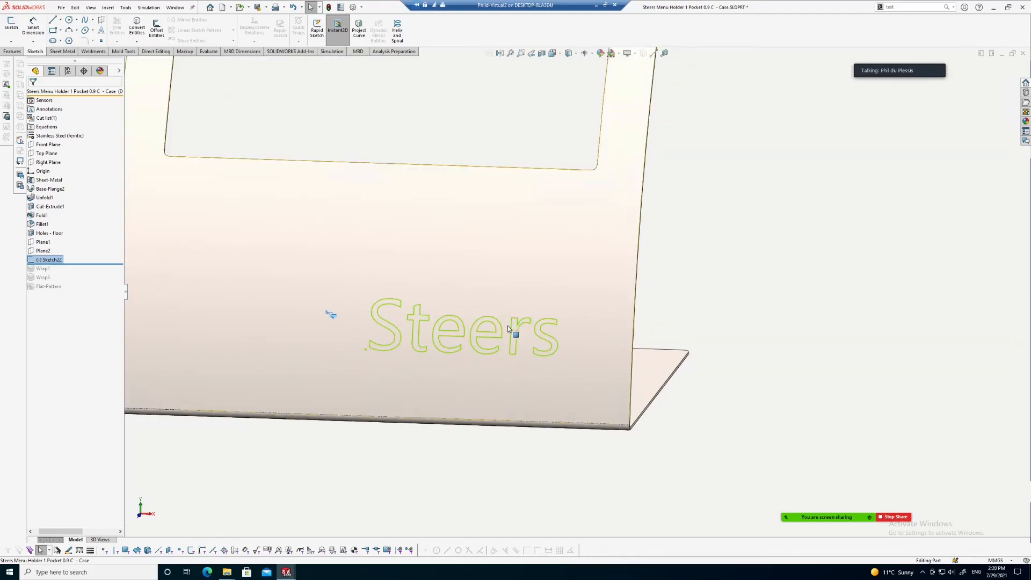
pyautogui.scroll(1, 618, 284)
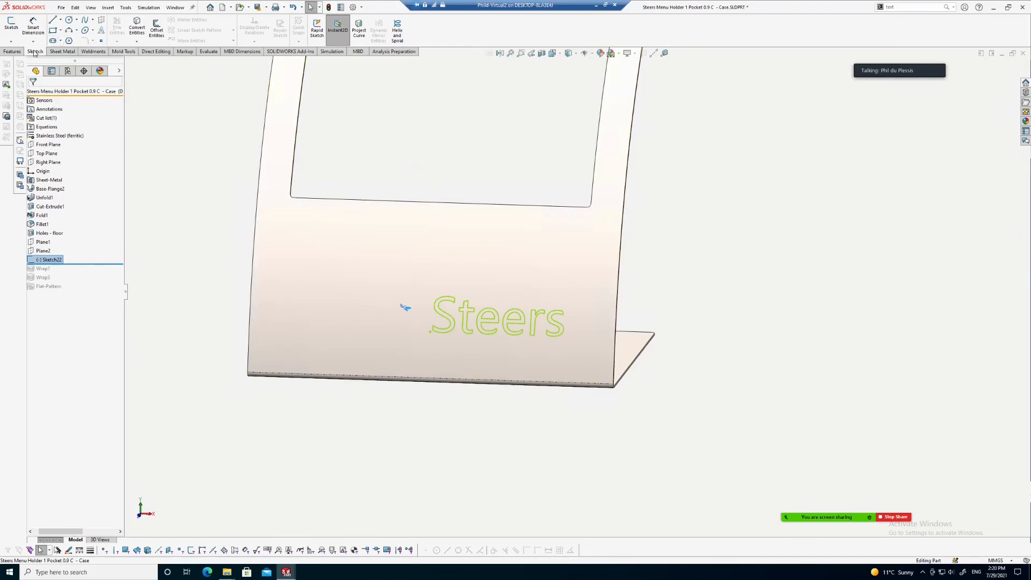
pyautogui.click(12, 51)
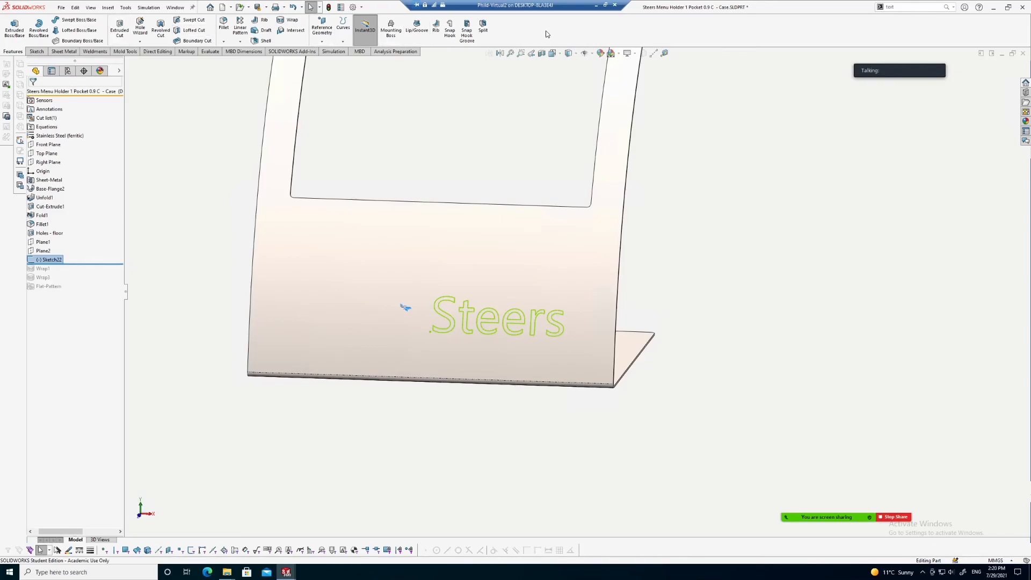
pyautogui.click(281, 21)
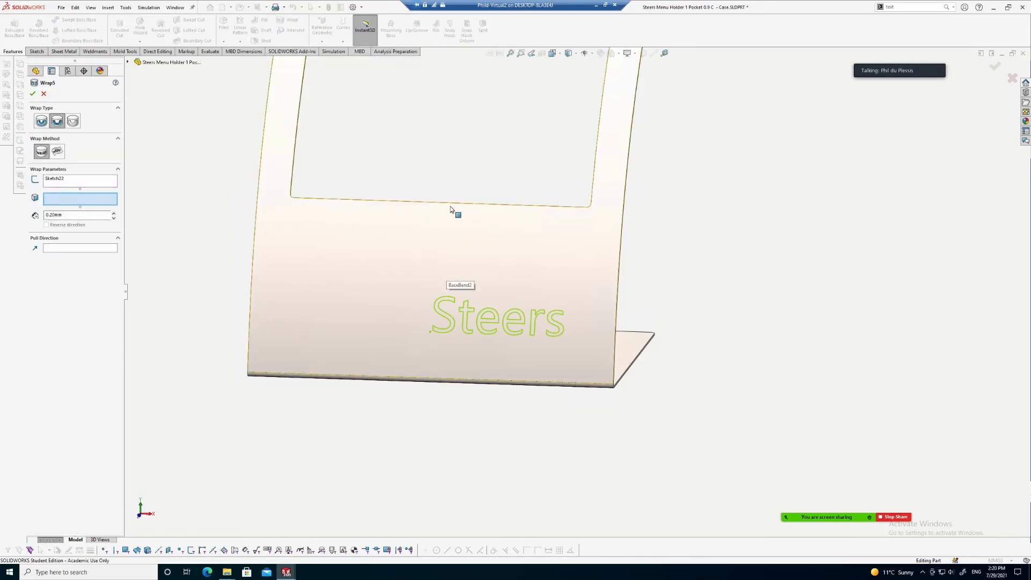
pyautogui.click(56, 122)
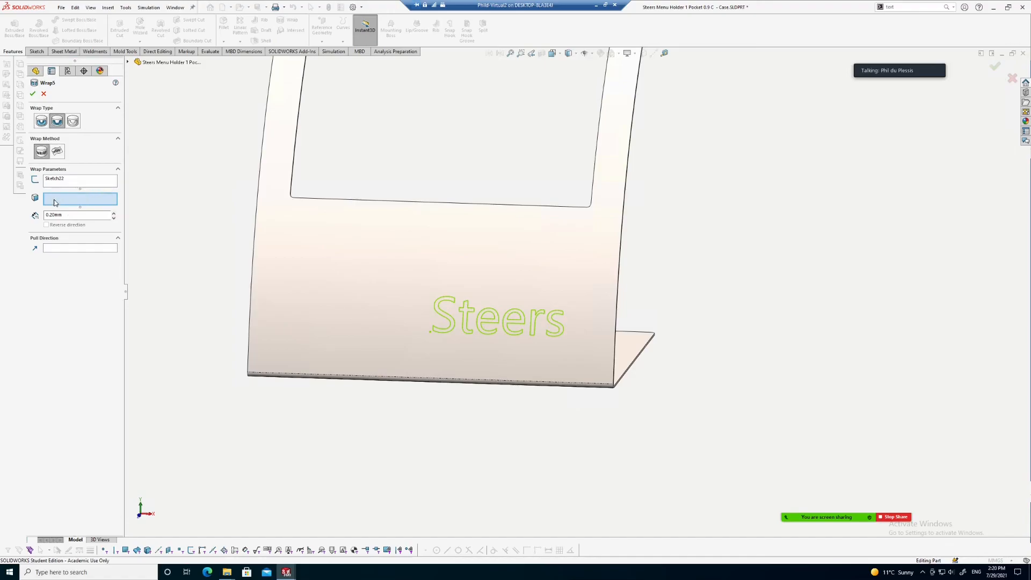
pyautogui.click(335, 264)
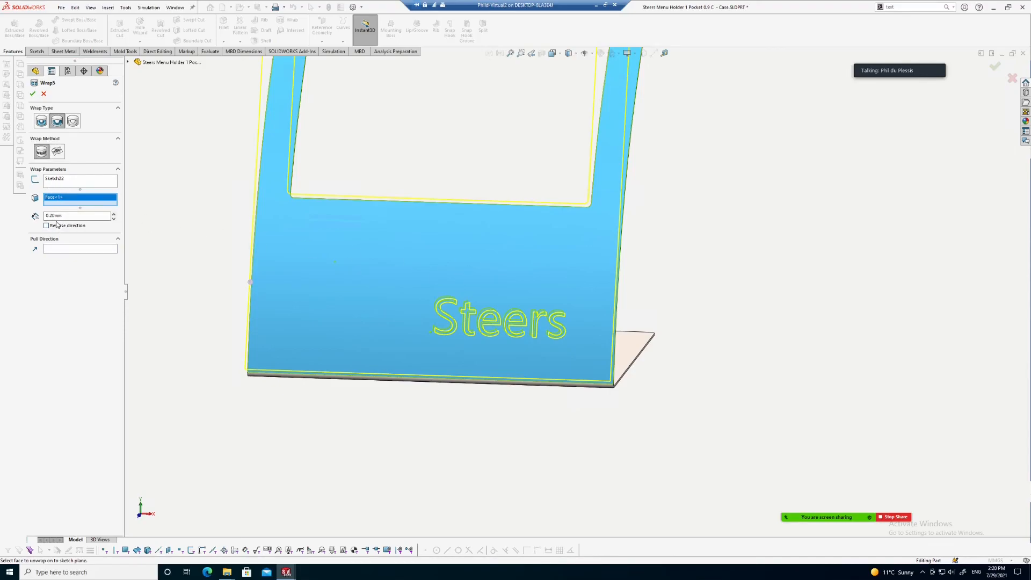
# Reverse the wrap direction and accept the Steers deboss with a depth of 0.20 mm.
pyautogui.click(60, 252)
pyautogui.moveTo(812, 288); pyautogui.dragTo(630, 270, button='middle')
pyautogui.scroll(-2, 300, 259)
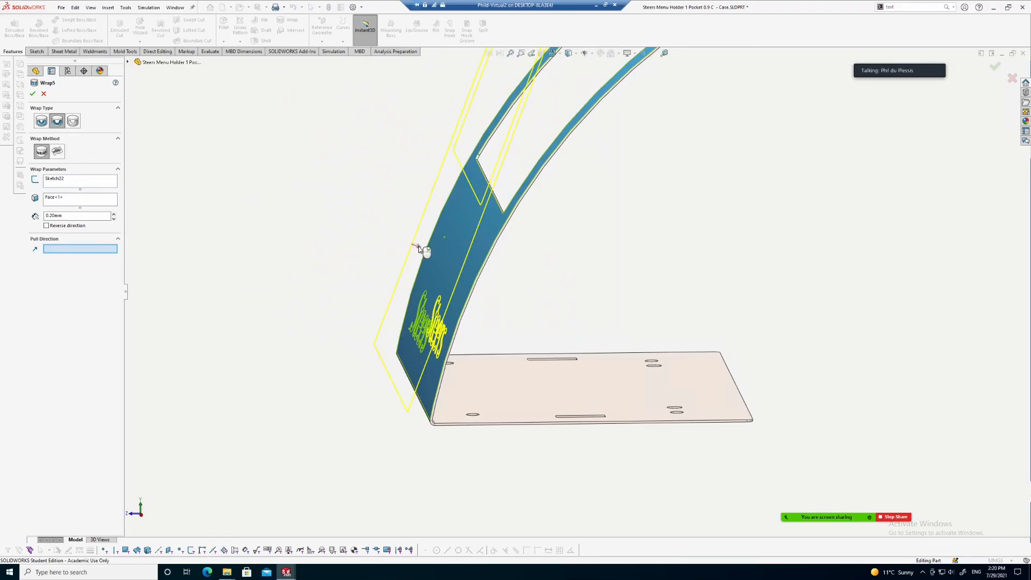
pyautogui.click(412, 248)
pyautogui.moveTo(384, 264); pyautogui.dragTo(258, 216, button='middle')
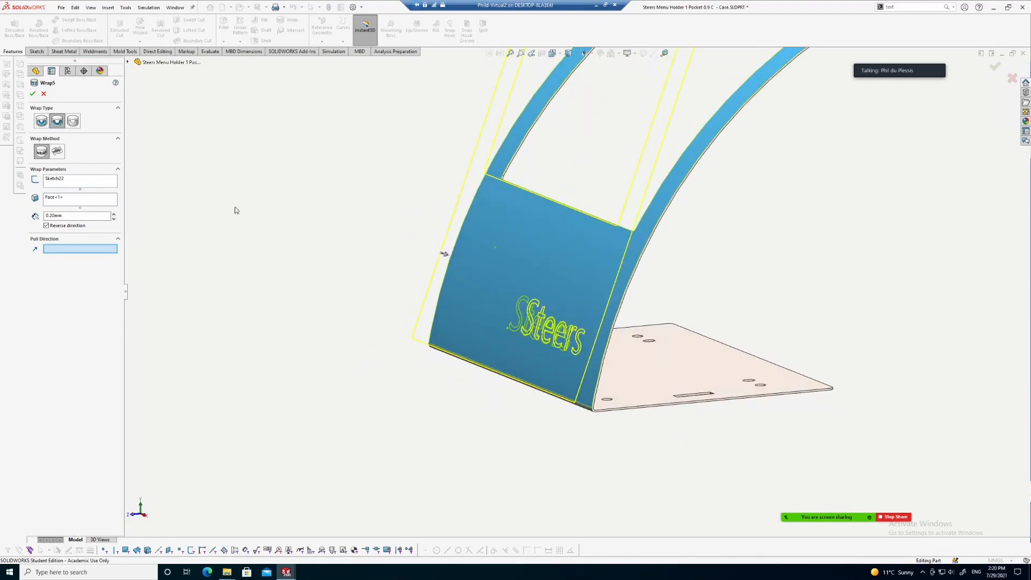
pyautogui.click(33, 94)
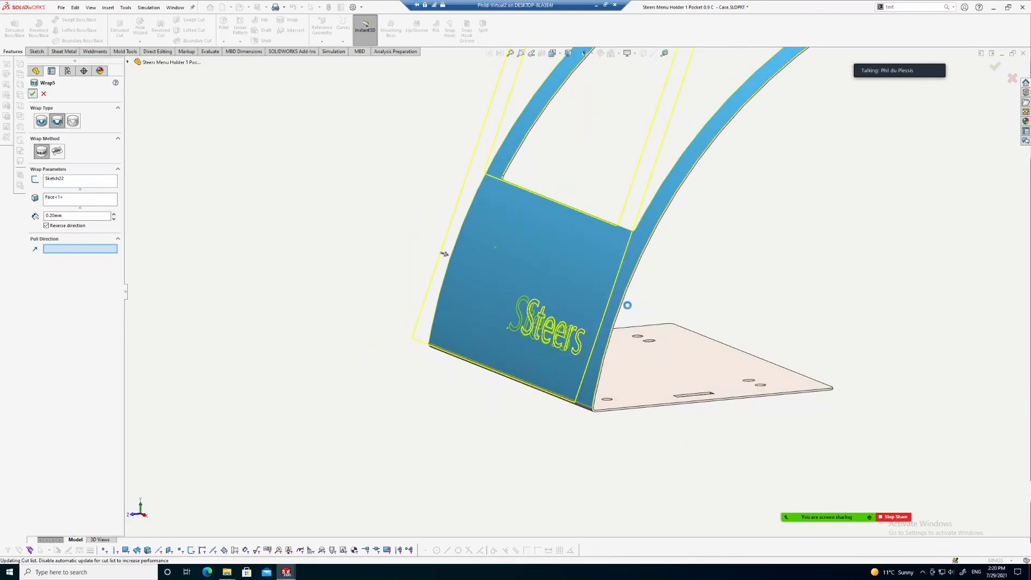
# Examine the debossed Steers lettering on the curved panel up close and from several angles.
pyautogui.scroll(1, 553, 305)
pyautogui.scroll(-2, 662, 312)
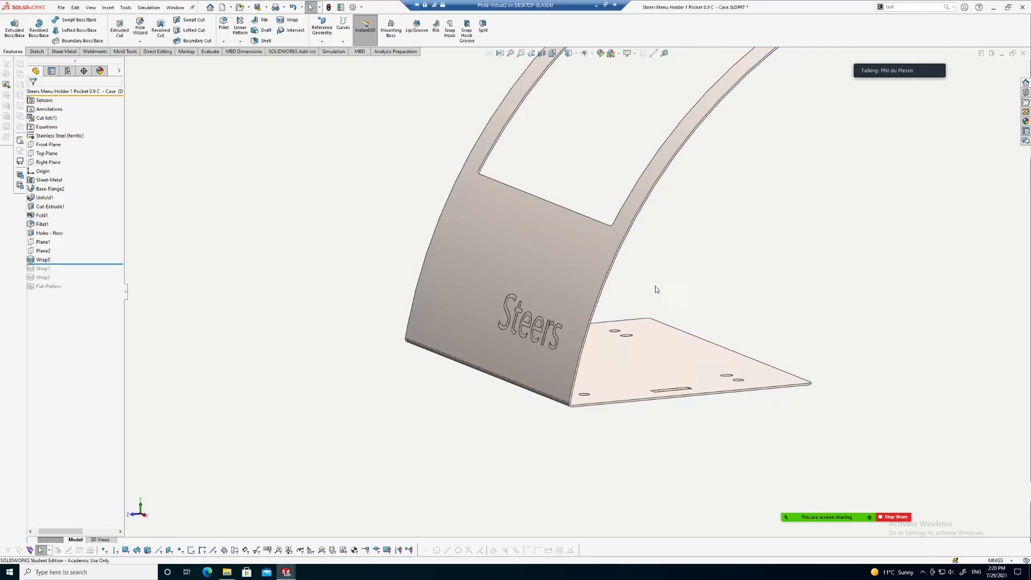
pyautogui.moveTo(610, 304); pyautogui.dragTo(644, 316, button='middle')
pyautogui.scroll(-3, 617, 325)
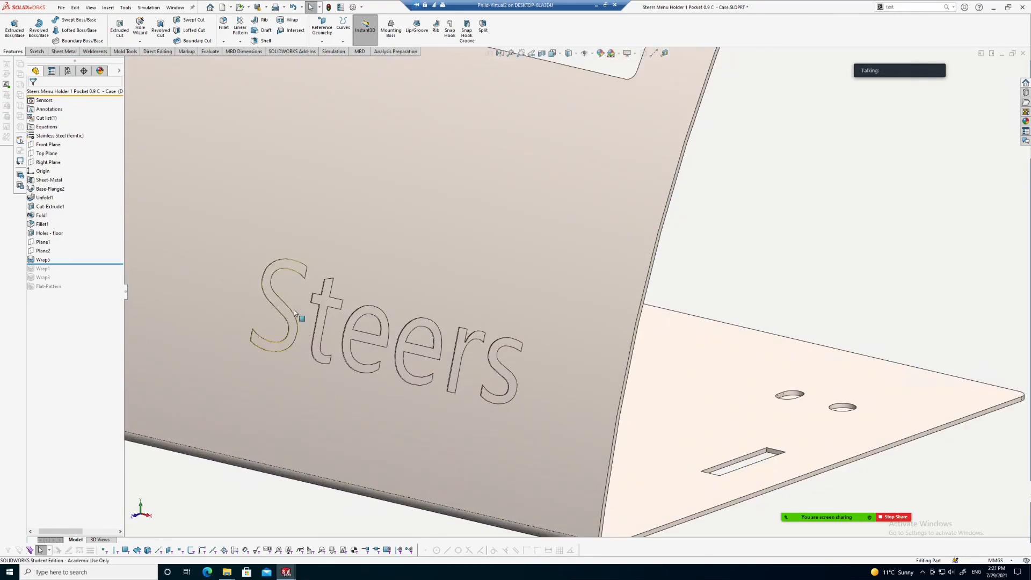
pyautogui.scroll(-1, 300, 309)
pyautogui.scroll(5, 417, 329)
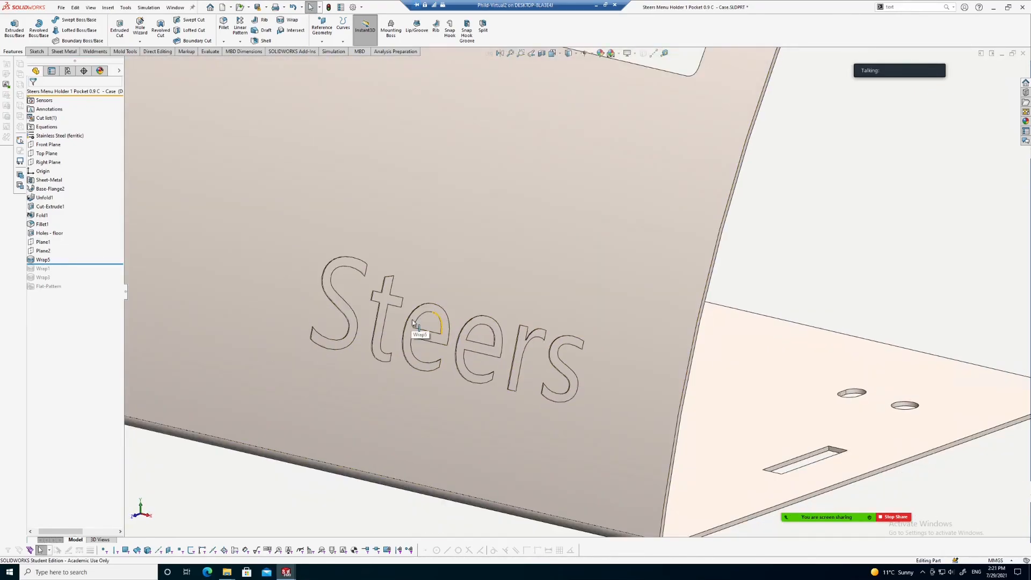
pyautogui.moveTo(755, 282); pyautogui.dragTo(675, 296, button='middle')
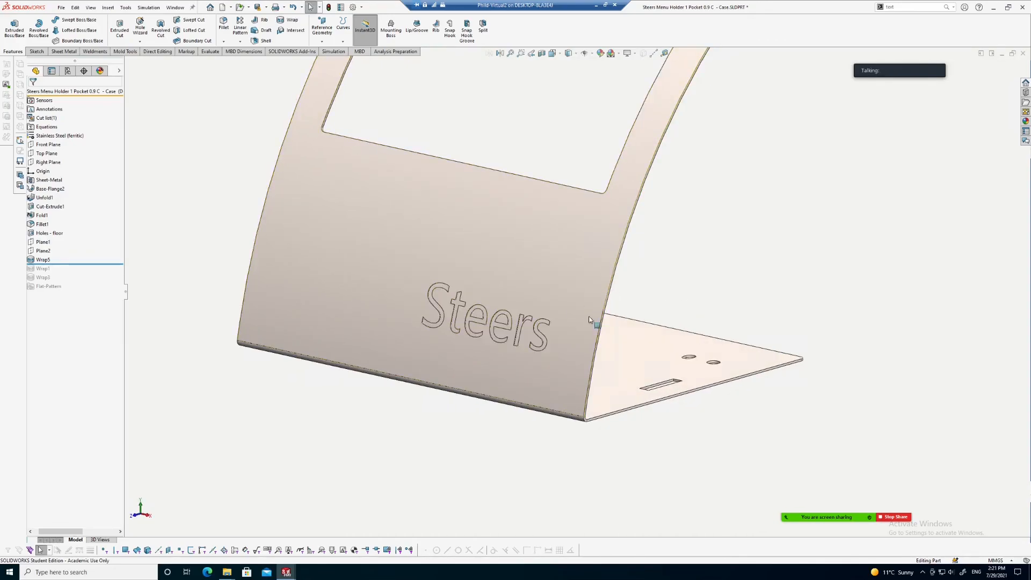
pyautogui.scroll(1, 704, 273)
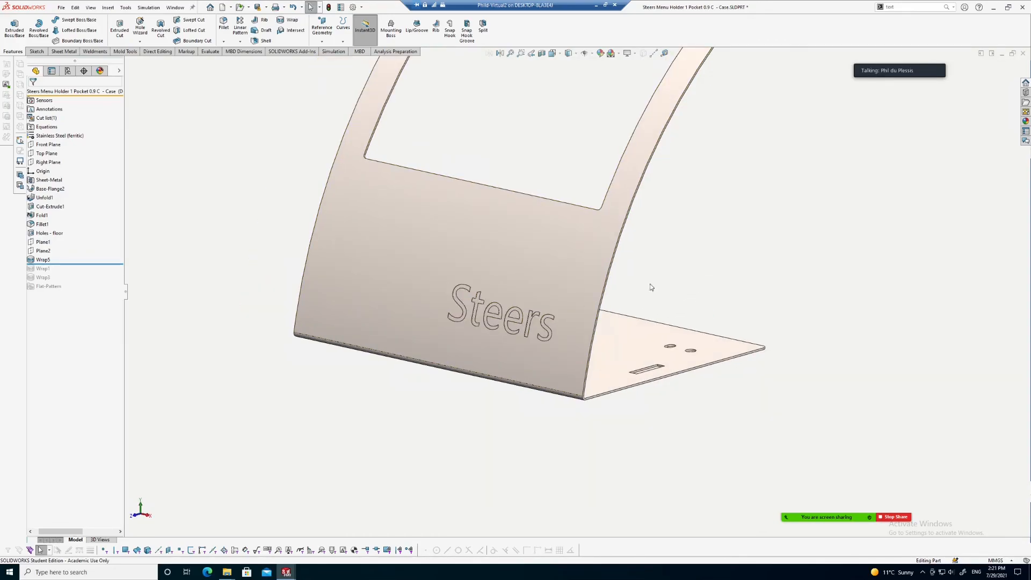
pyautogui.scroll(-2, 533, 320)
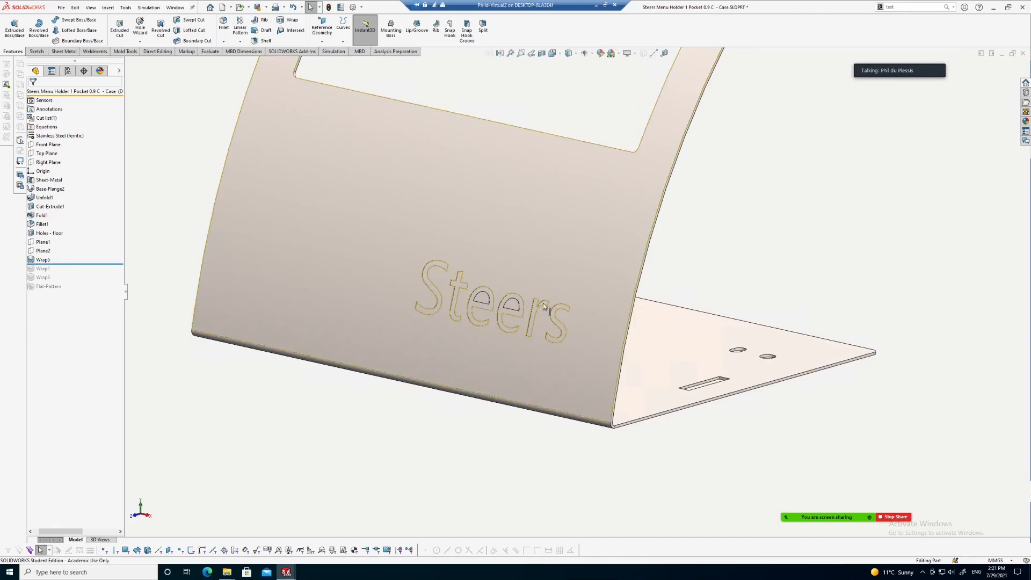
pyautogui.scroll(1, 597, 301)
pyautogui.scroll(1, 694, 208)
pyautogui.moveTo(723, 90); pyautogui.dragTo(681, 209, button='middle')
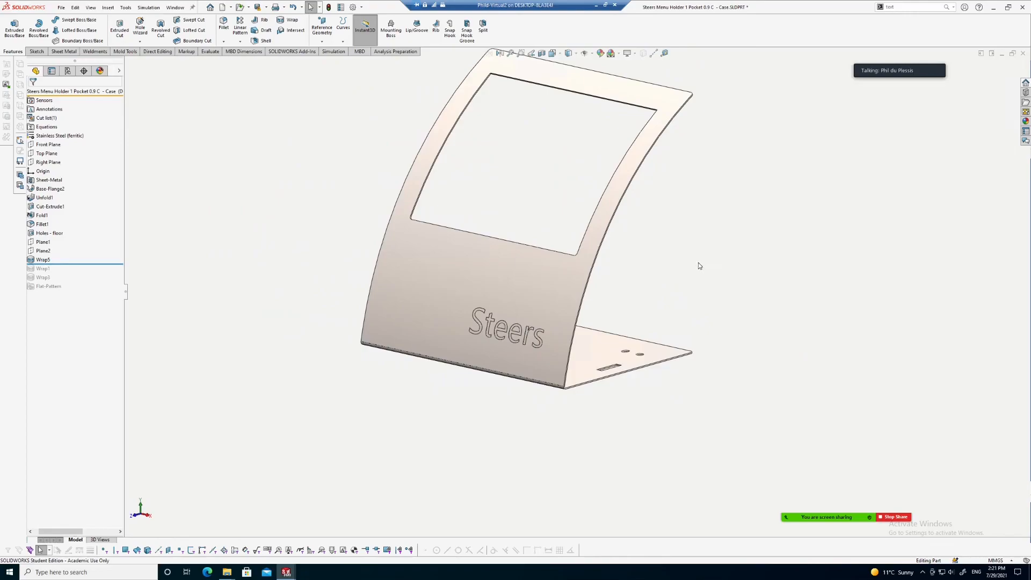